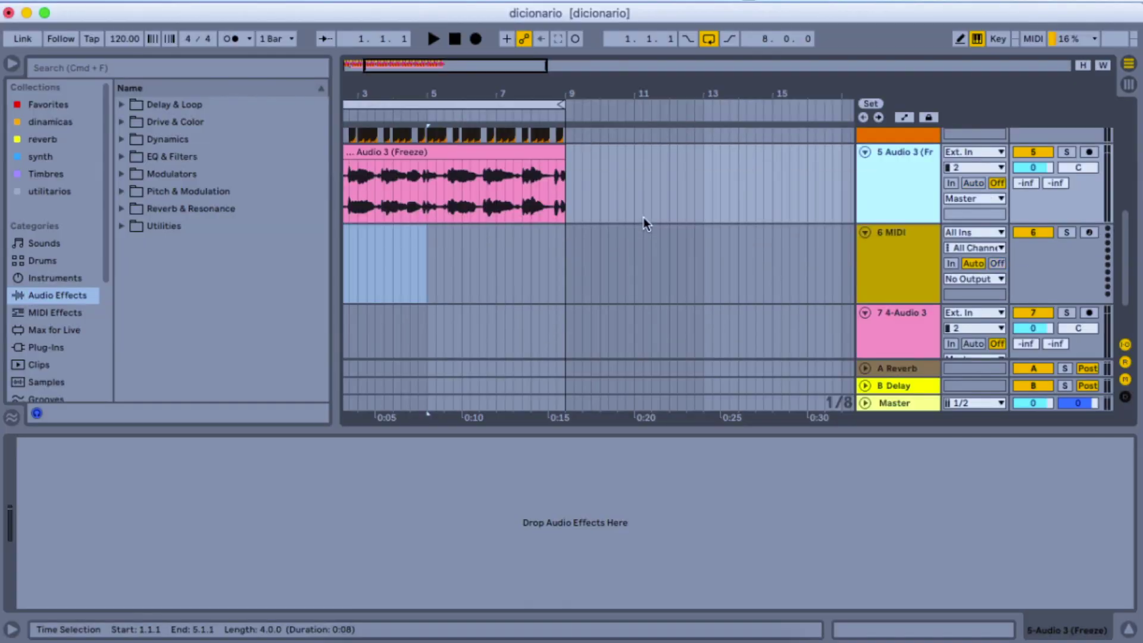
- Solo the 4 VEDH Bass track and play it back to hear the bass line on its own
scroll(644, 217, up, 3)
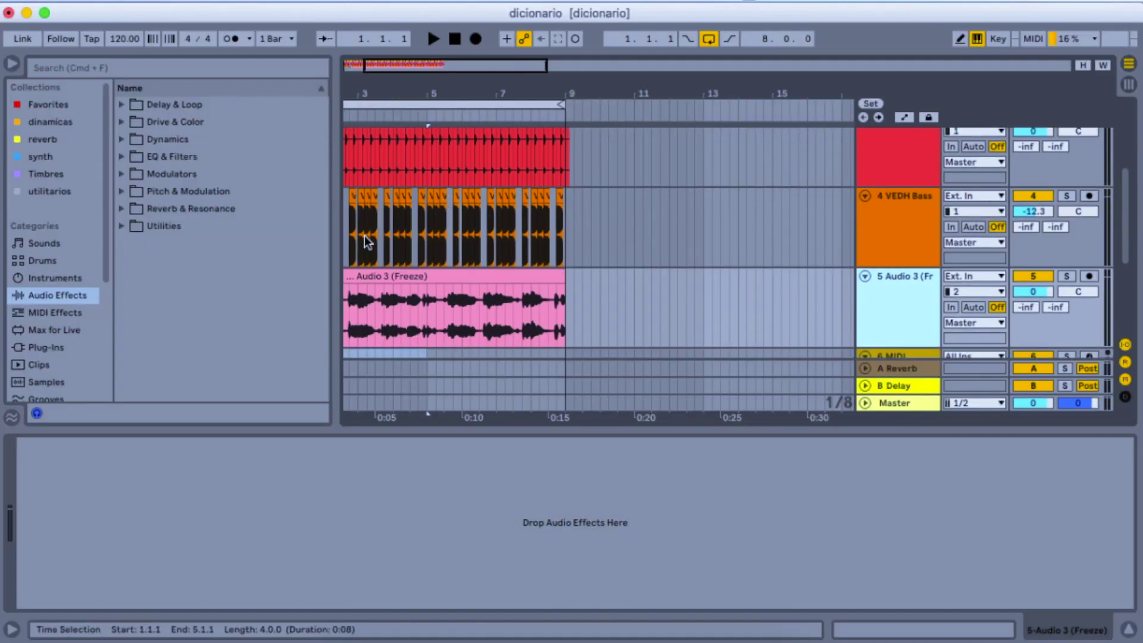
click(355, 190)
key(space)
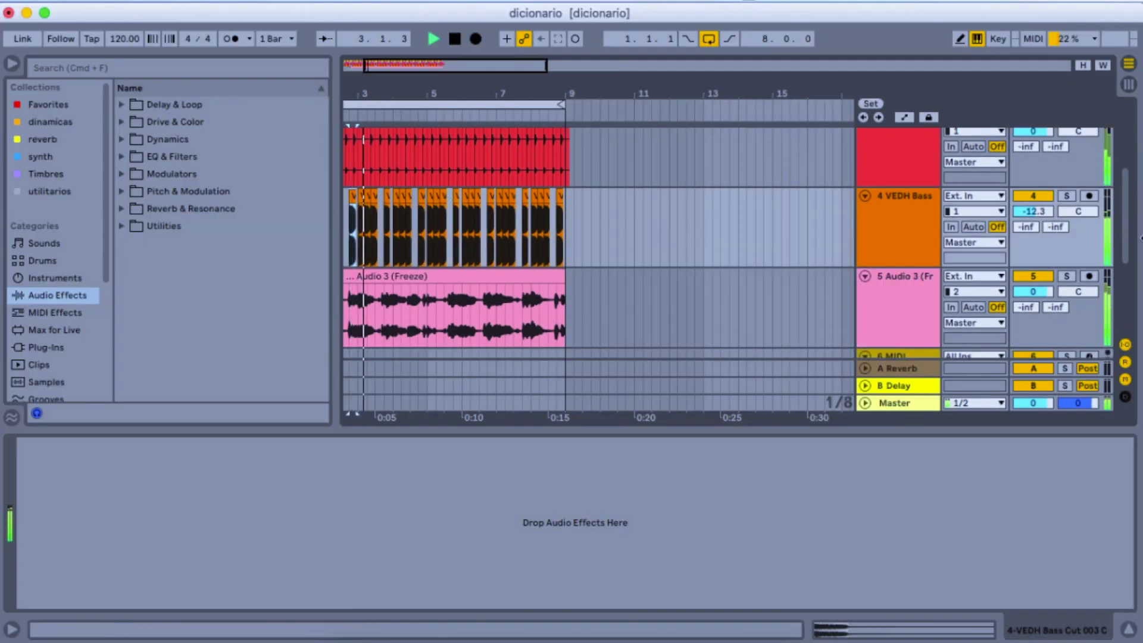
click(1066, 194)
scroll(916, 235, down, 5)
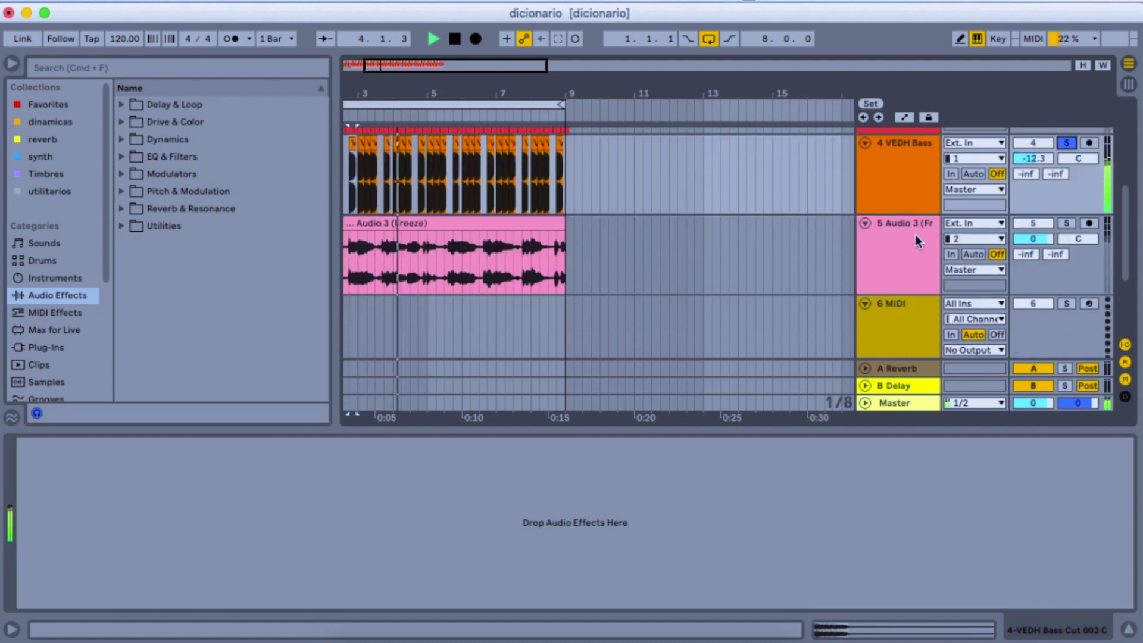
scroll(691, 235, up, 6)
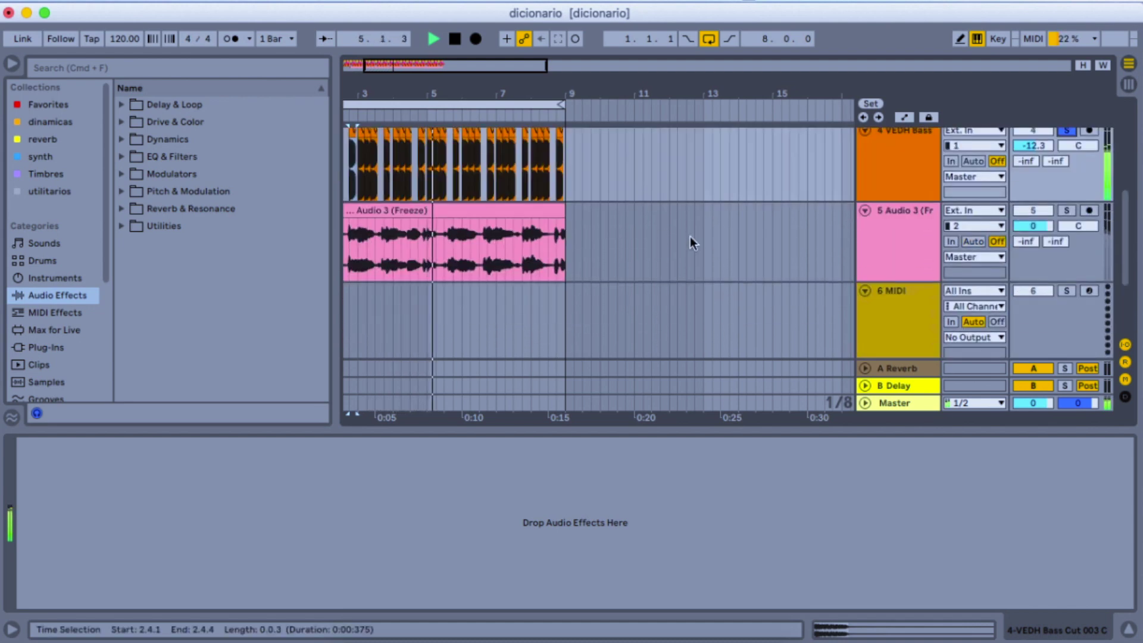
key(space)
scroll(690, 235, down, 3)
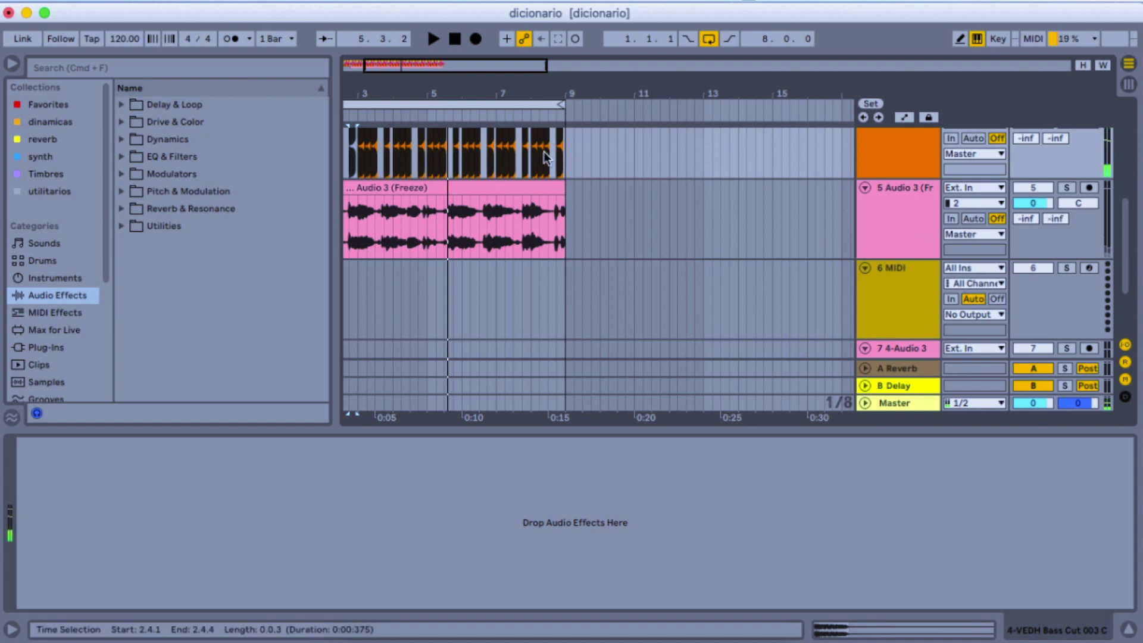
scroll(497, 215, up, 3)
scroll(985, 270, down, 5)
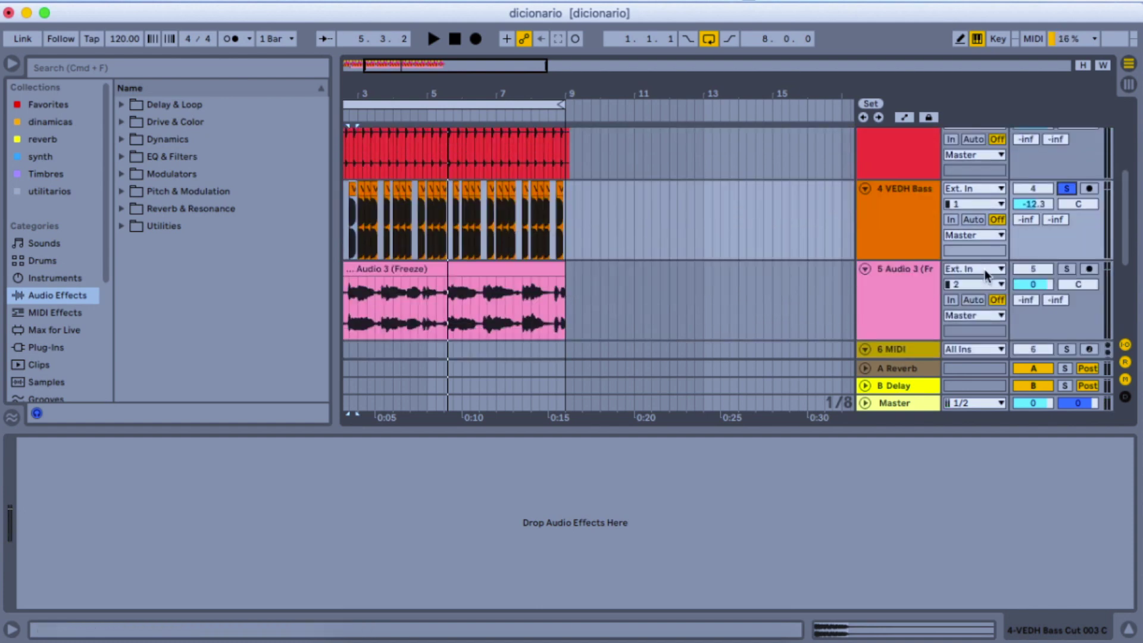
- Load Wavetable from the synth collection onto the 6 MIDI track, soloed and armed for recording
click(880, 234)
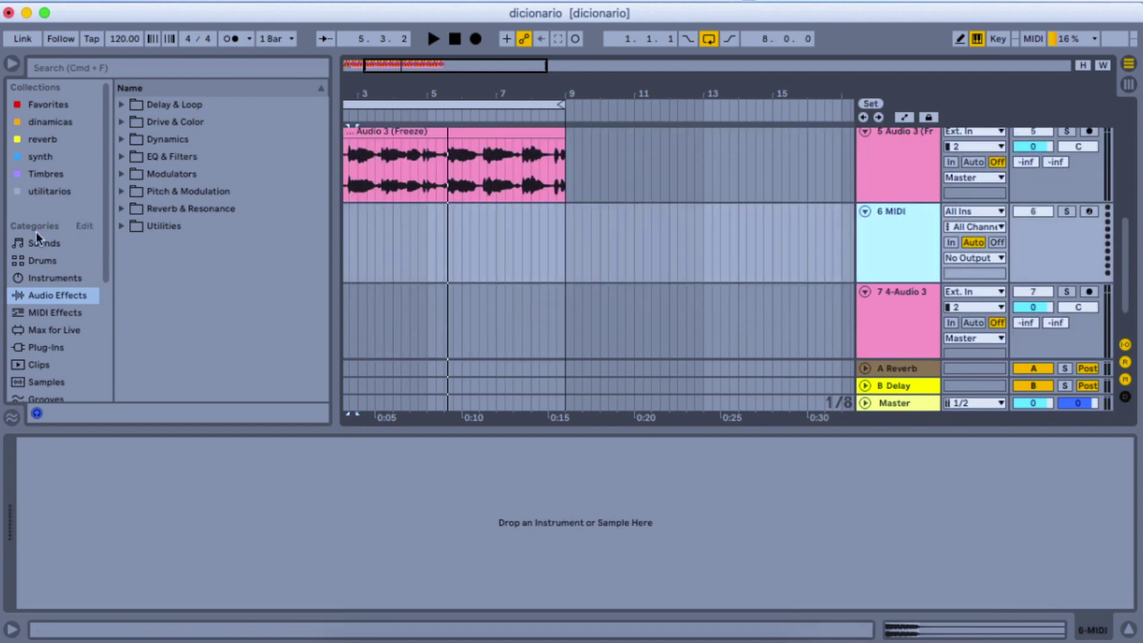
click(51, 161)
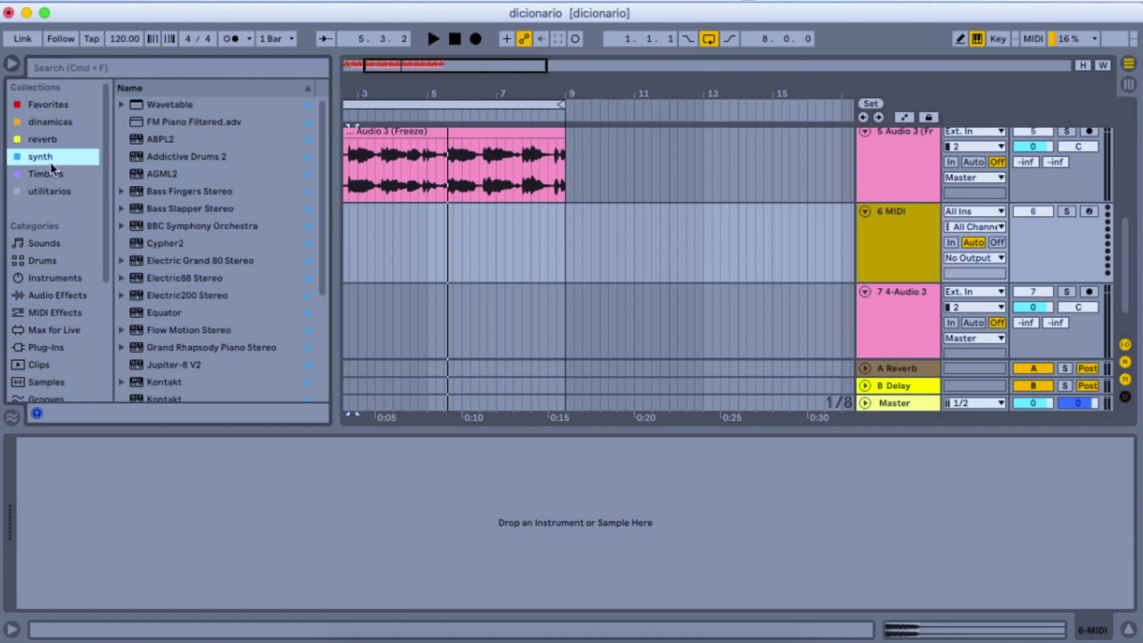
drag(161, 104, 863, 242)
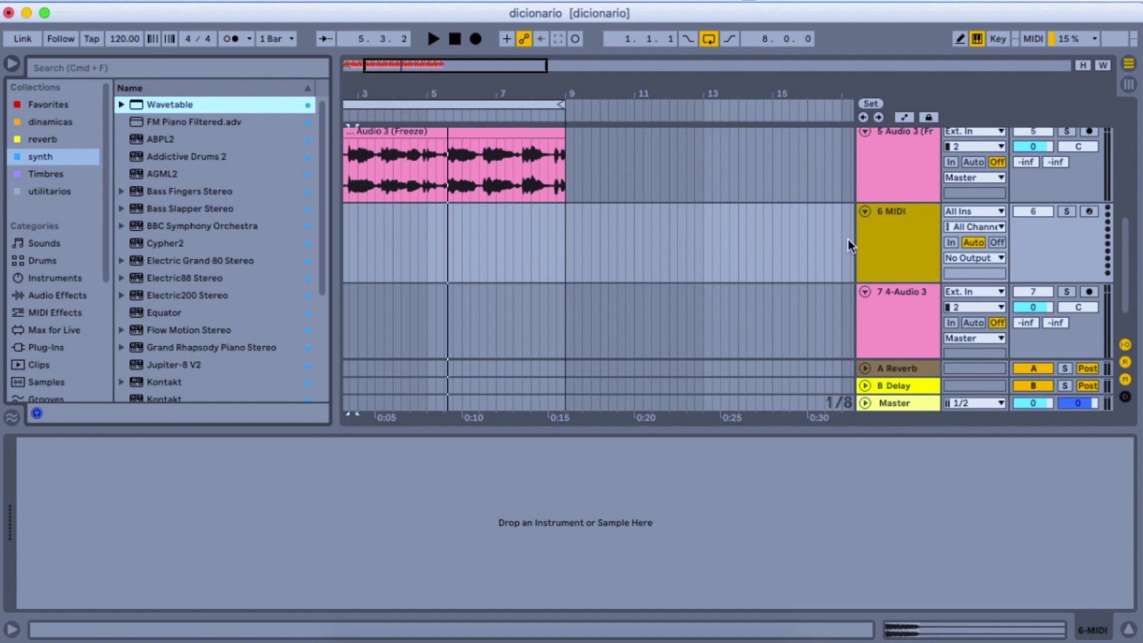
click(1090, 213)
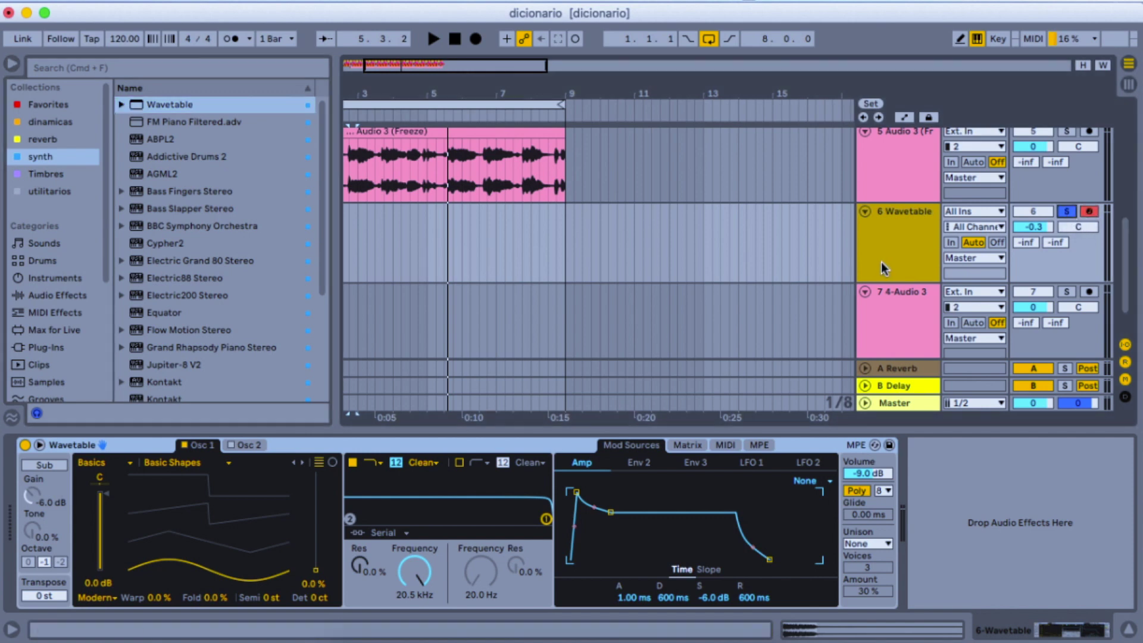
- Set the Basic Shapes wavetable position of Wavetable's Osc 1 to 100%
scroll(883, 268, up, 3)
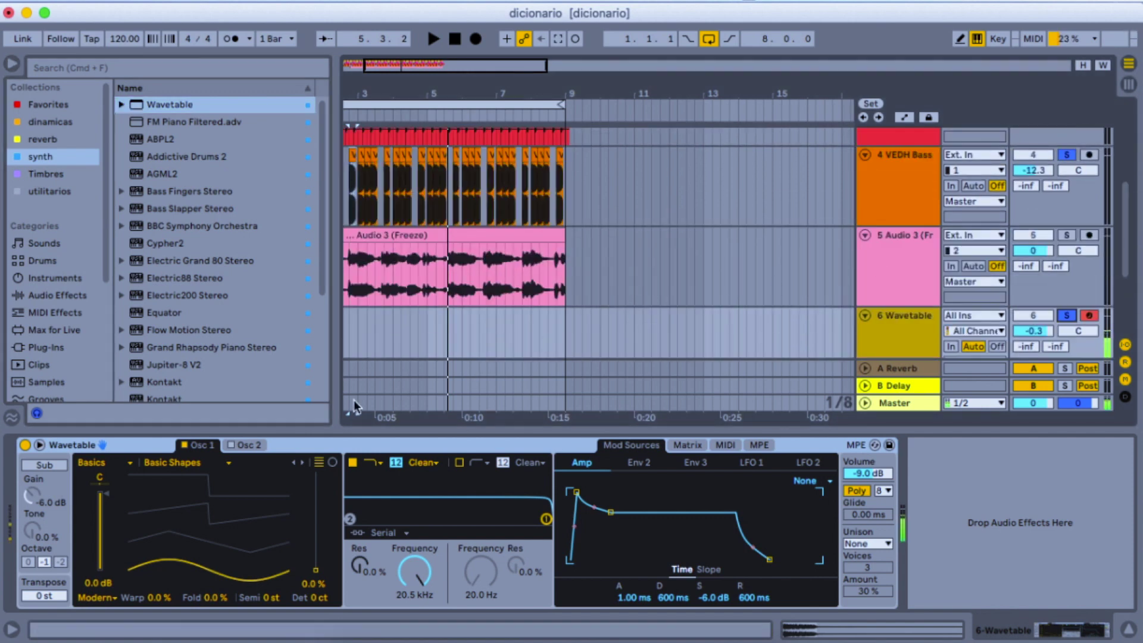
drag(315, 570, 311, 477)
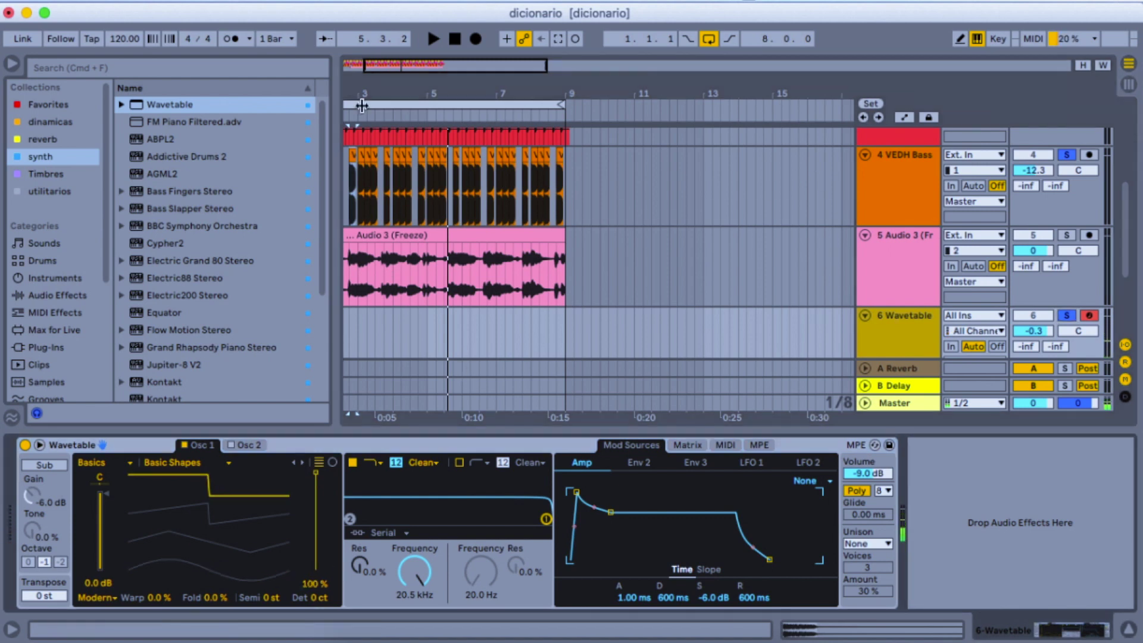
- Audition the VEDH Bass clip in bar 3 of the bass track
drag(351, 91, 381, 143)
click(491, 152)
key(space)
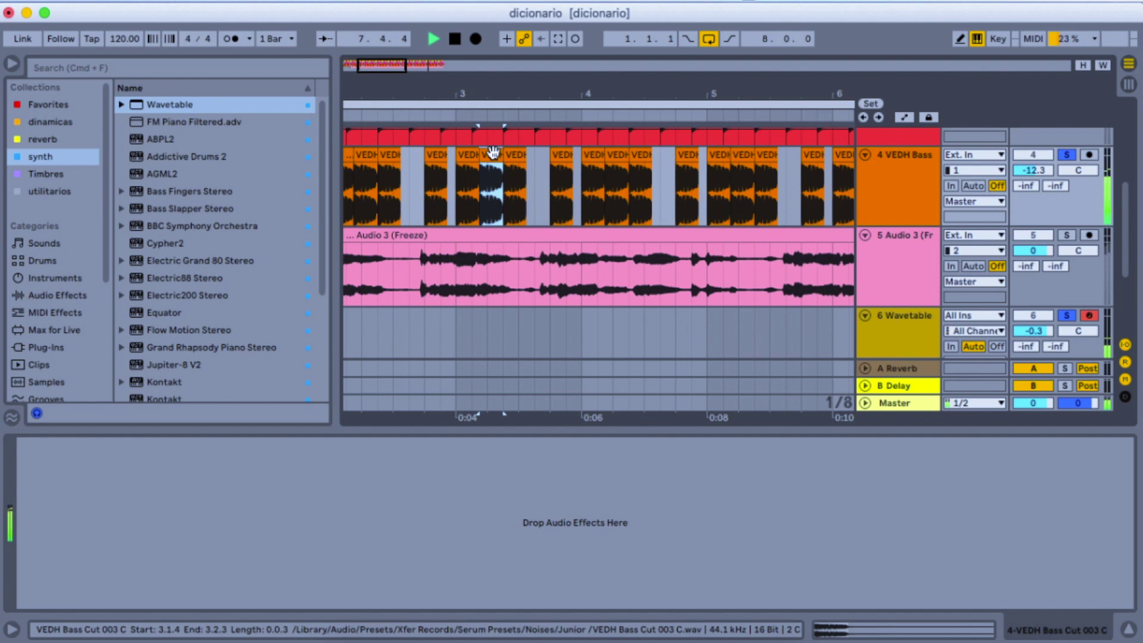
key(space)
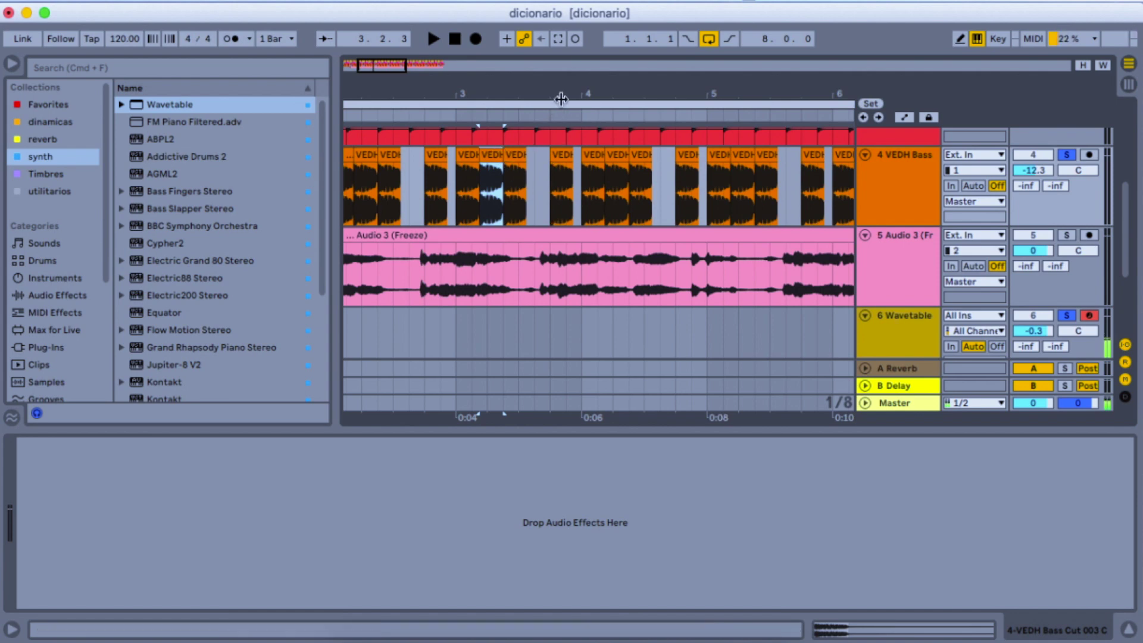
- Record an eight-bar MIDI clip on the Wavetable track from bar 1, playing one-bar notes A2, C3, E3, D3 twice
drag(560, 98, 673, 95)
key(super+z)
key(super+z)
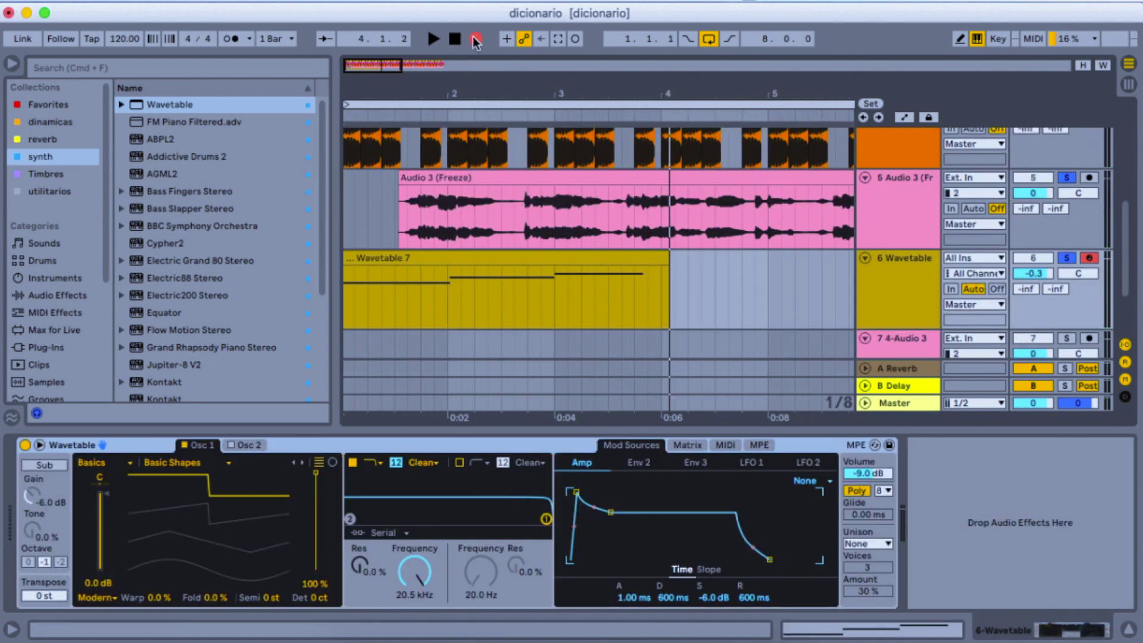
click(475, 40)
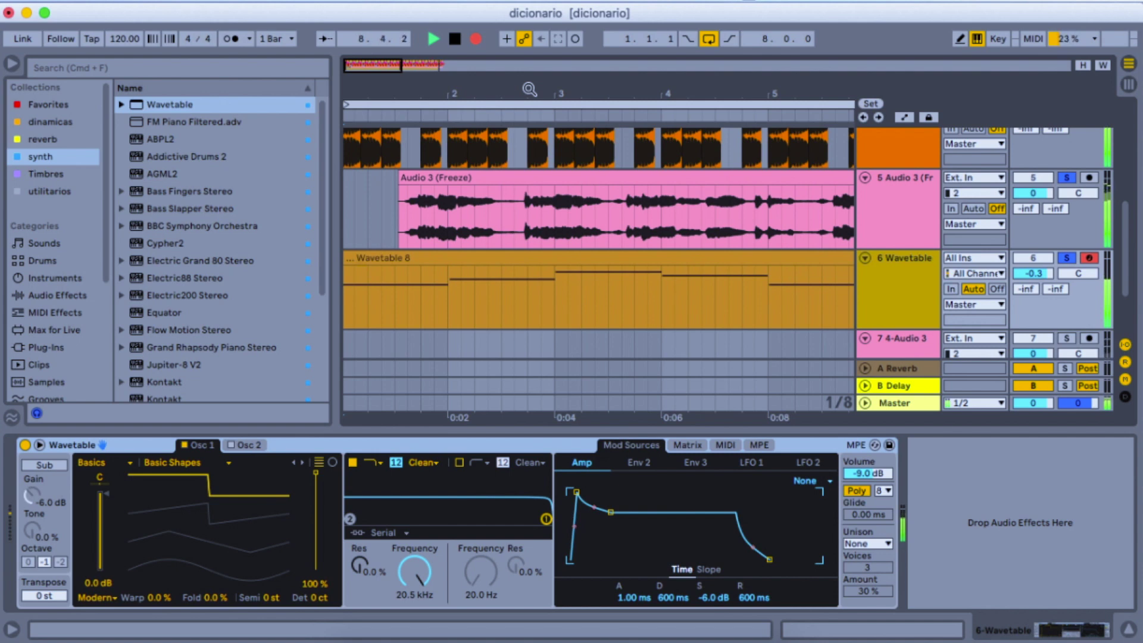
key(space)
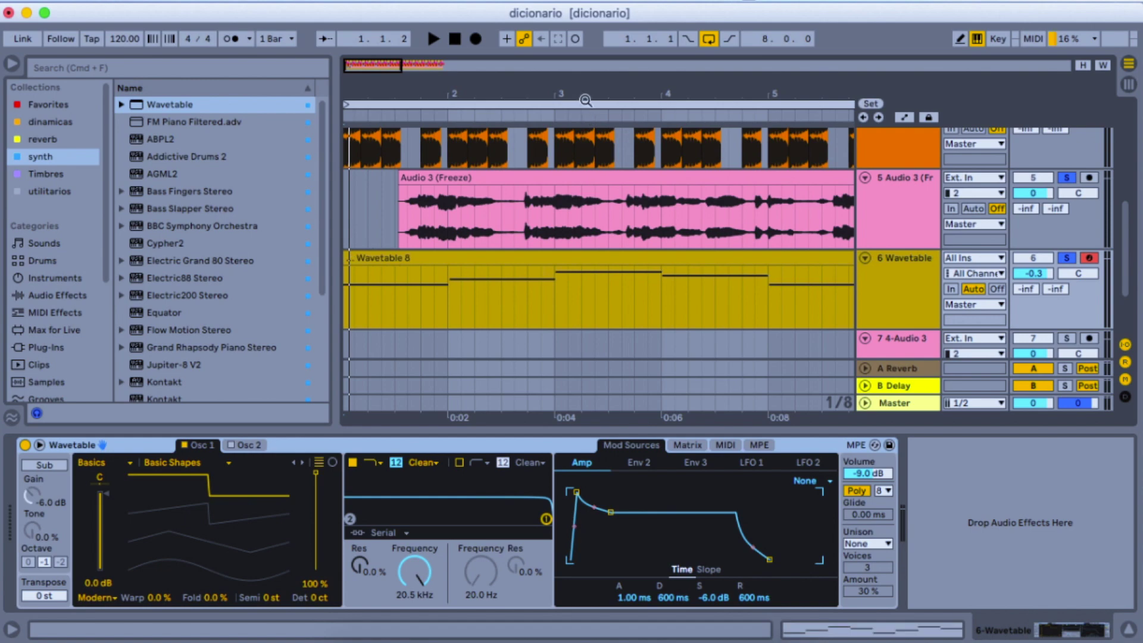
- Quantize the notes of the recorded eight-bar MIDI clip and apply Legato to them
drag(585, 102, 502, 336)
double_click(515, 279)
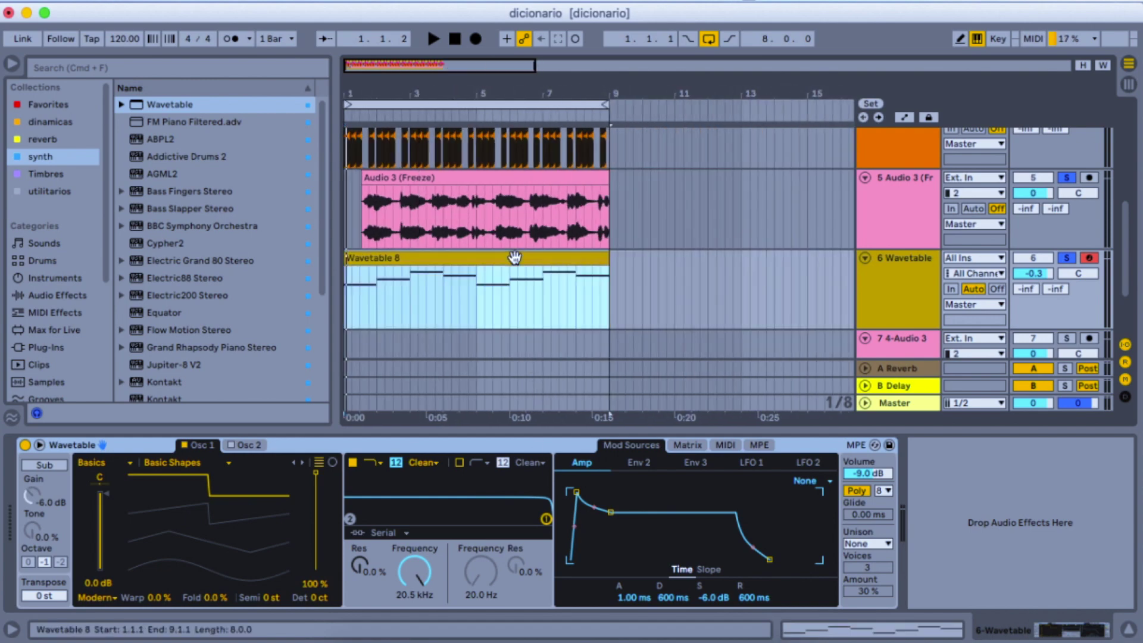
right_click(470, 465)
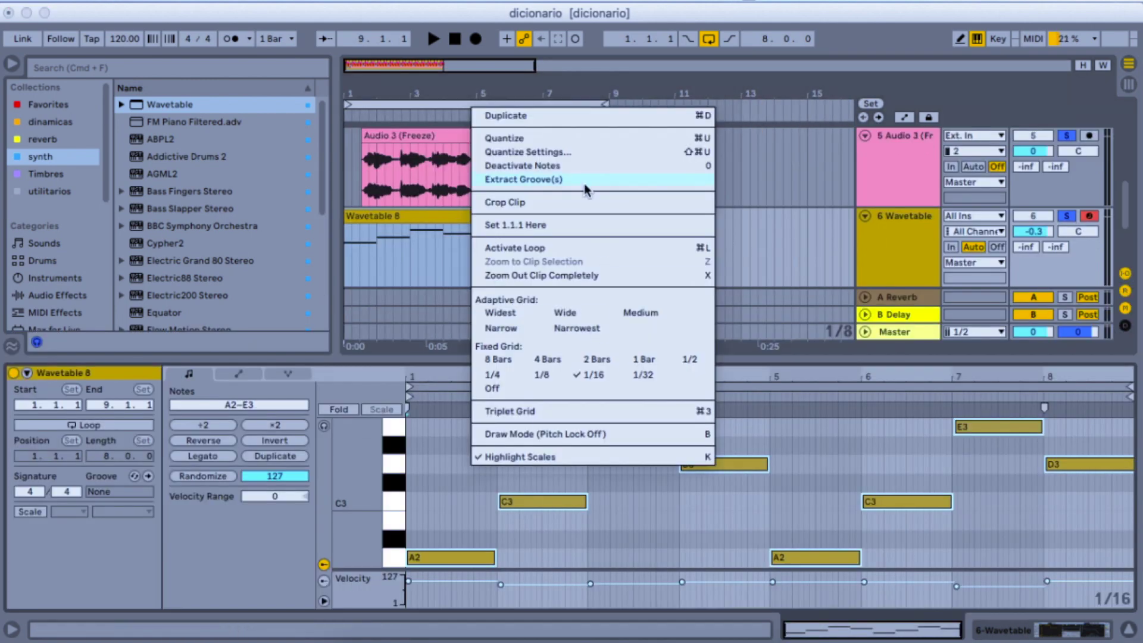
click(564, 140)
click(202, 455)
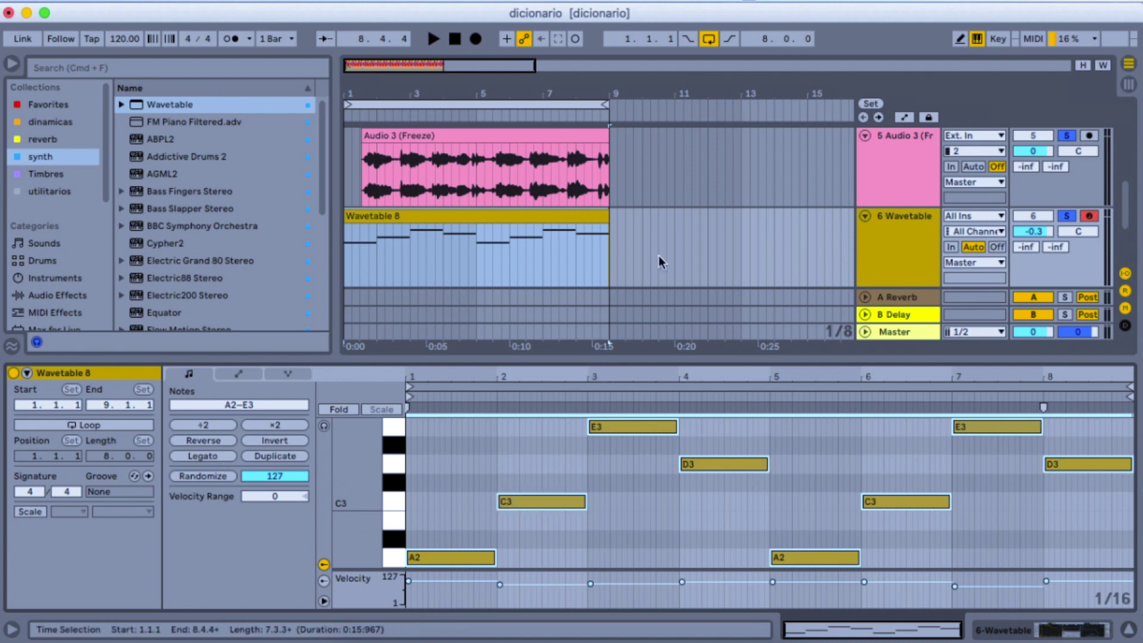
drag(500, 84, 500, 66)
key(super+a)
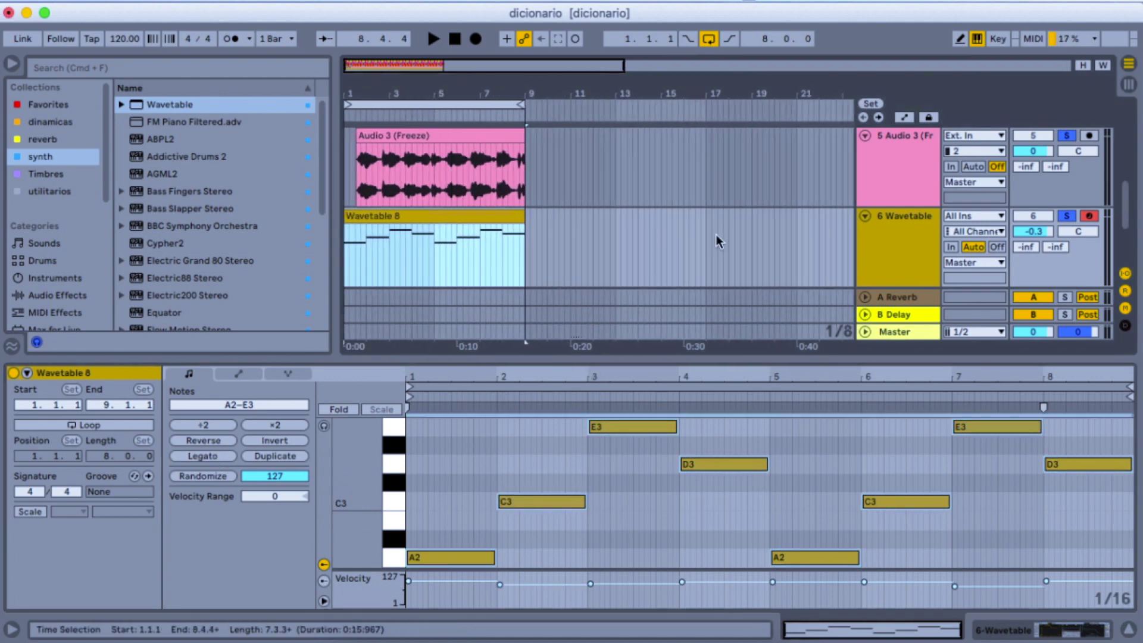
key(super+g)
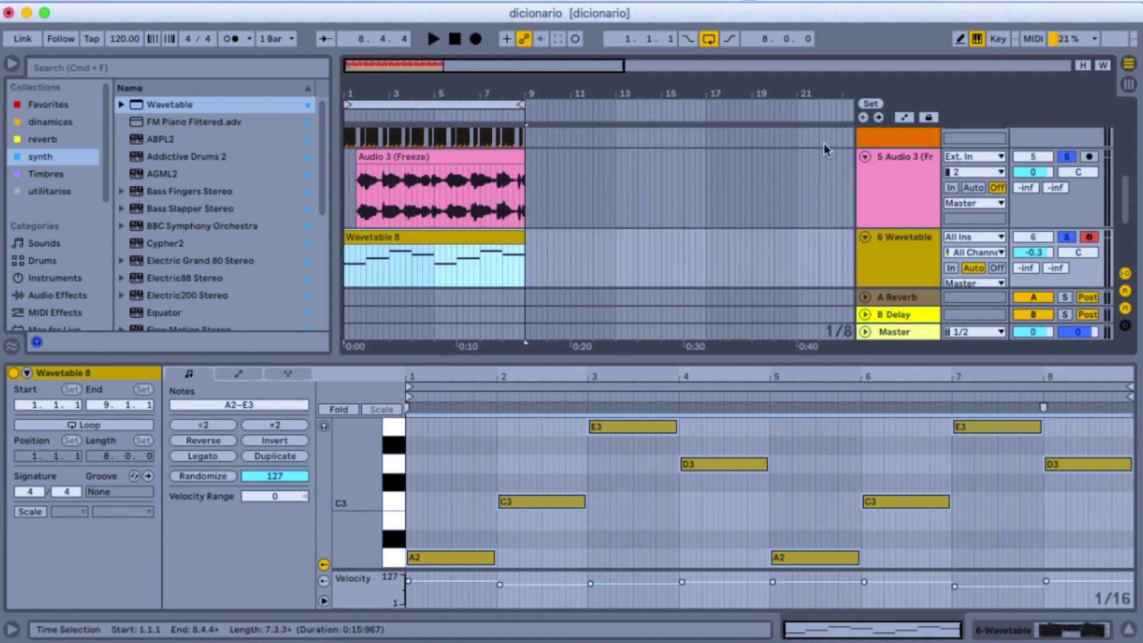
key(super+z)
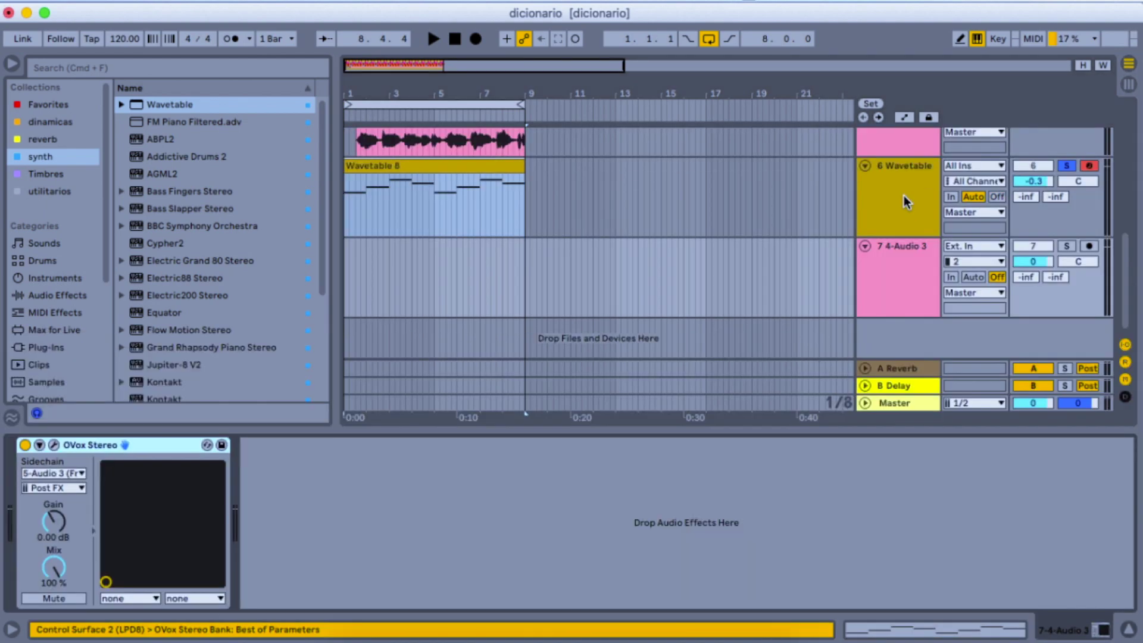
- Set the sidechain source of OVox Stereo on the 4-Audio 3 track to No Input and look over the plug-in's interface
click(69, 473)
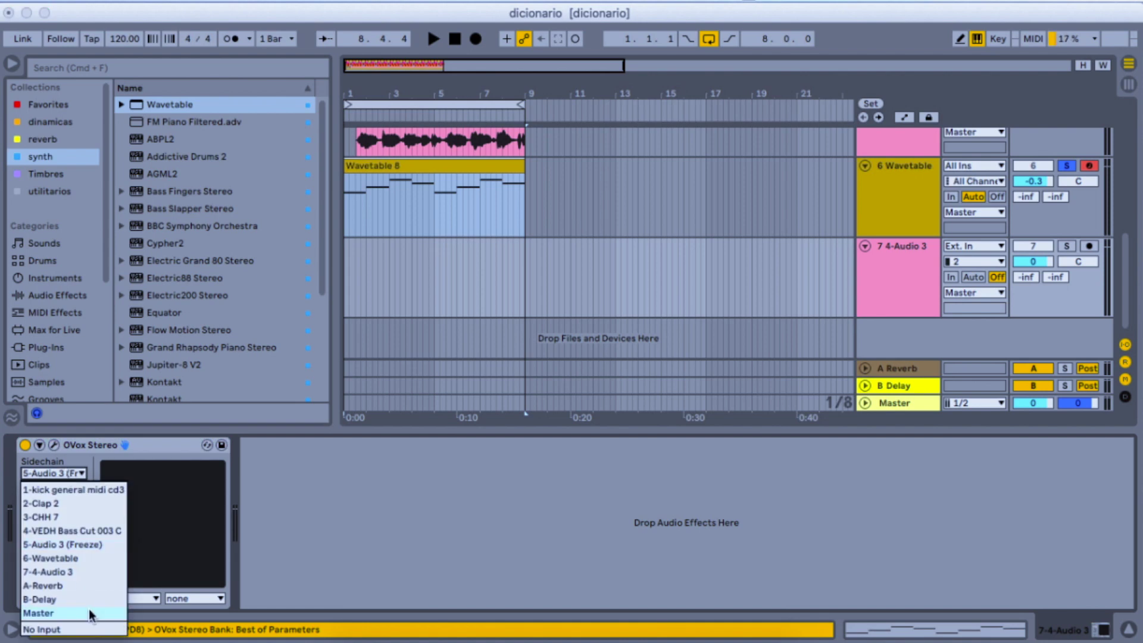
click(77, 629)
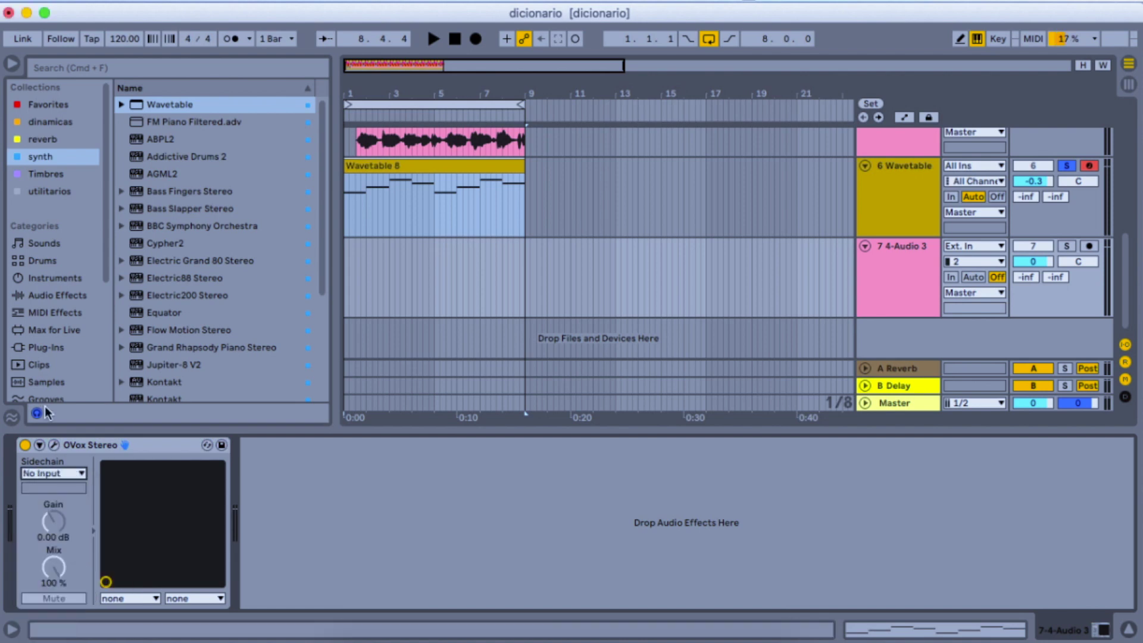
click(53, 445)
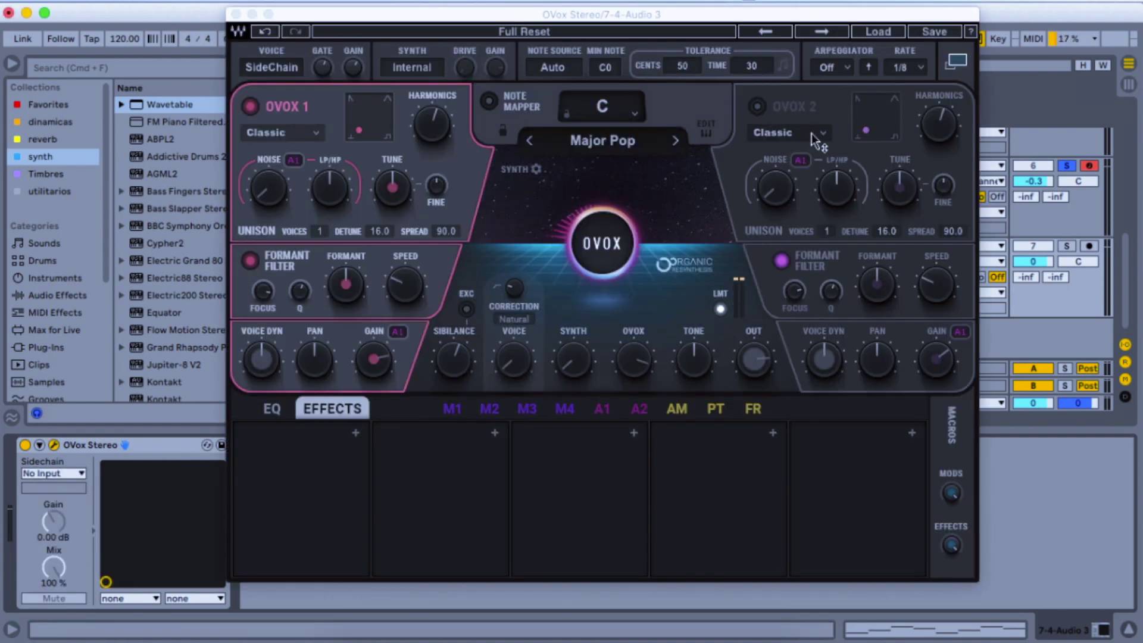
drag(762, 14, 617, 43)
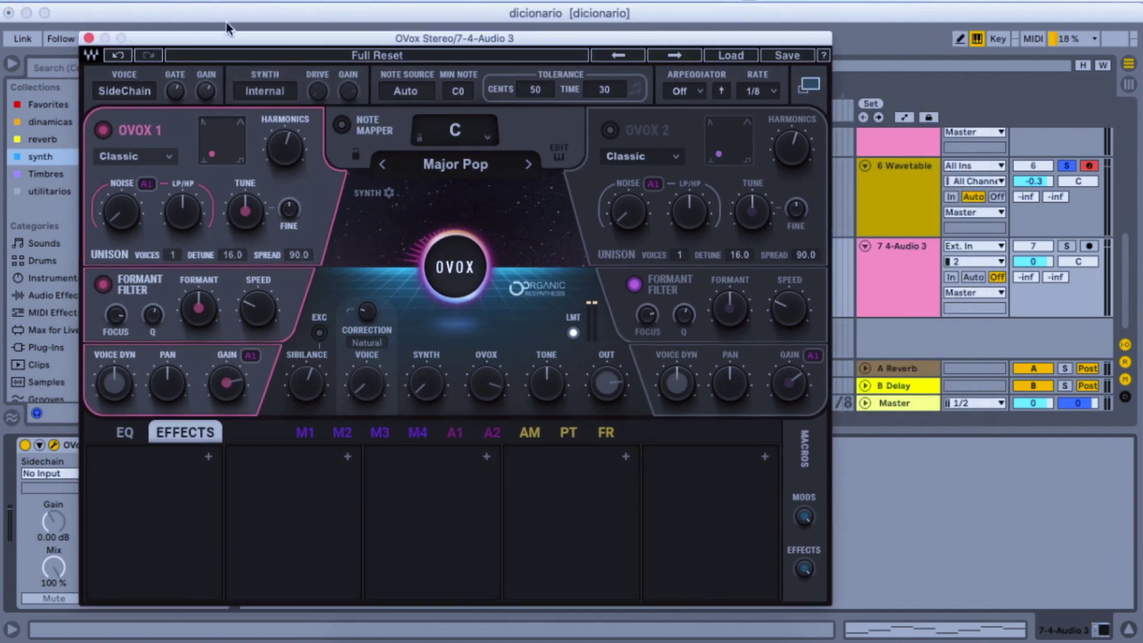
click(88, 38)
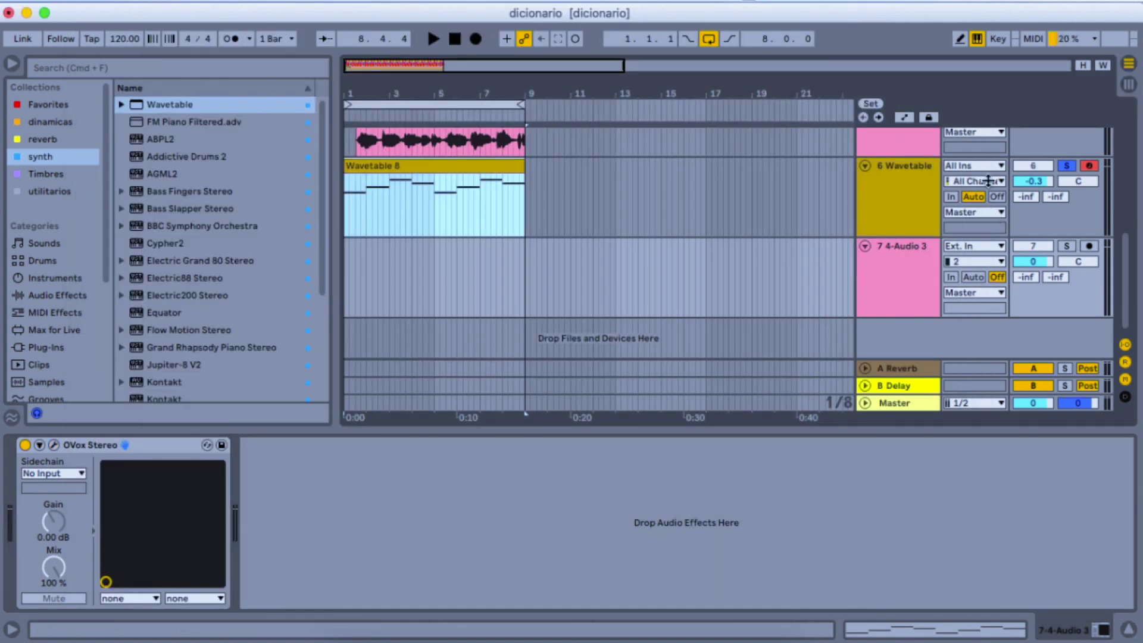
- Delete the Wavetable instrument from track 6, keeping its MIDI clip
click(872, 212)
click(884, 262)
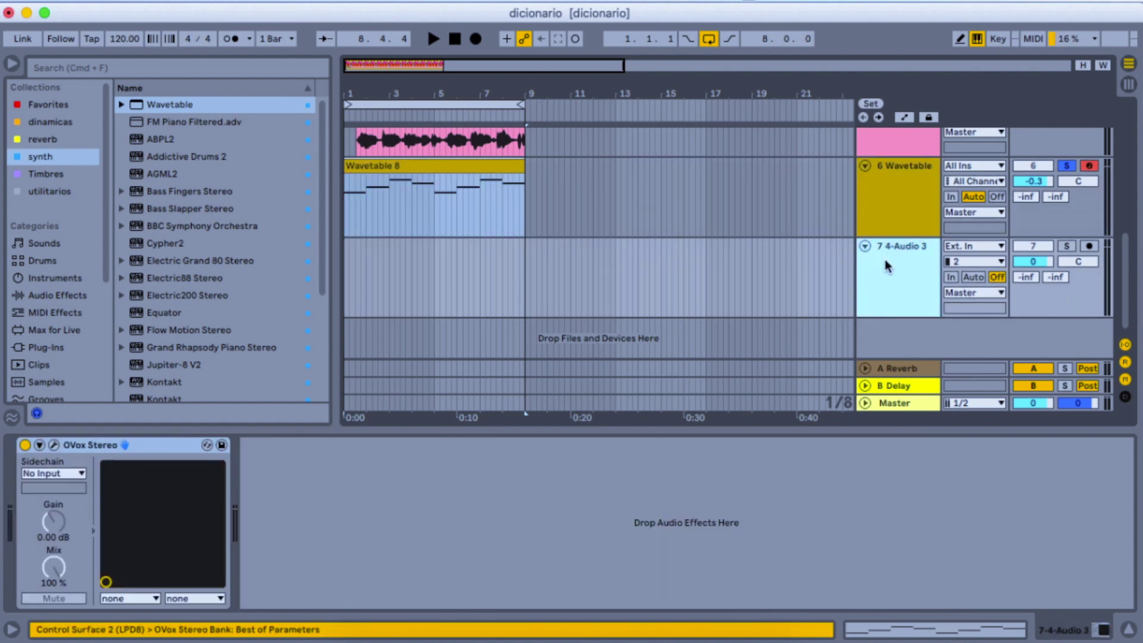
click(887, 196)
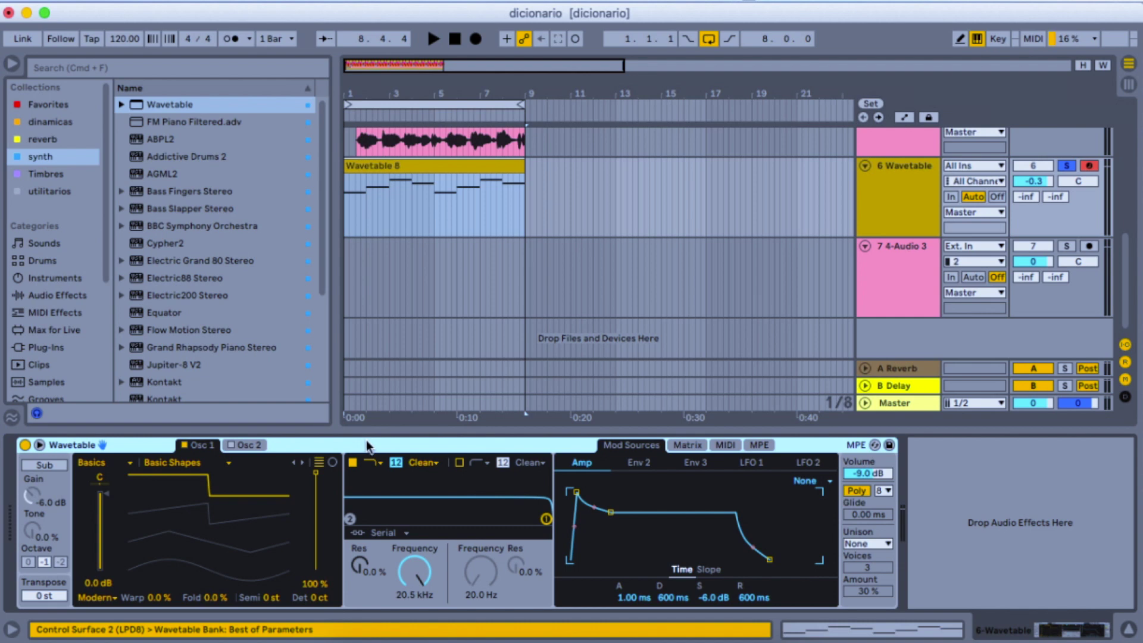
key(Delete)
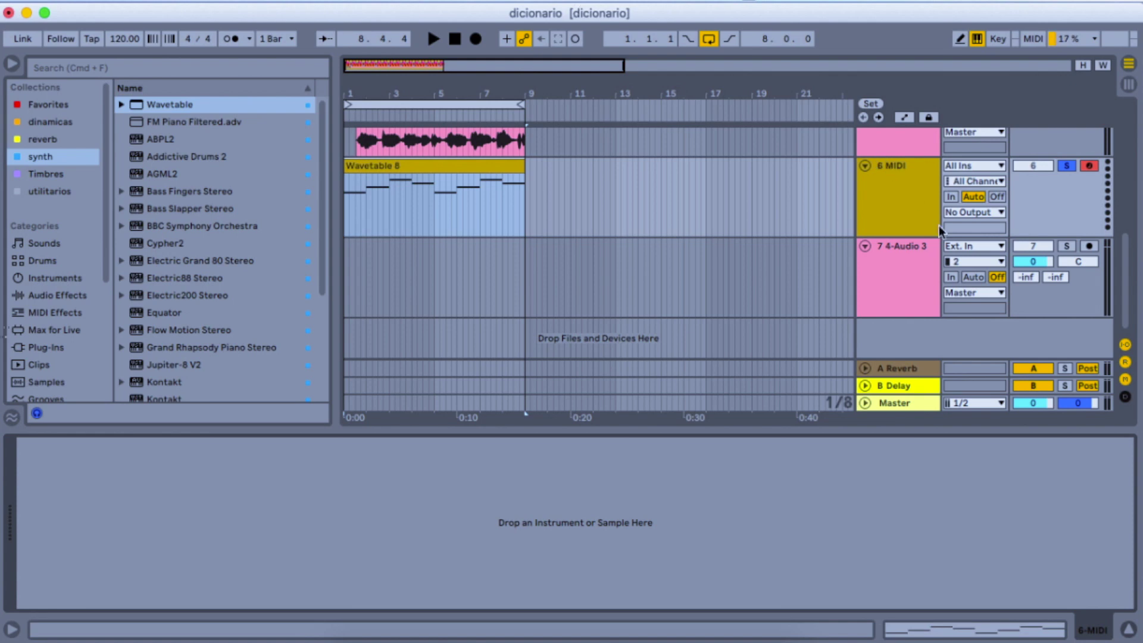
- Route track 6's MIDI output to the OVox Stereo on 7-4-Audio 3, and solo track 7 to check playback
click(981, 213)
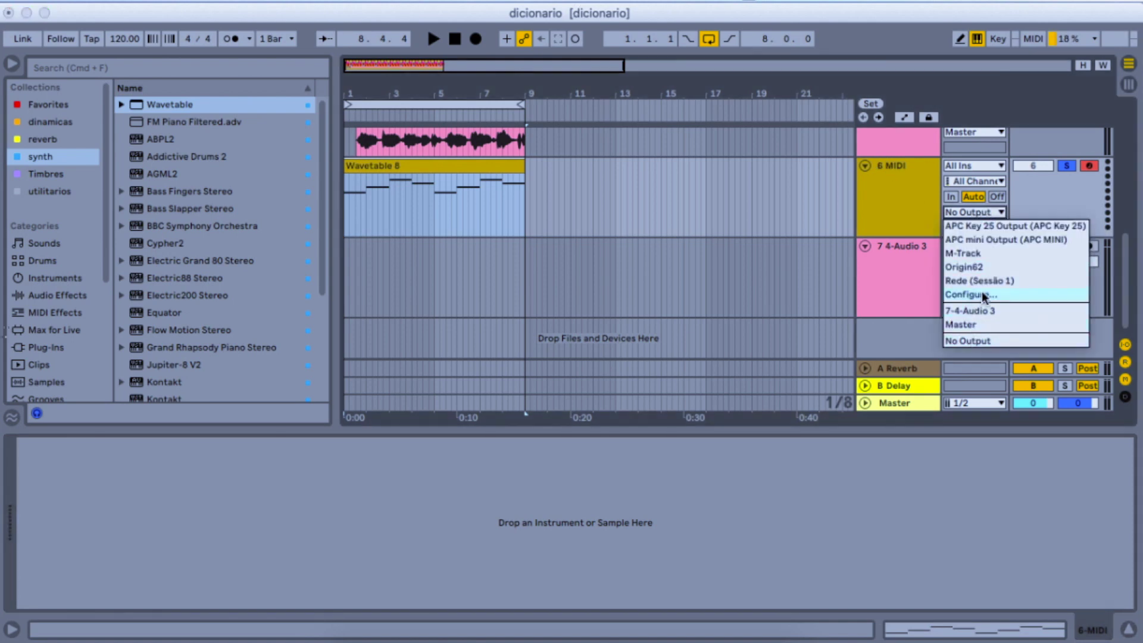
click(977, 310)
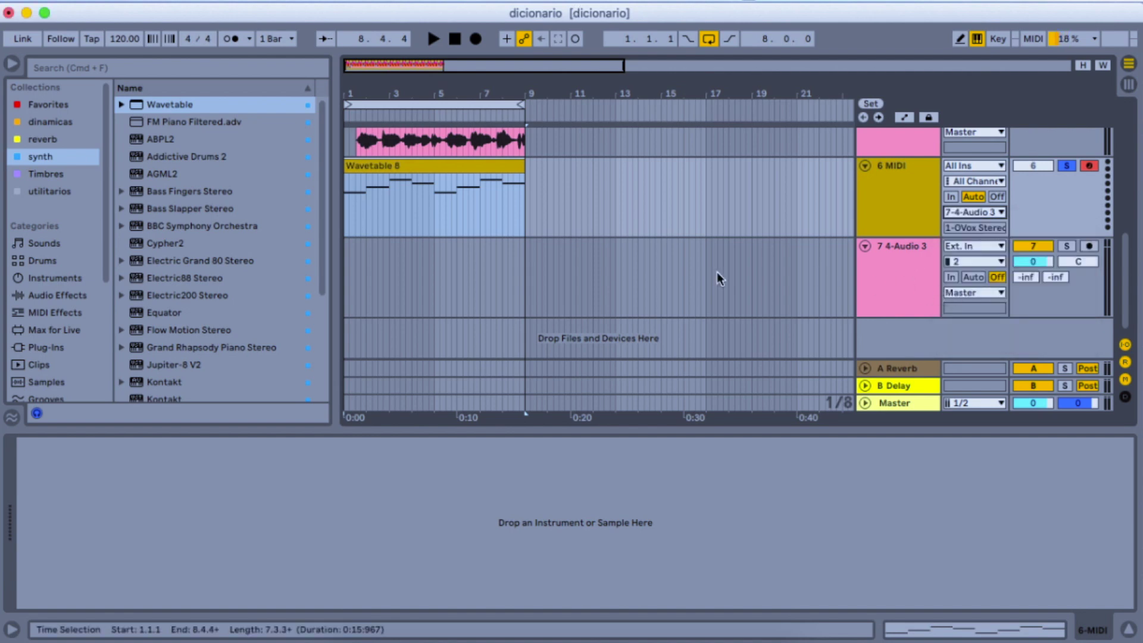
key(space)
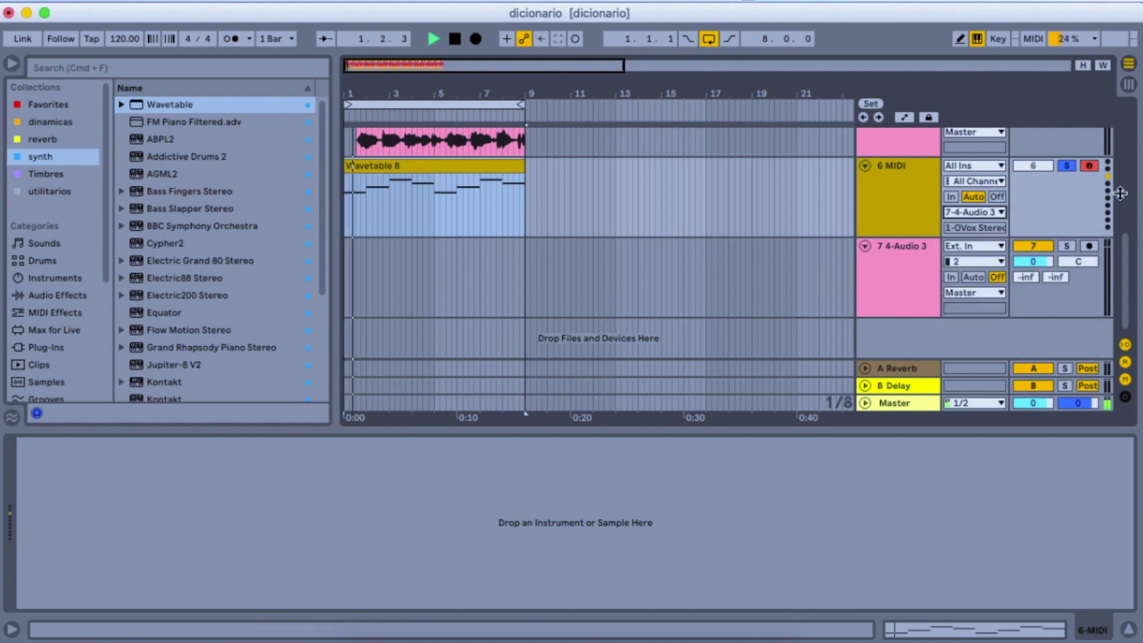
click(1067, 246)
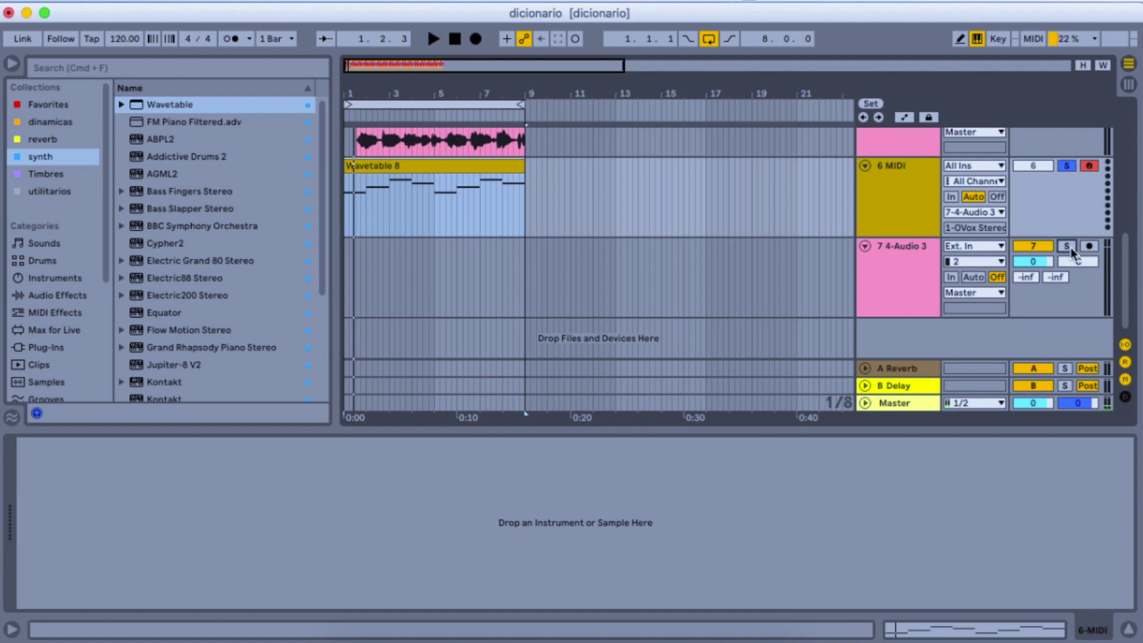
- Show the OVox Stereo interface of the 7 4-Audio 3 track and raise its Synth level slightly
click(923, 284)
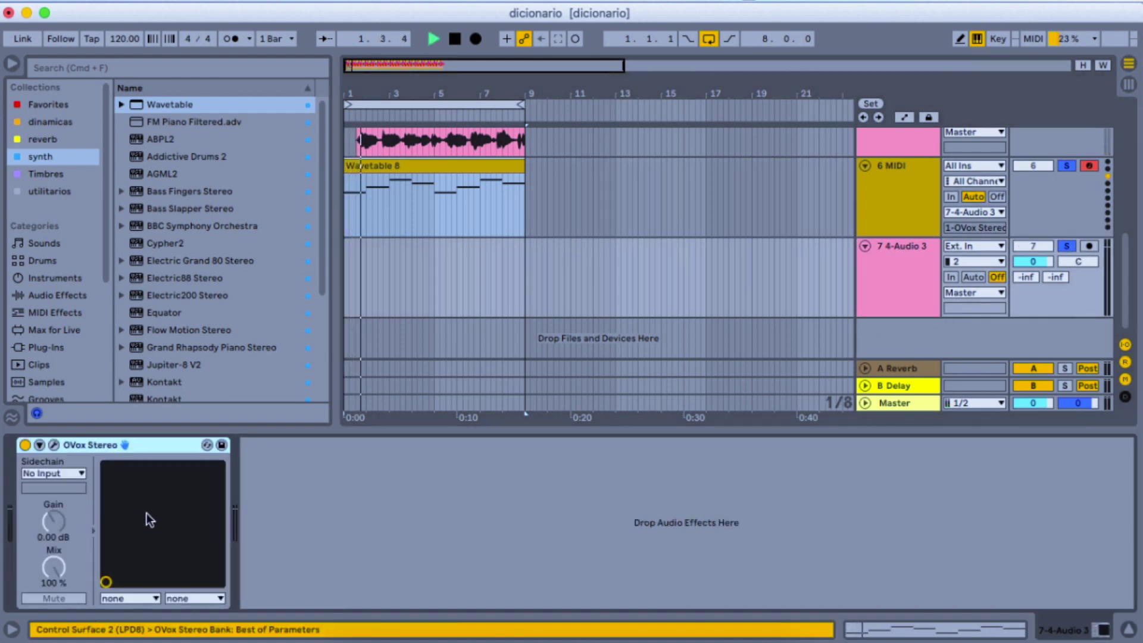
key(super+alt+p)
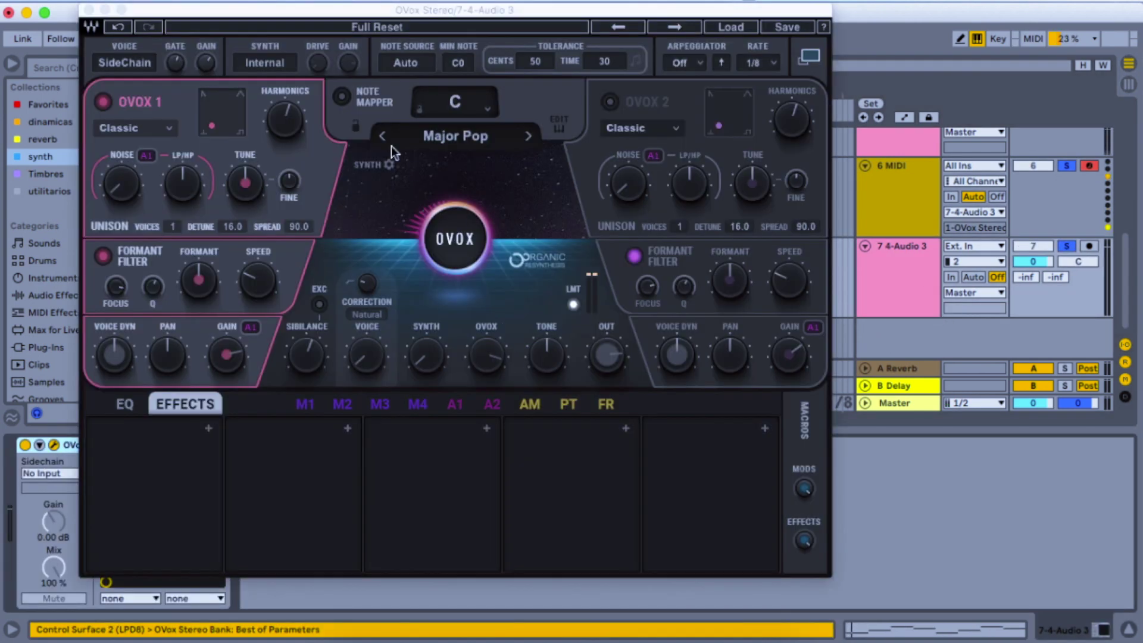
drag(423, 370, 442, 393)
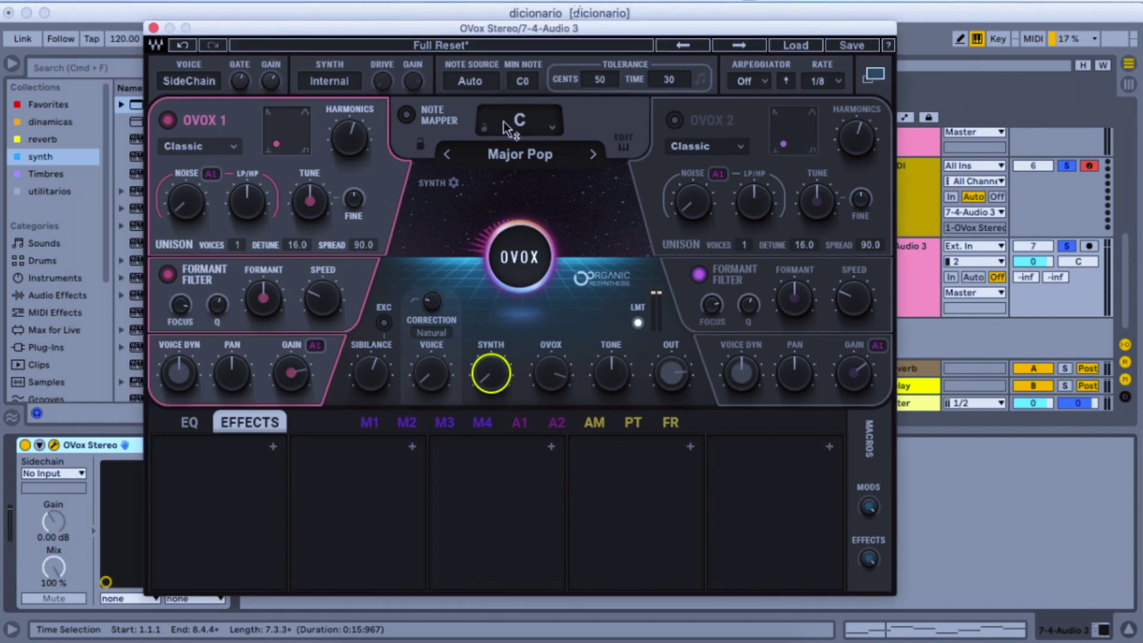
drag(482, 387, 482, 360)
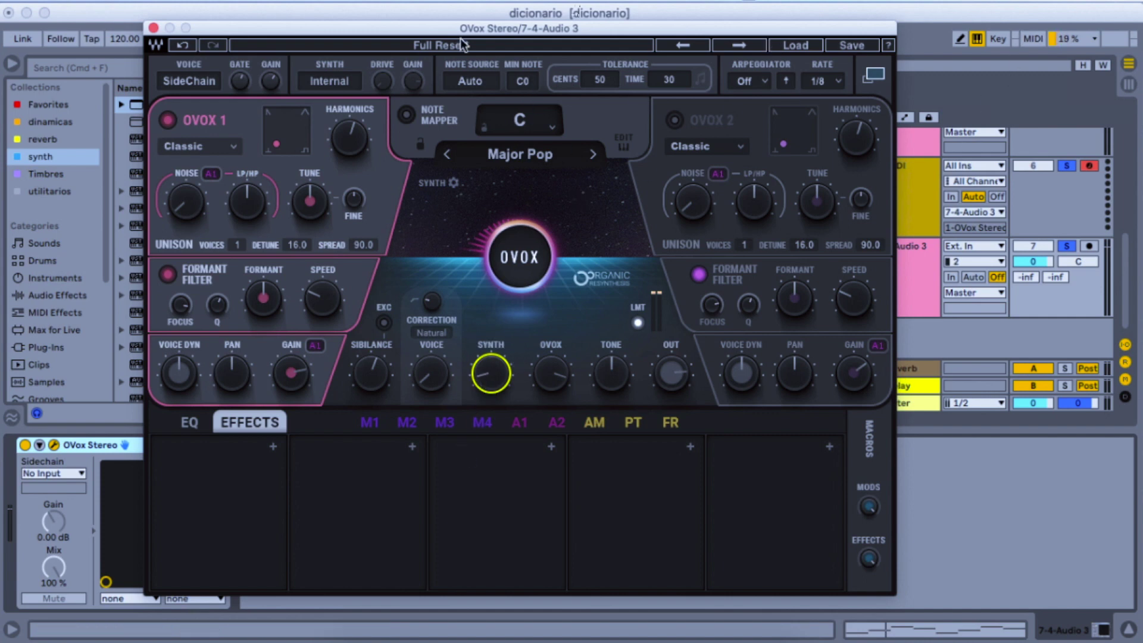
- Turn on OVox's Note Mapper and raise the Synth level further
drag(445, 30, 511, 69)
click(406, 115)
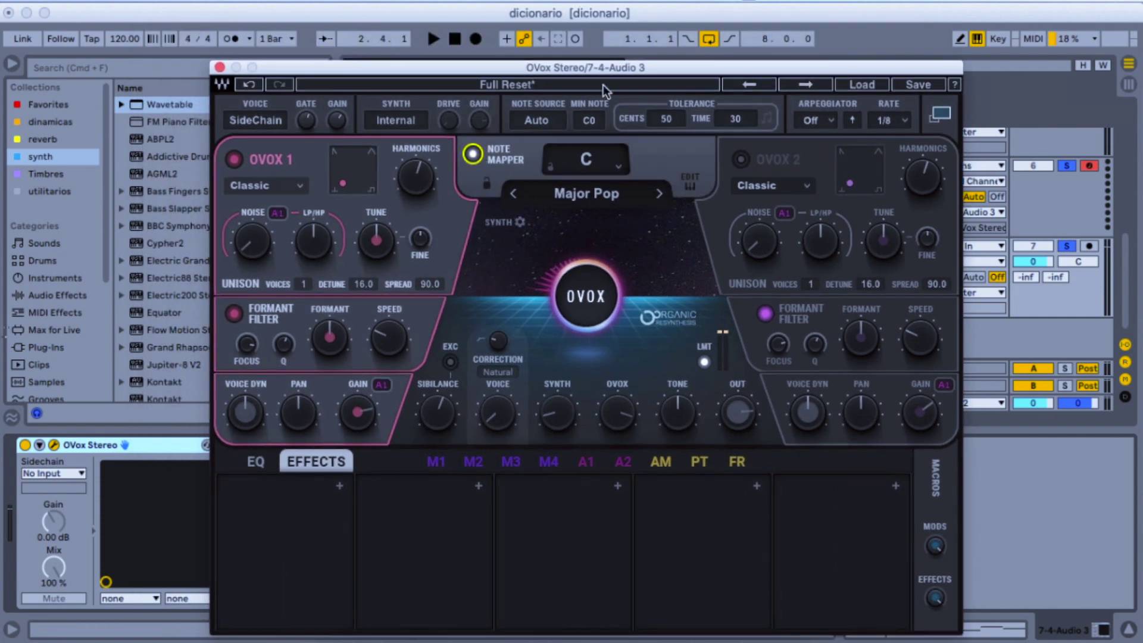
drag(603, 67, 586, 15)
drag(557, 411, 558, 396)
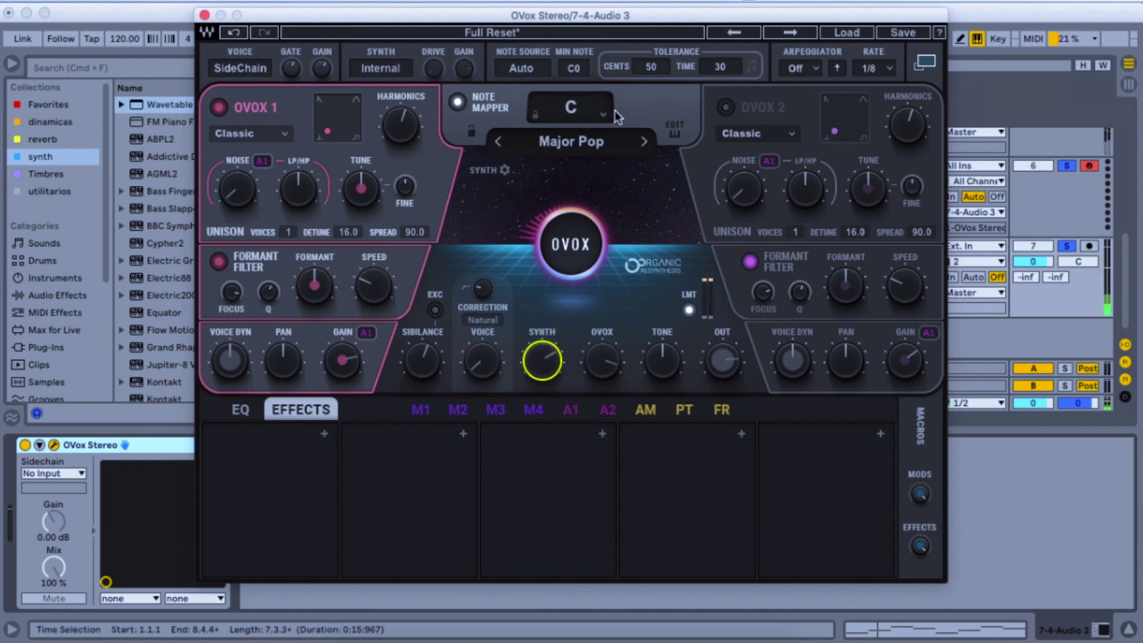
- Edit the Major Pop note map so that the A key triggers A, E, A and the C above them
click(677, 130)
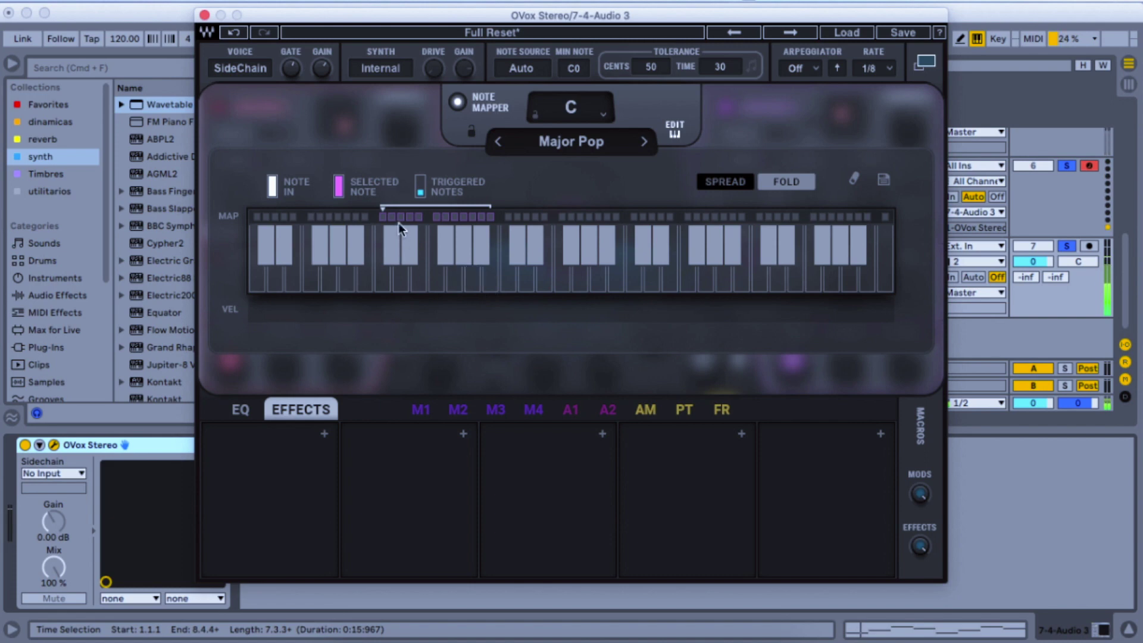
click(472, 216)
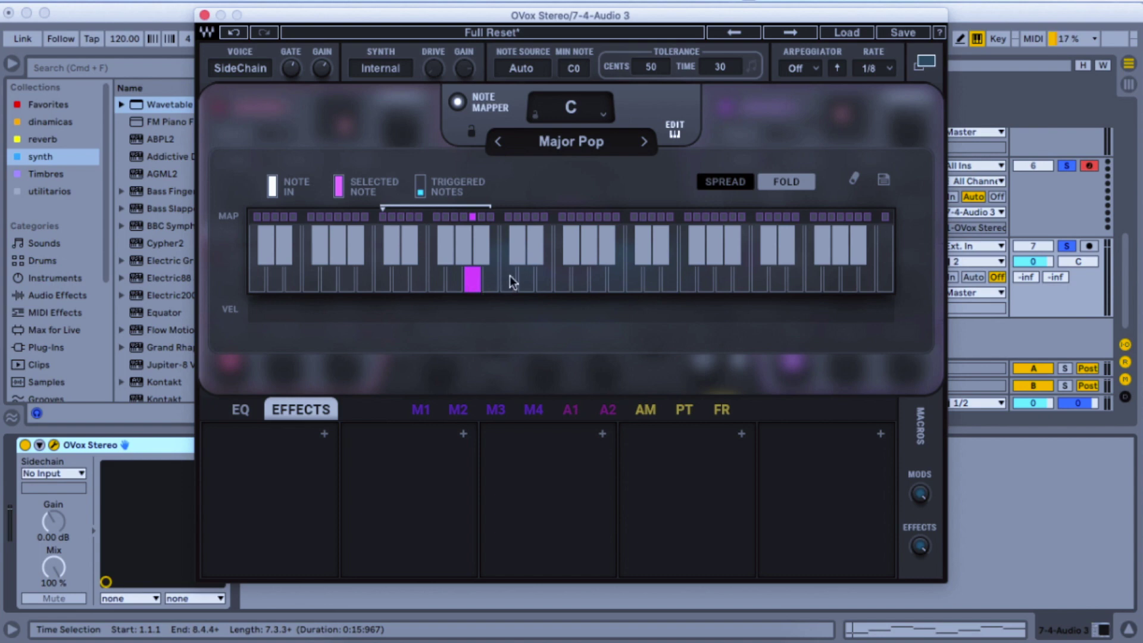
click(544, 284)
click(634, 284)
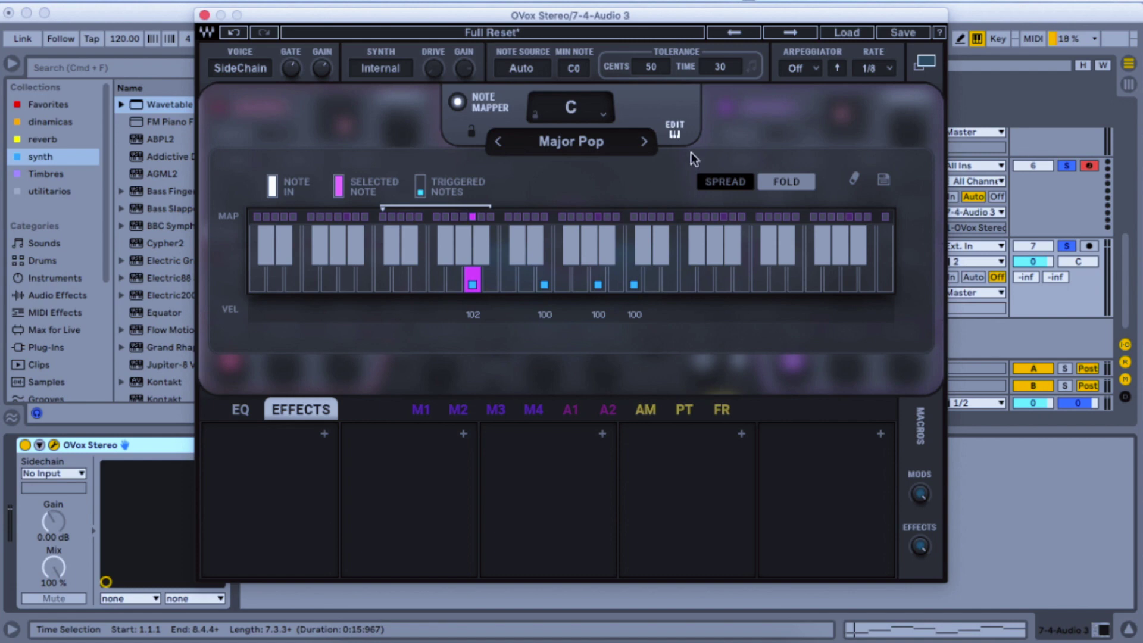
click(474, 215)
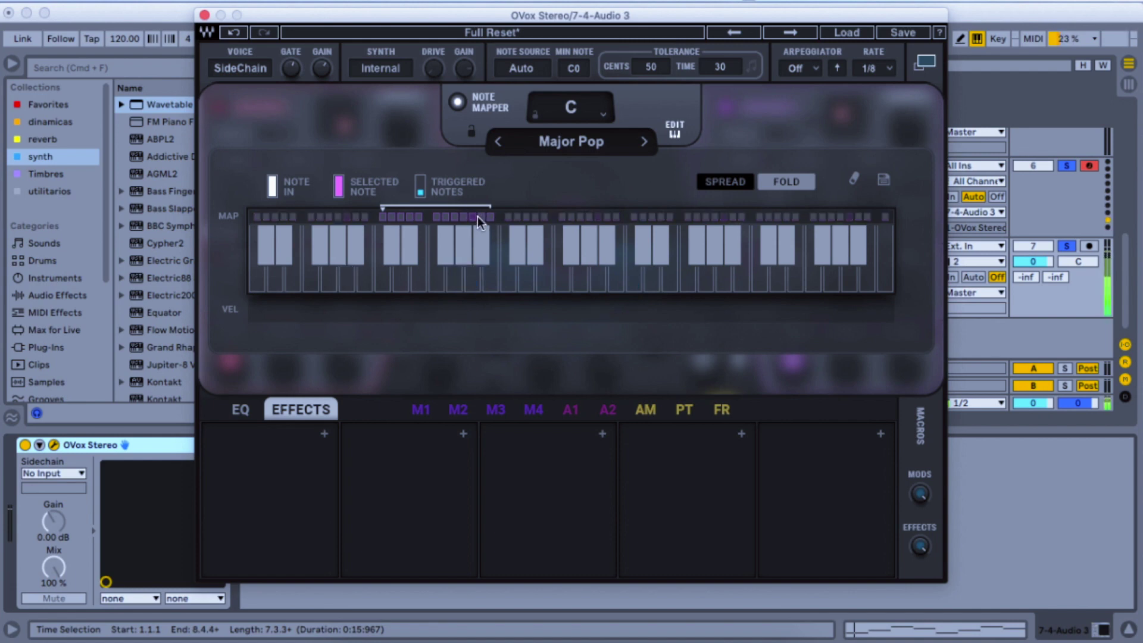
- Set the note map to Spread and make the C key trigger the G, C, E and F above it
click(727, 188)
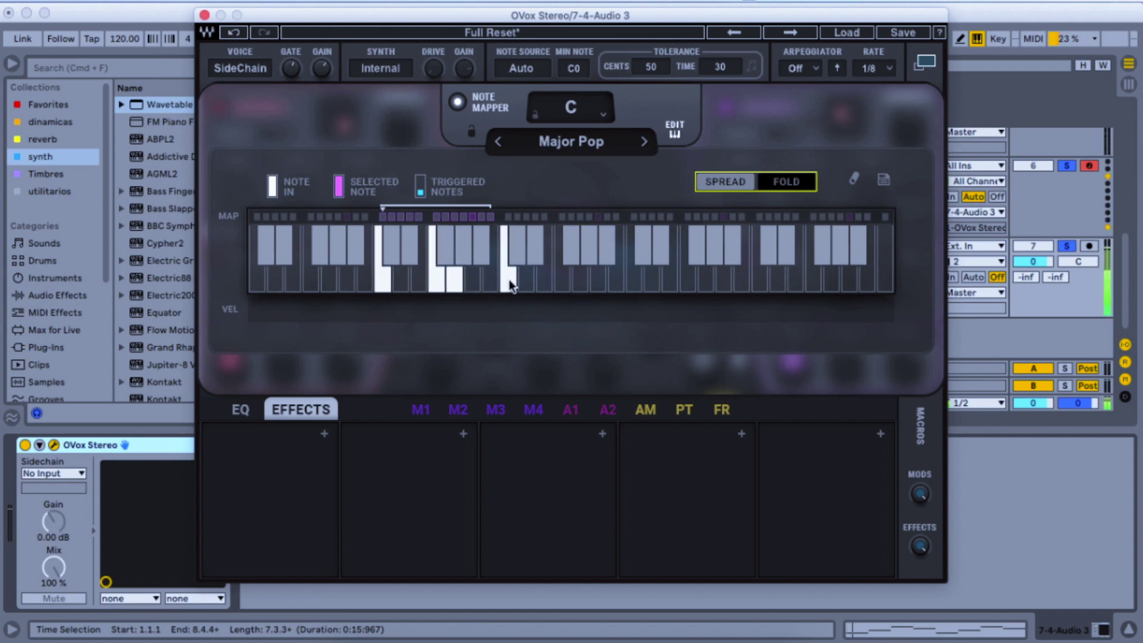
click(381, 215)
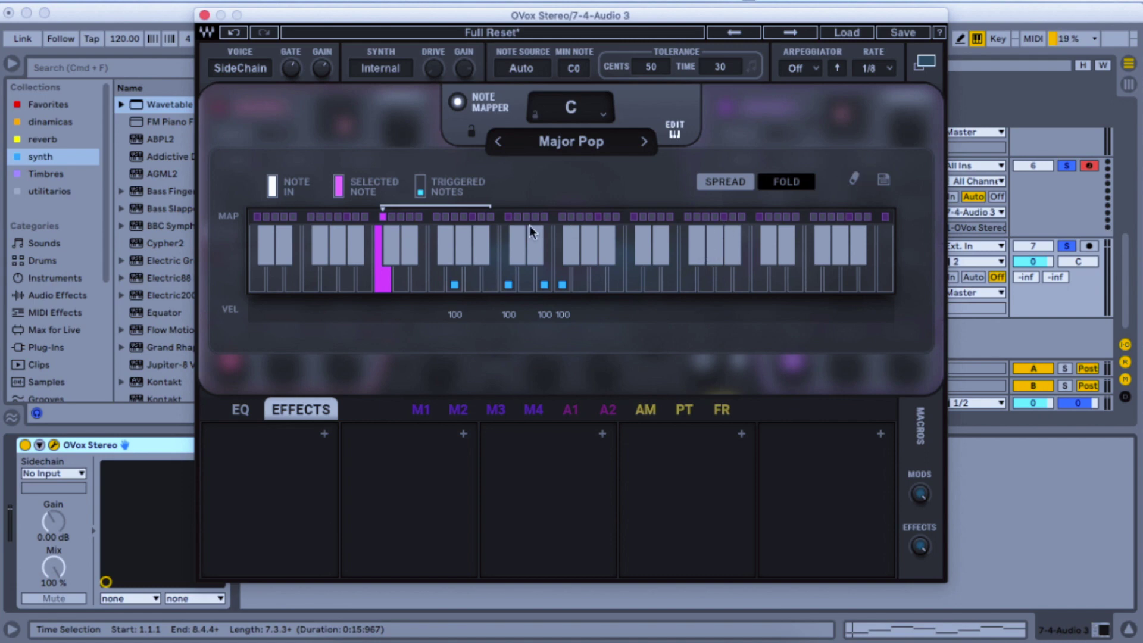
click(384, 212)
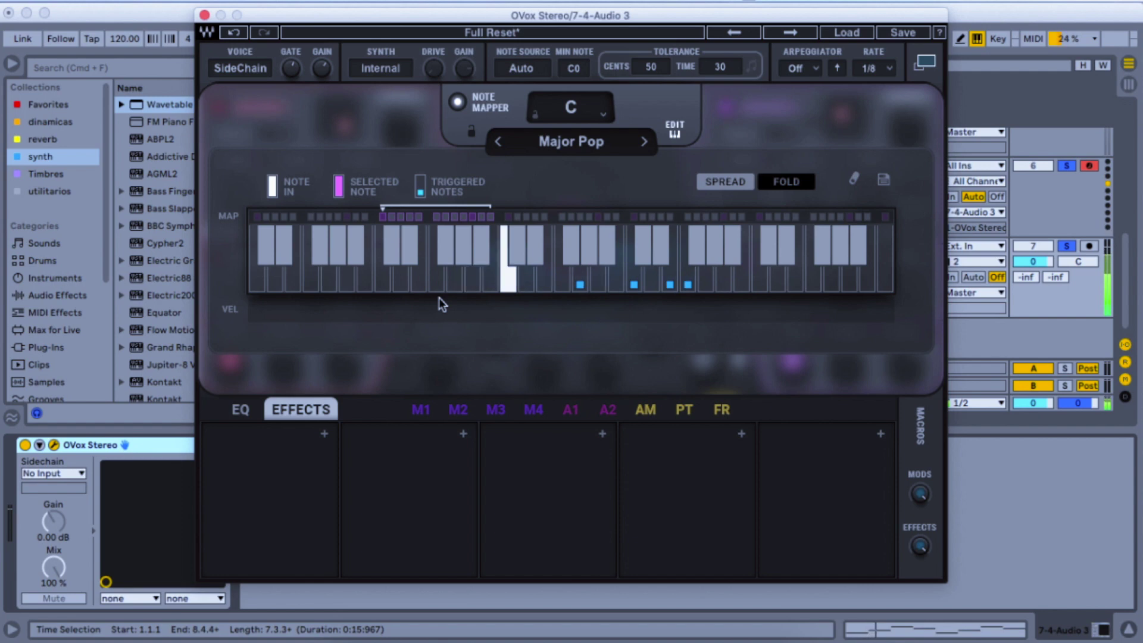
- Set the note map to Fold and make the C key trigger C, G, C, E and the next higher C
click(785, 181)
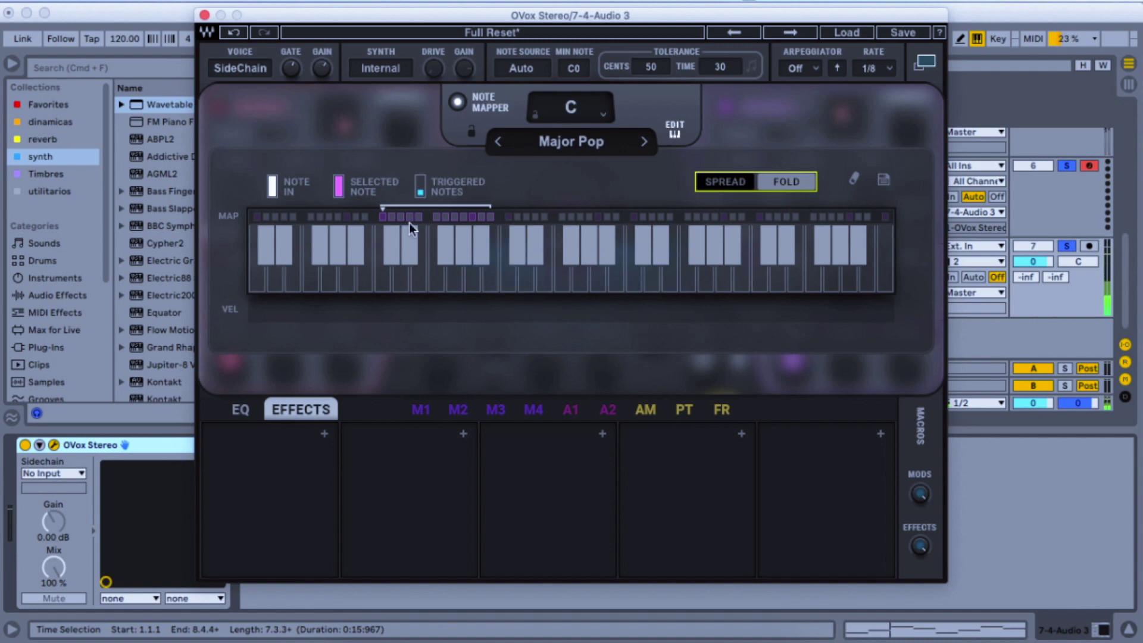
click(384, 218)
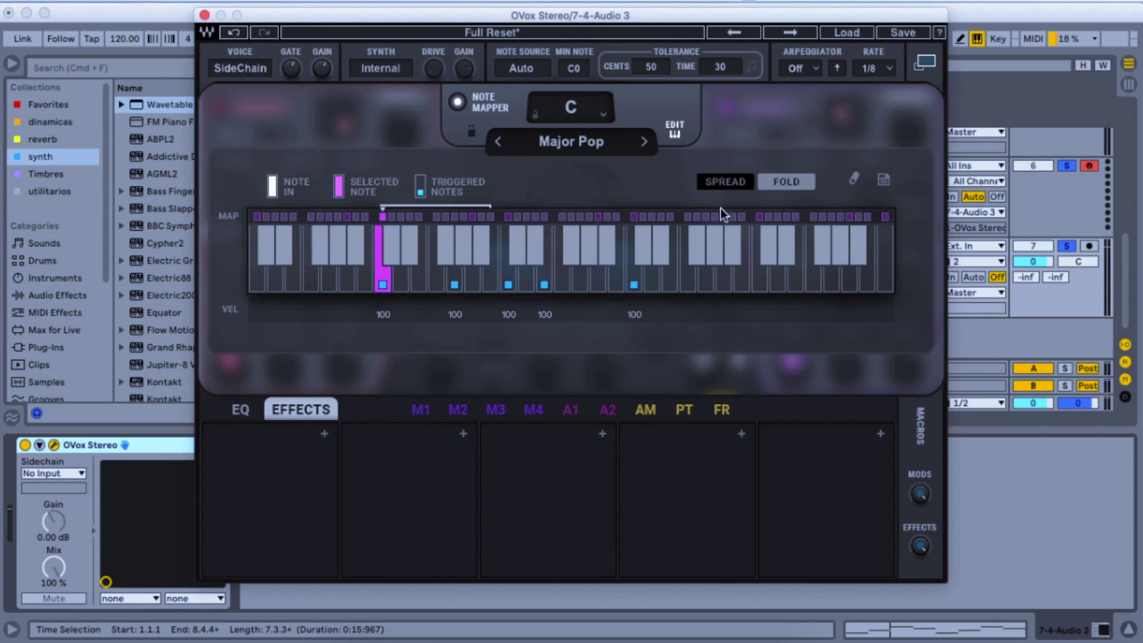
click(384, 216)
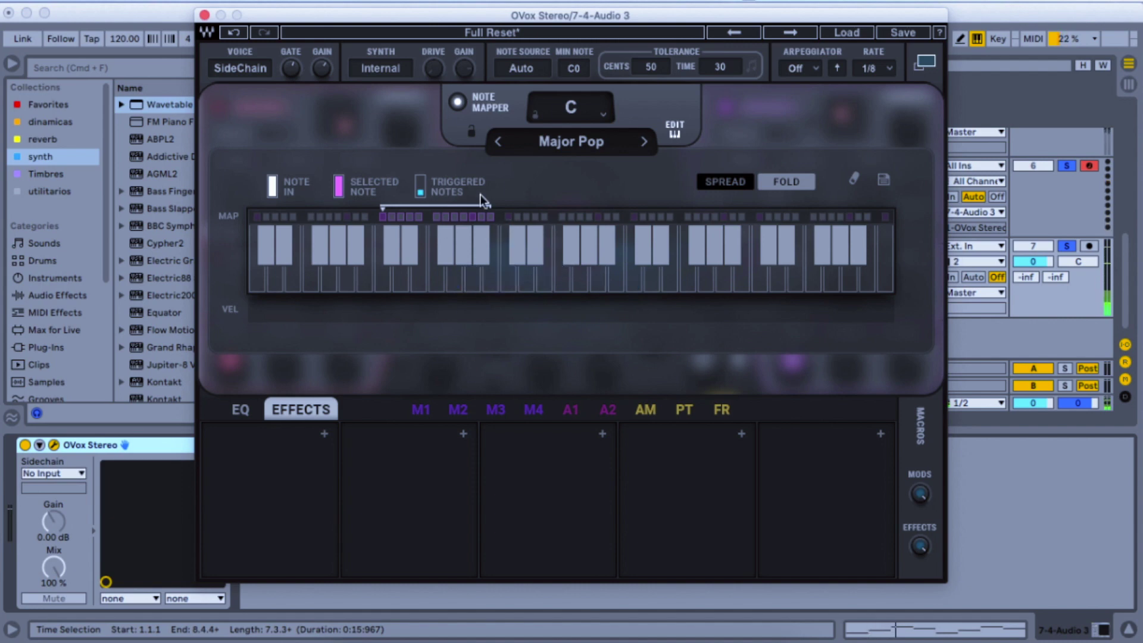
- Remove the low C and the low G from the notes triggered by the C key
click(383, 216)
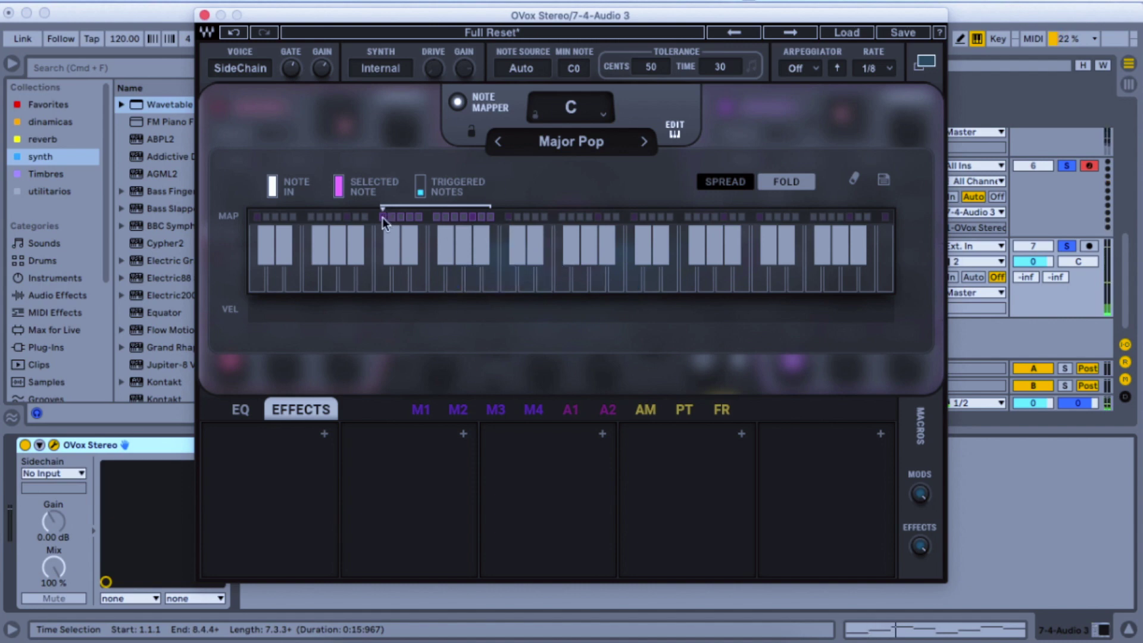
click(385, 285)
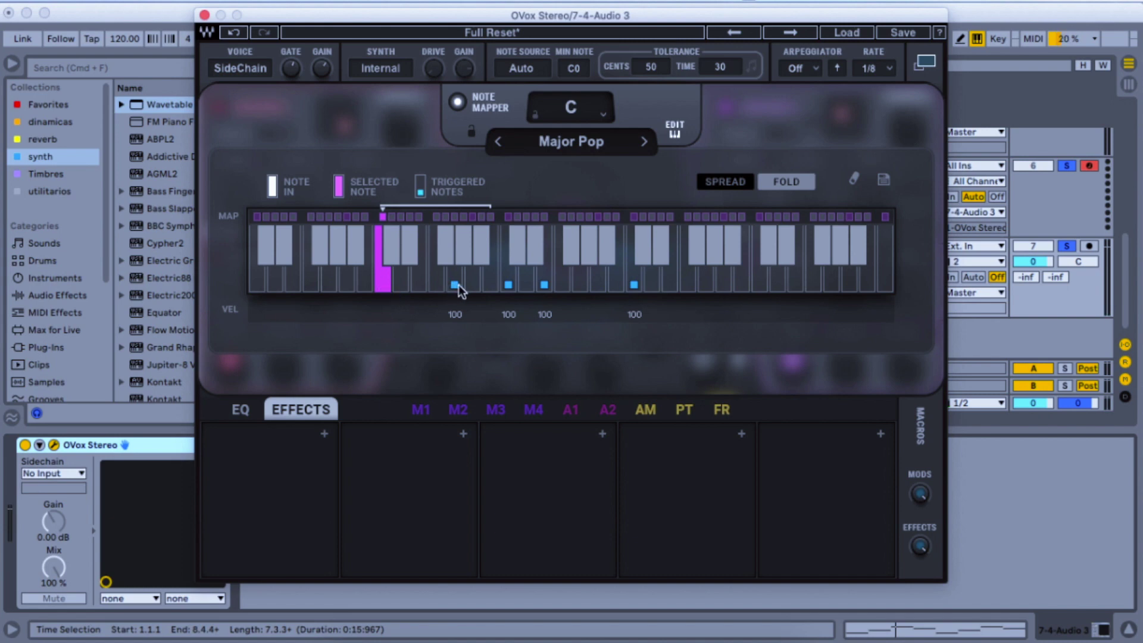
click(456, 285)
click(383, 216)
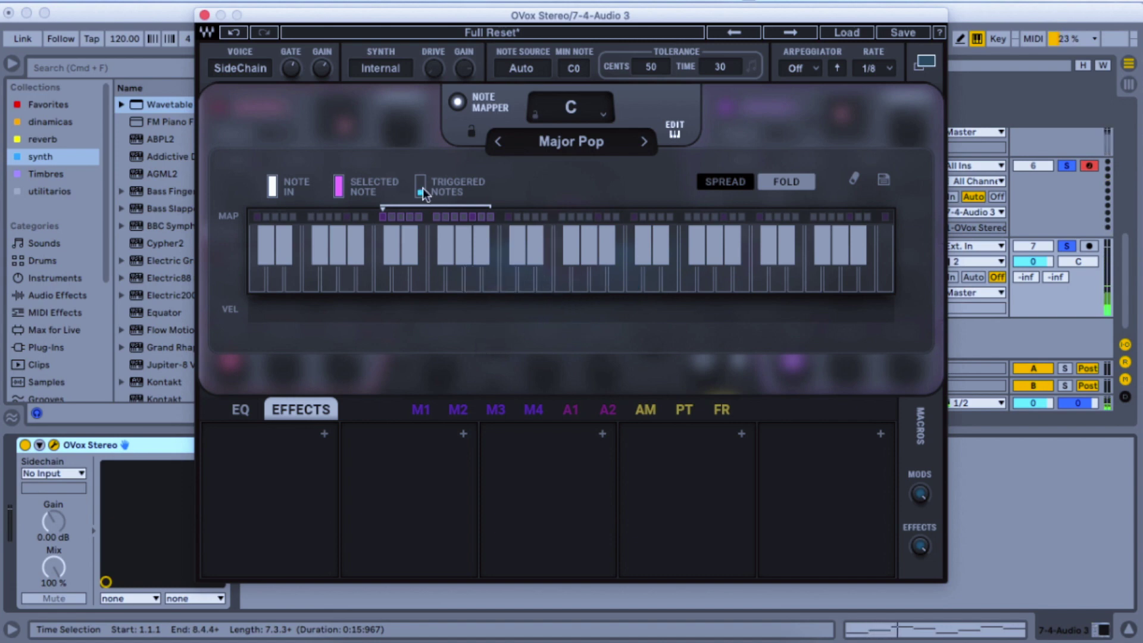
- Make the E key in the note map trigger E, the B above it and the next E
click(402, 217)
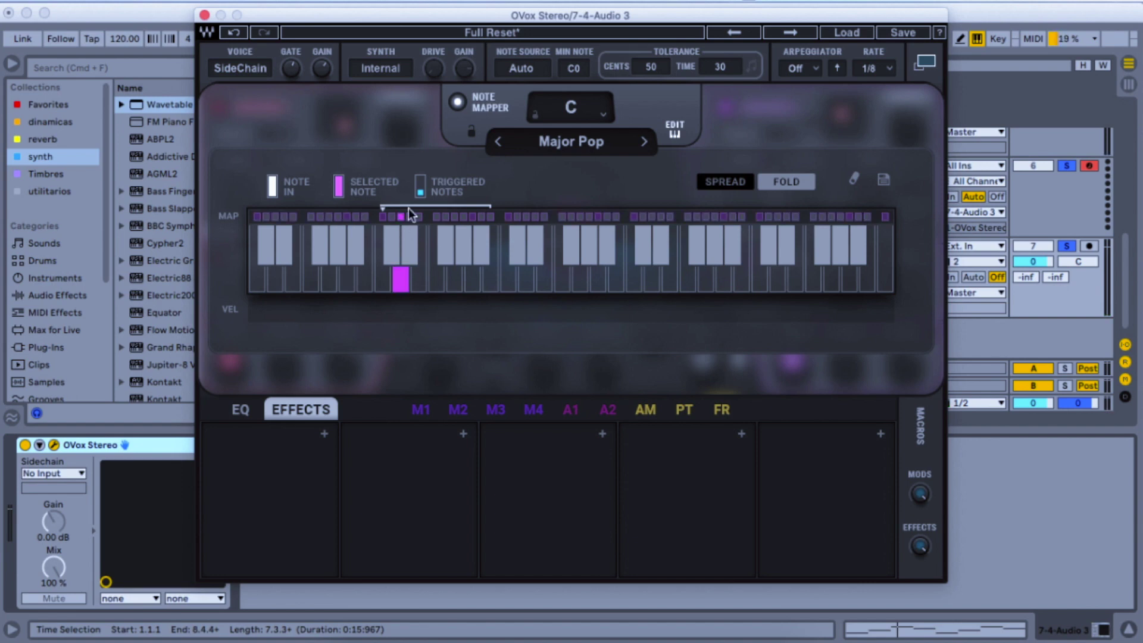
click(402, 216)
click(418, 216)
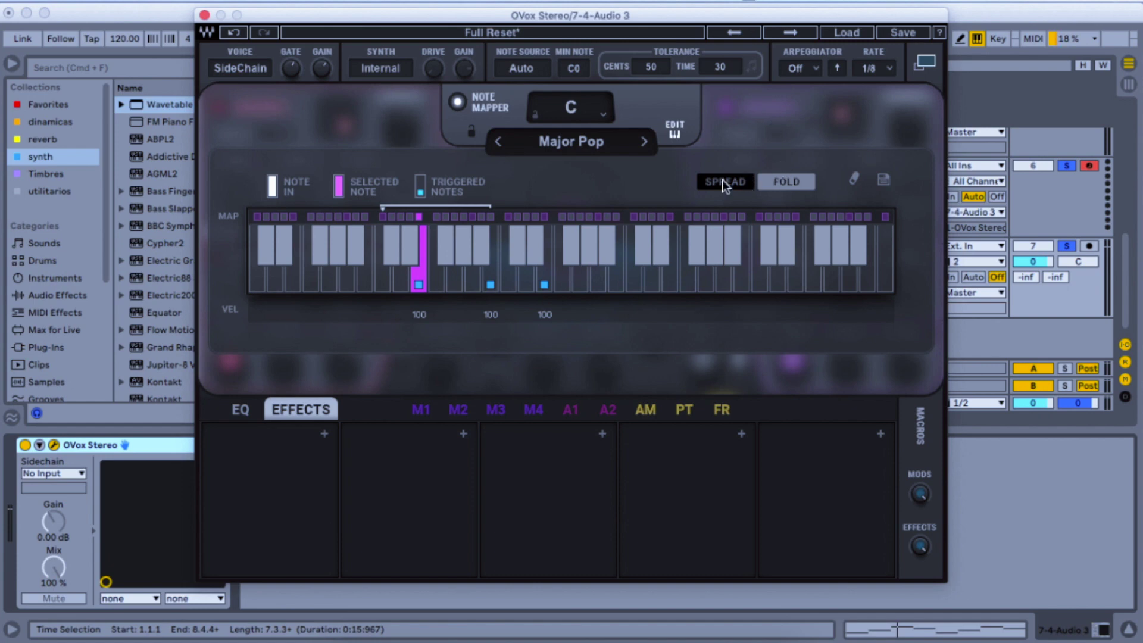
click(419, 215)
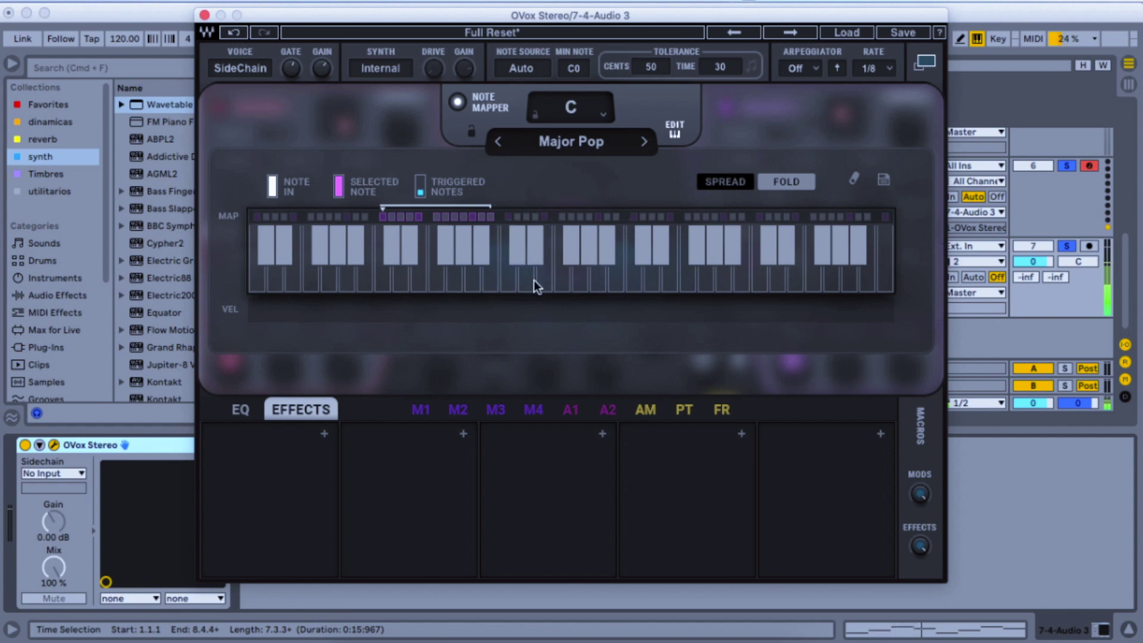
click(393, 215)
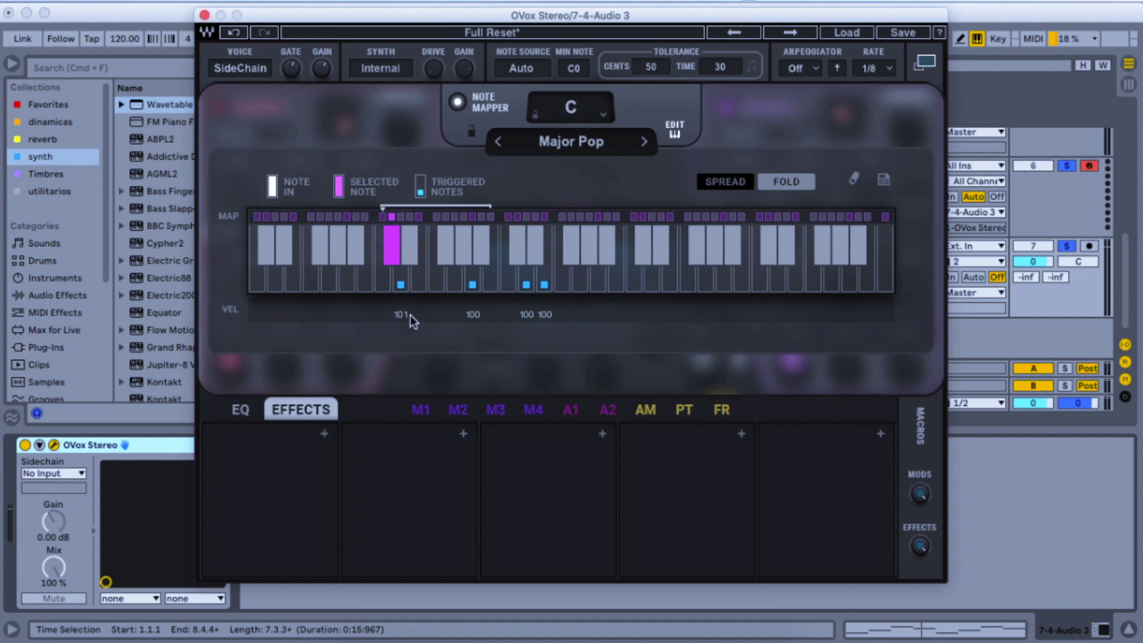
key(space)
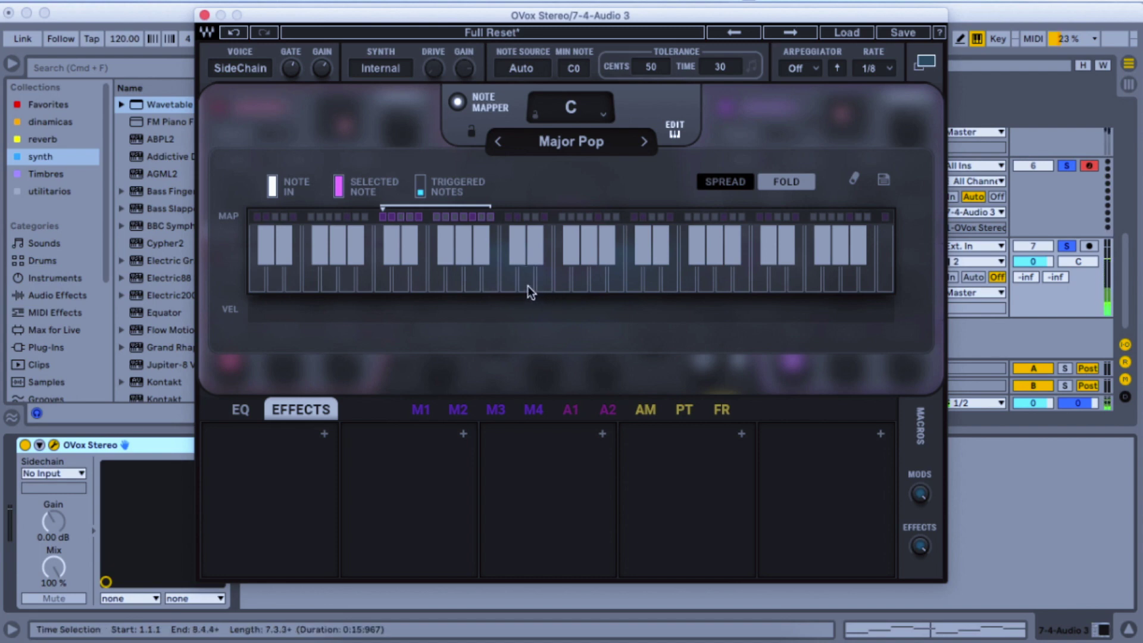
click(393, 218)
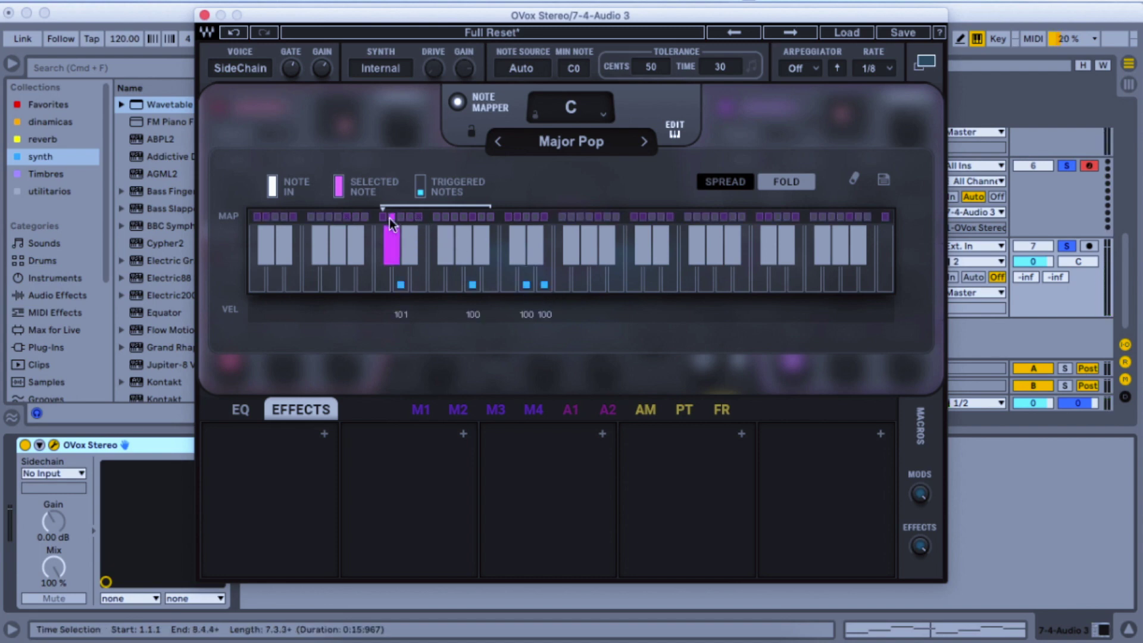
click(400, 285)
click(547, 284)
- Make the D key trigger D, A, D and E, and close the note map editor
click(401, 218)
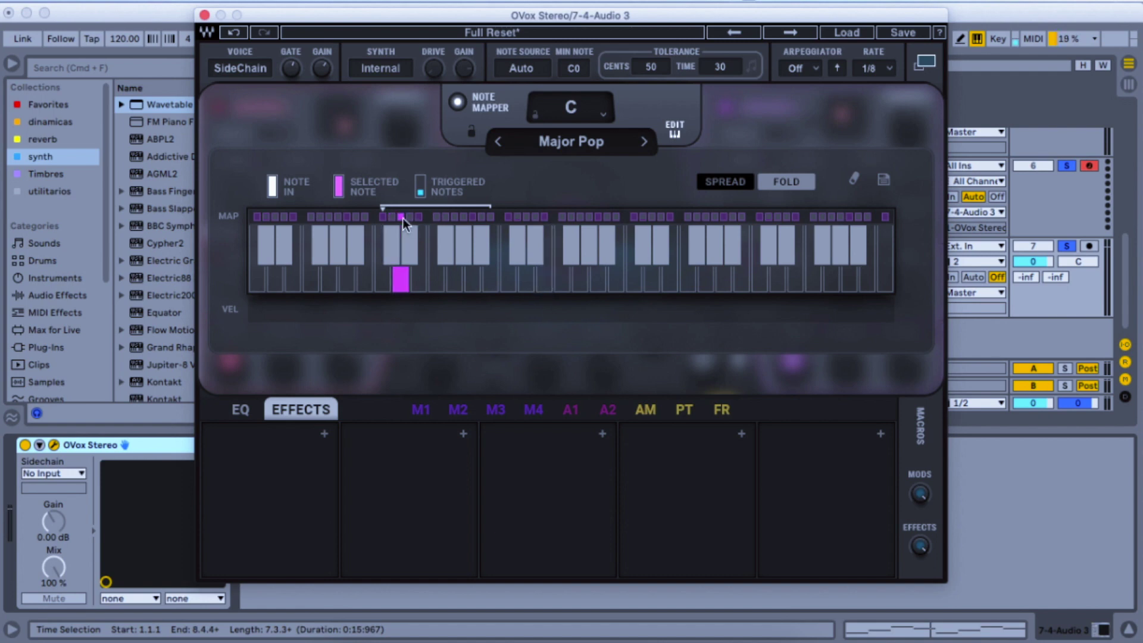
click(544, 284)
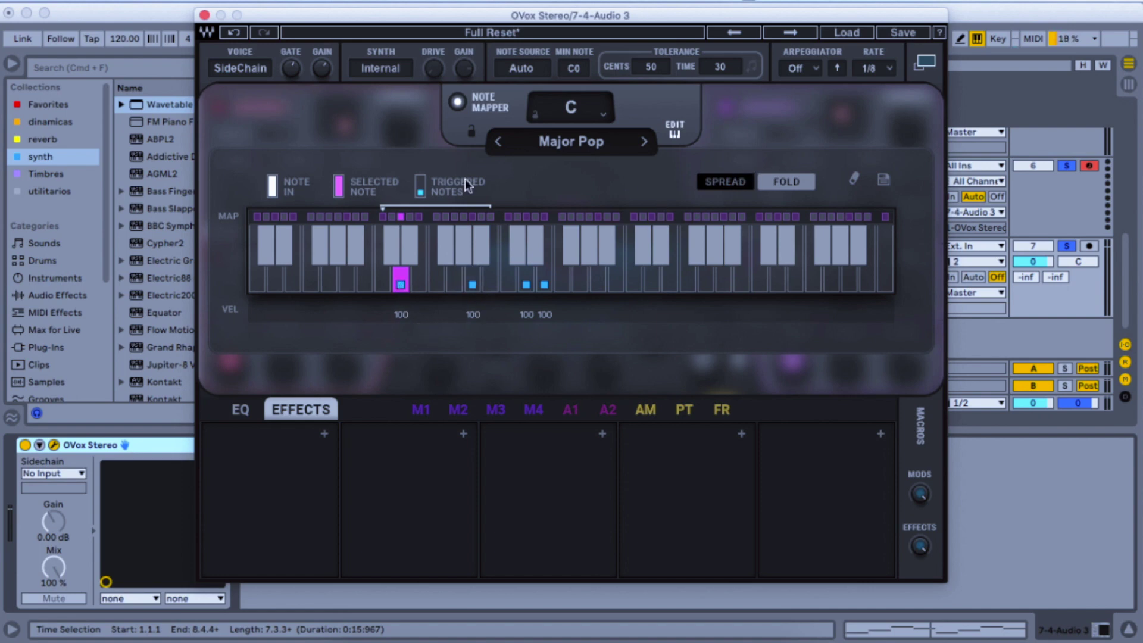
click(400, 212)
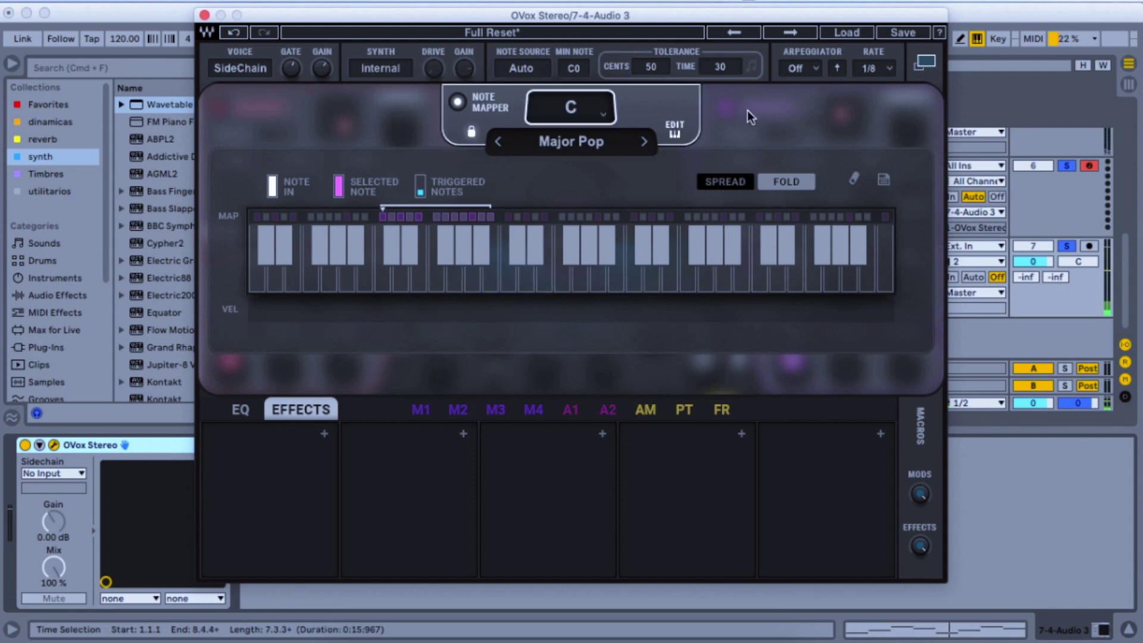
click(674, 129)
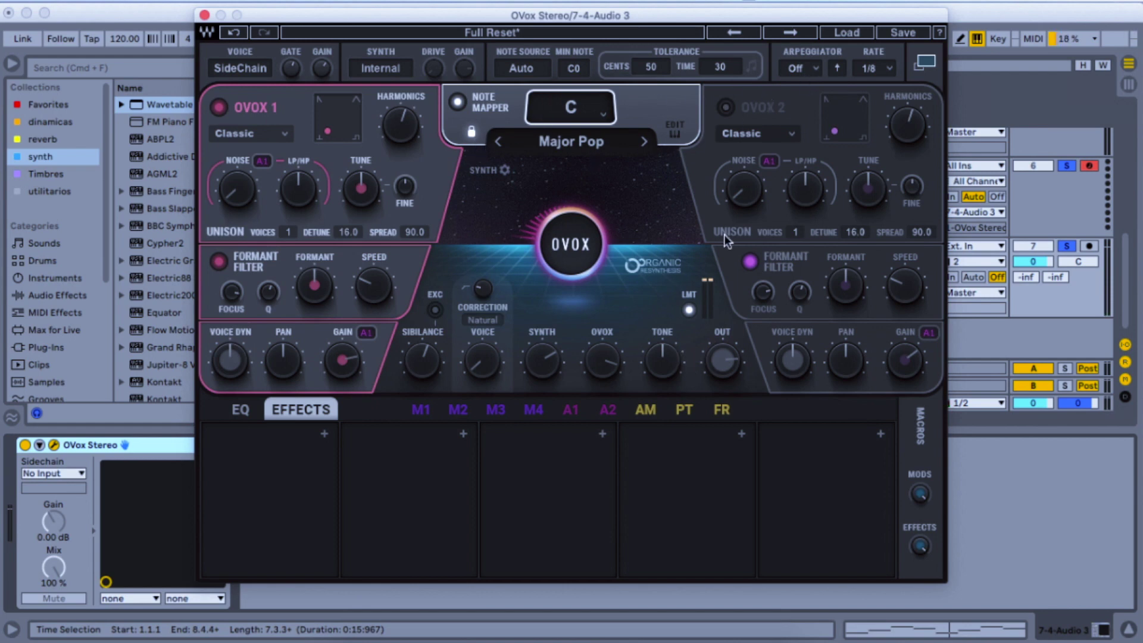
- Set the OVox device's sidechain source to 5-Audio 3 (Freeze), moving the plugin window clear of the device
scroll(1063, 143, up, 2)
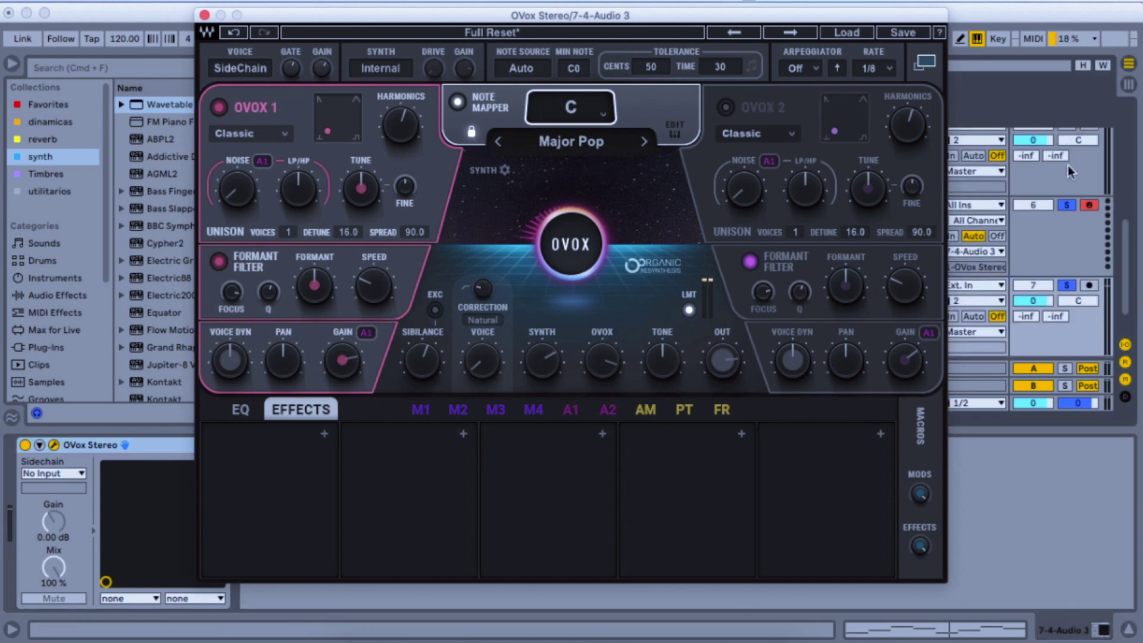
scroll(1067, 165, up, 2)
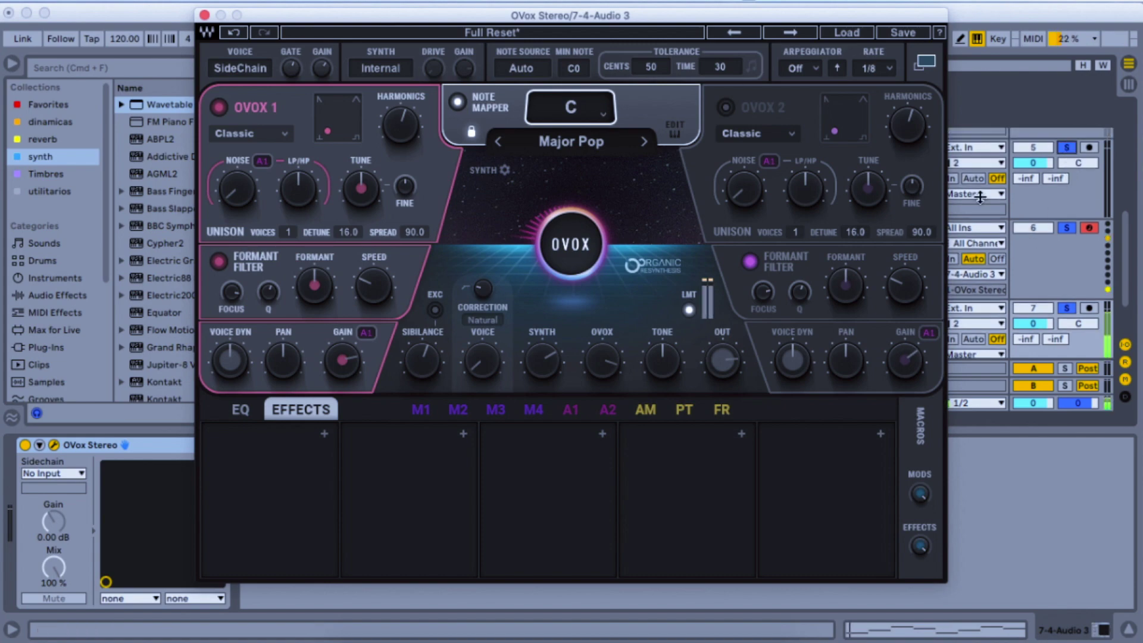
drag(739, 22, 836, 25)
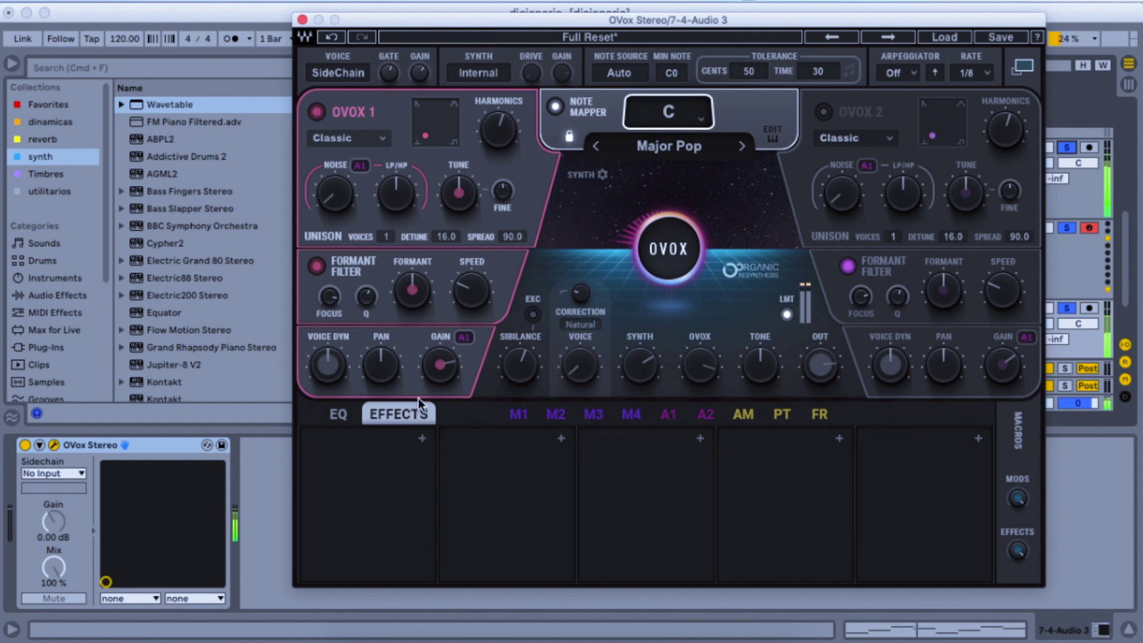
mouse_move(439, 370)
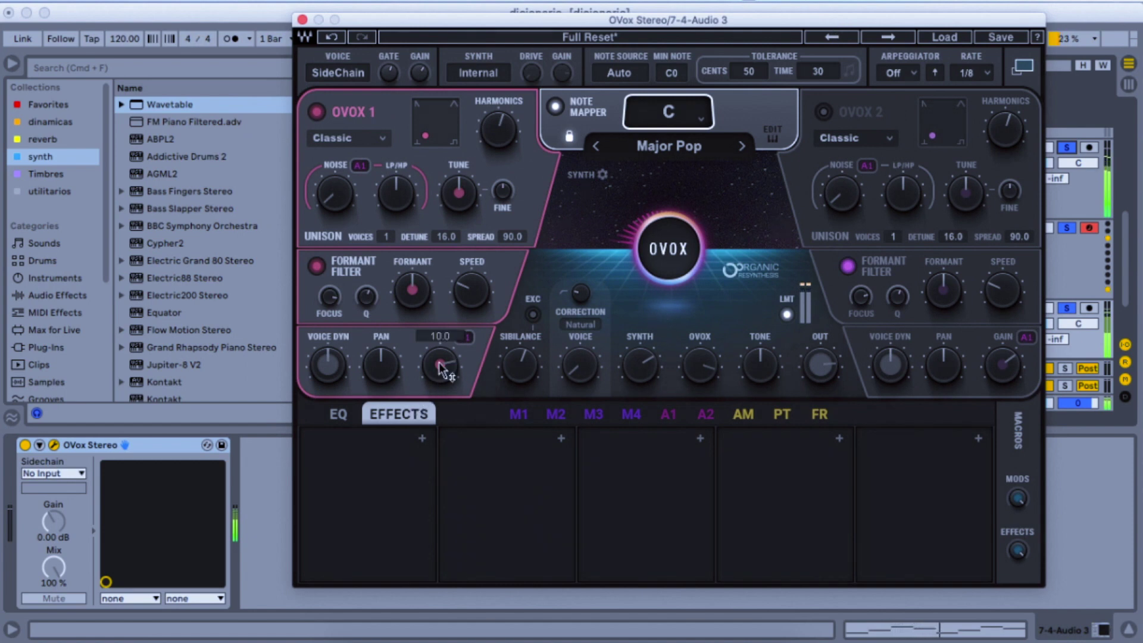
click(72, 473)
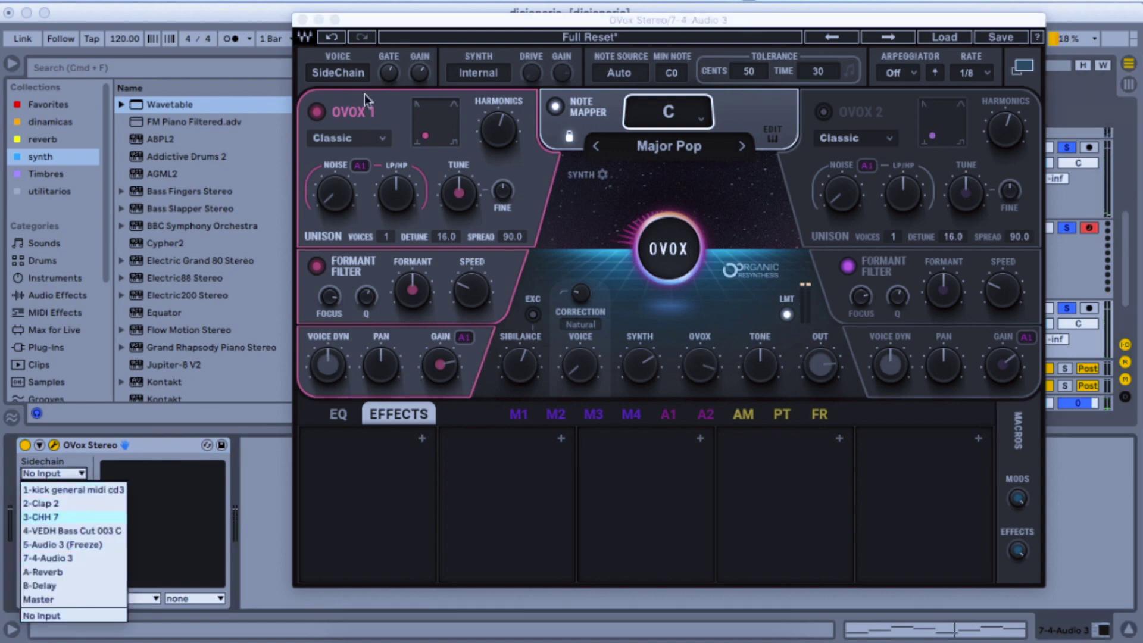
drag(446, 24, 384, 52)
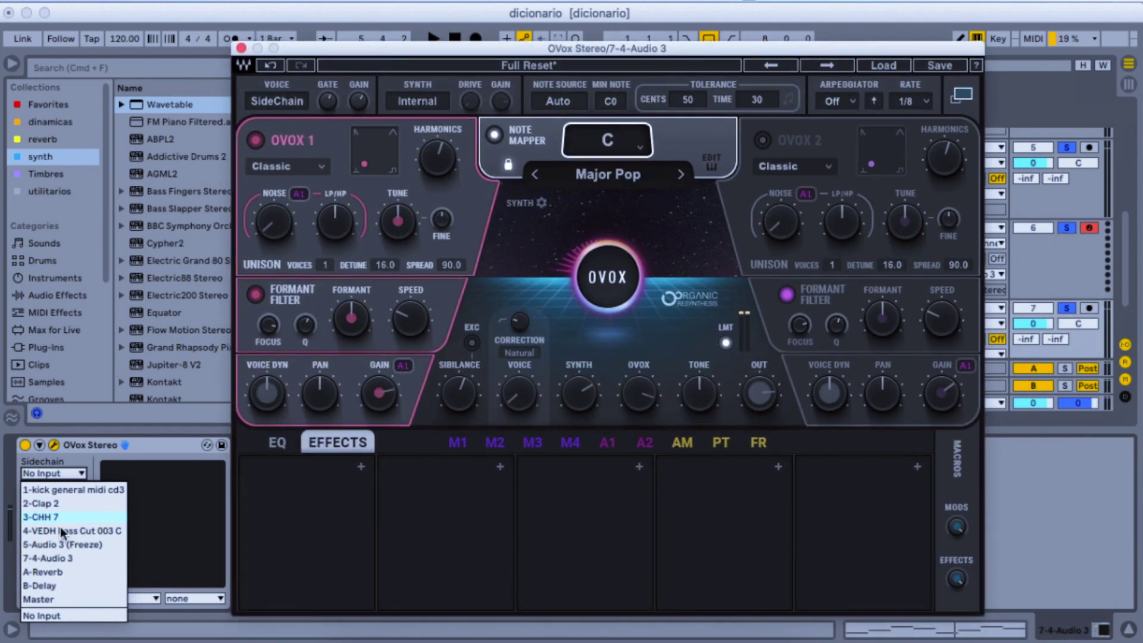
click(52, 544)
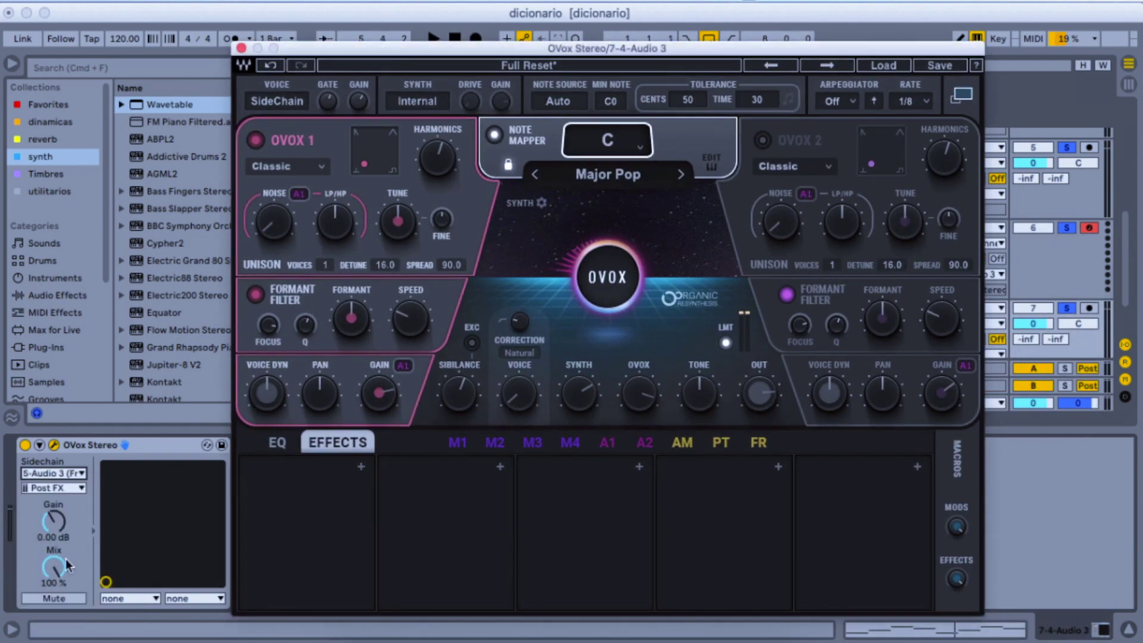
- Adjust the OVox level to about -2.0 while the song plays, and stop playback
key(space)
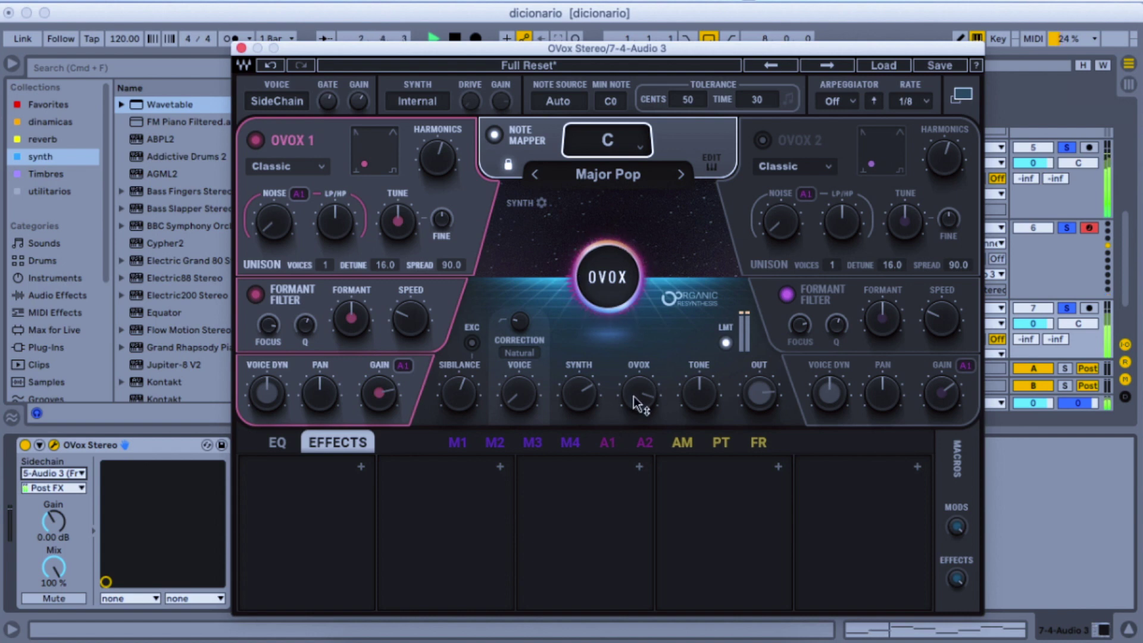
drag(637, 404, 637, 406)
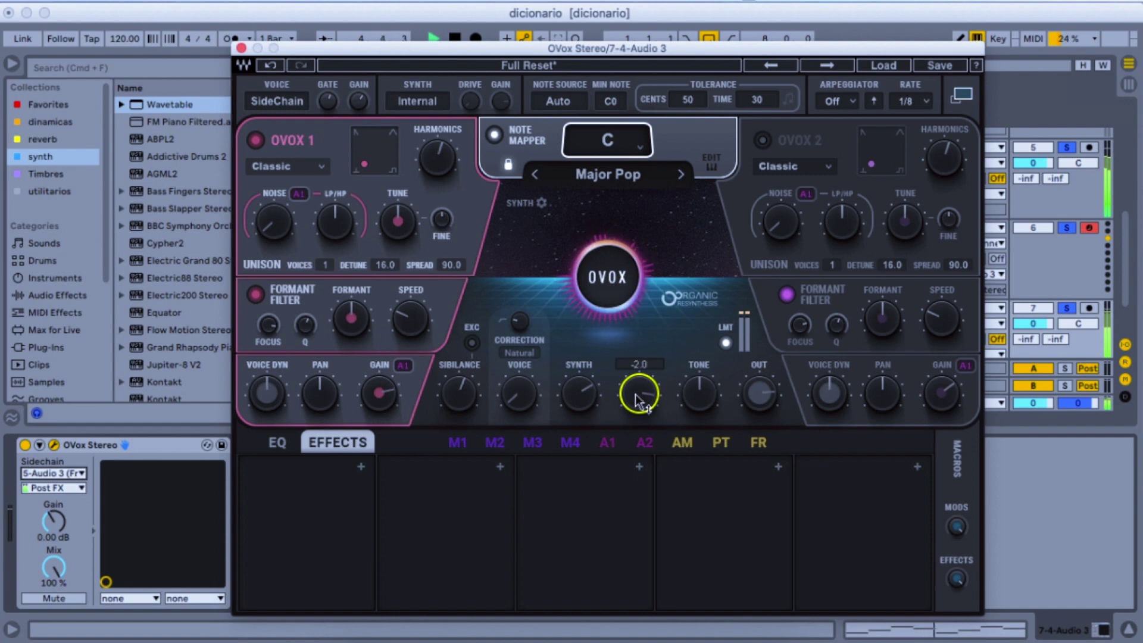
key(space)
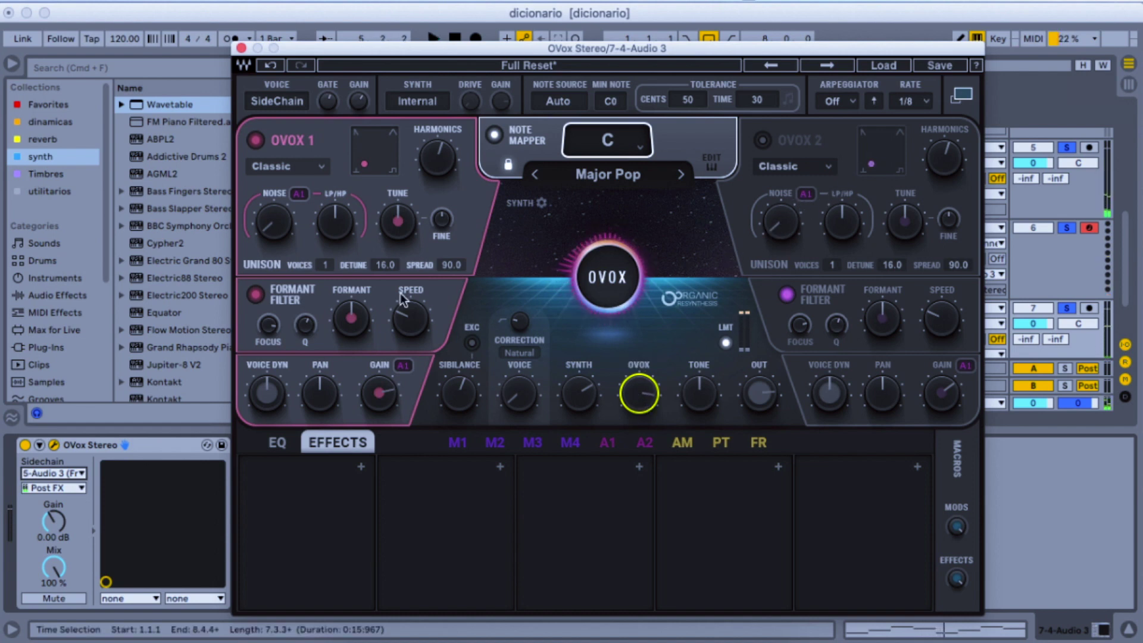
- Turn on OVox 2 and switch off OVox 1 during playback to hear the second voice alone
key(space)
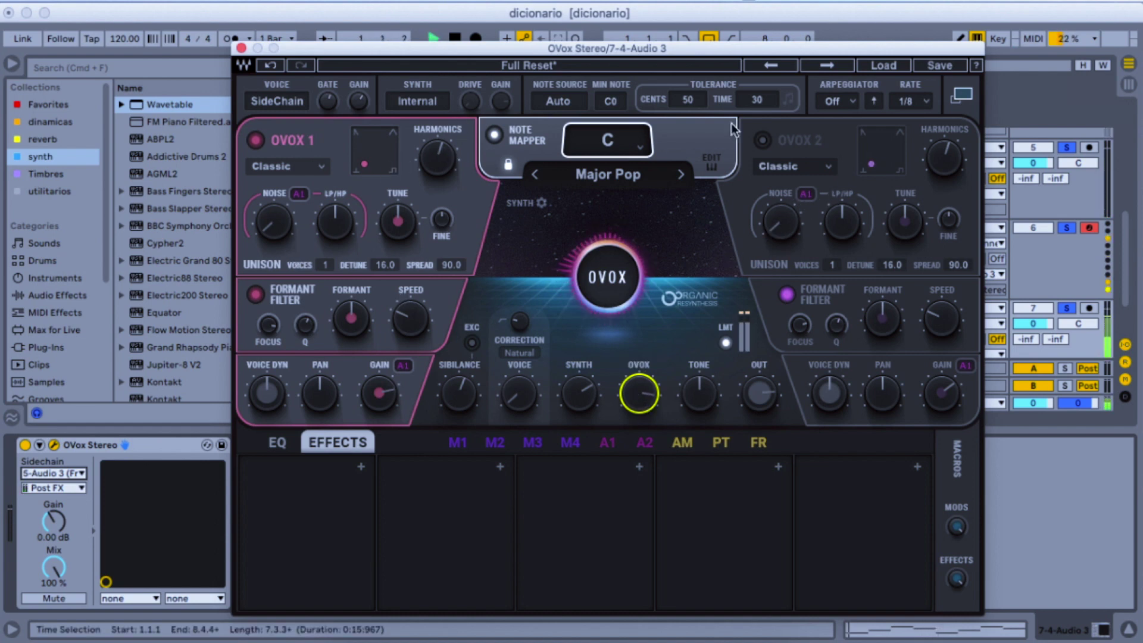
click(763, 141)
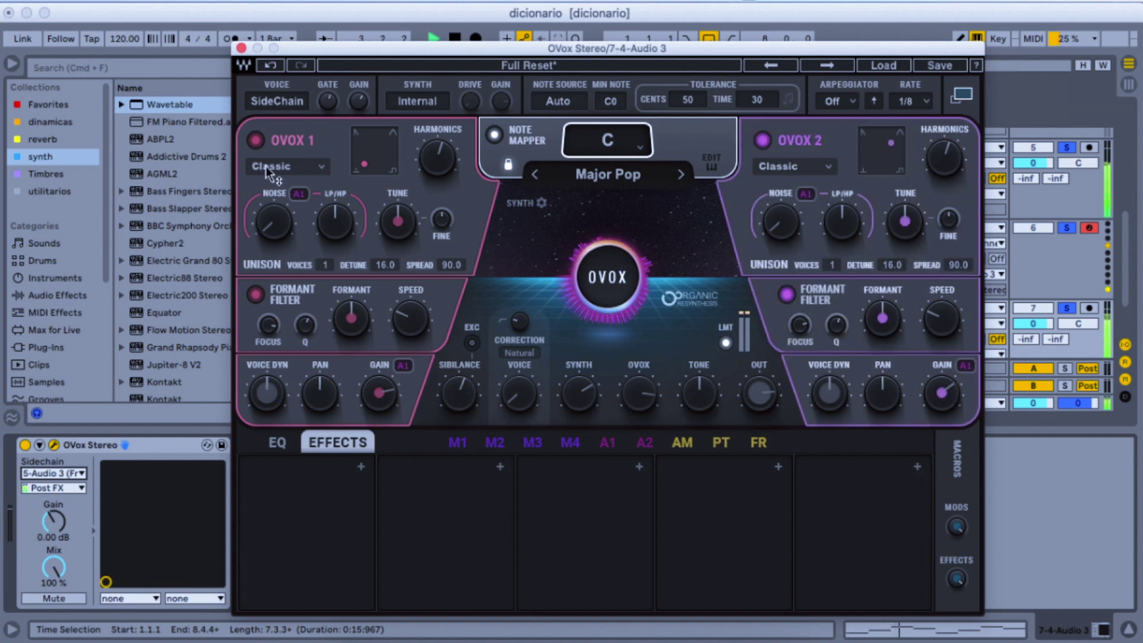
click(256, 141)
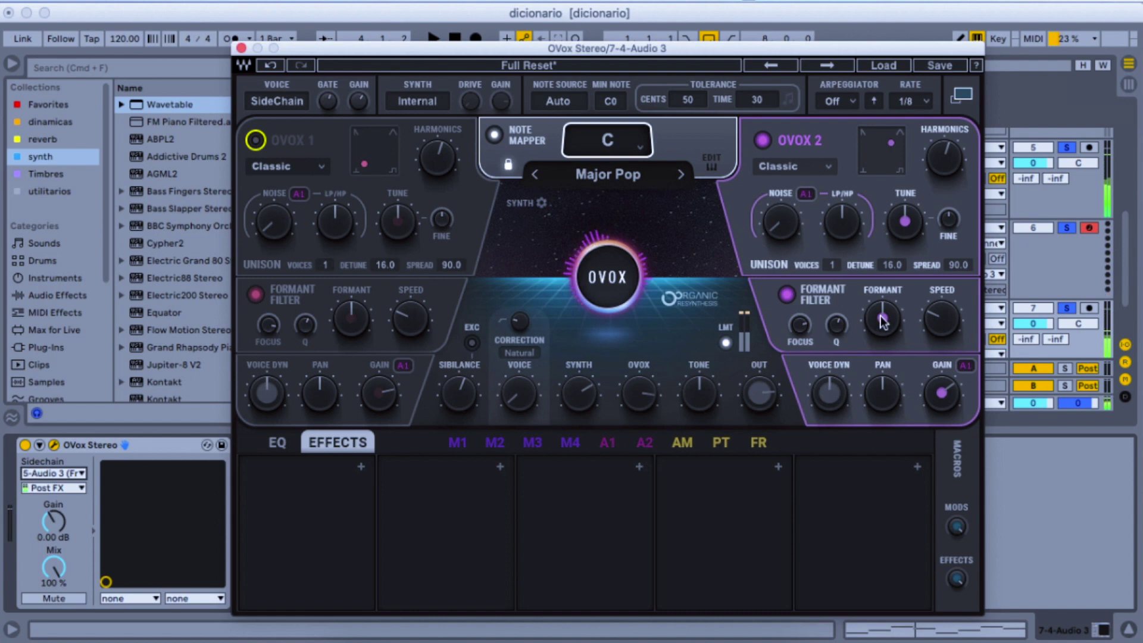
- Raise the formant of OVox 2 during playback and fine-tune its gain
key(space)
mouse_move(882, 321)
drag(885, 321, 885, 318)
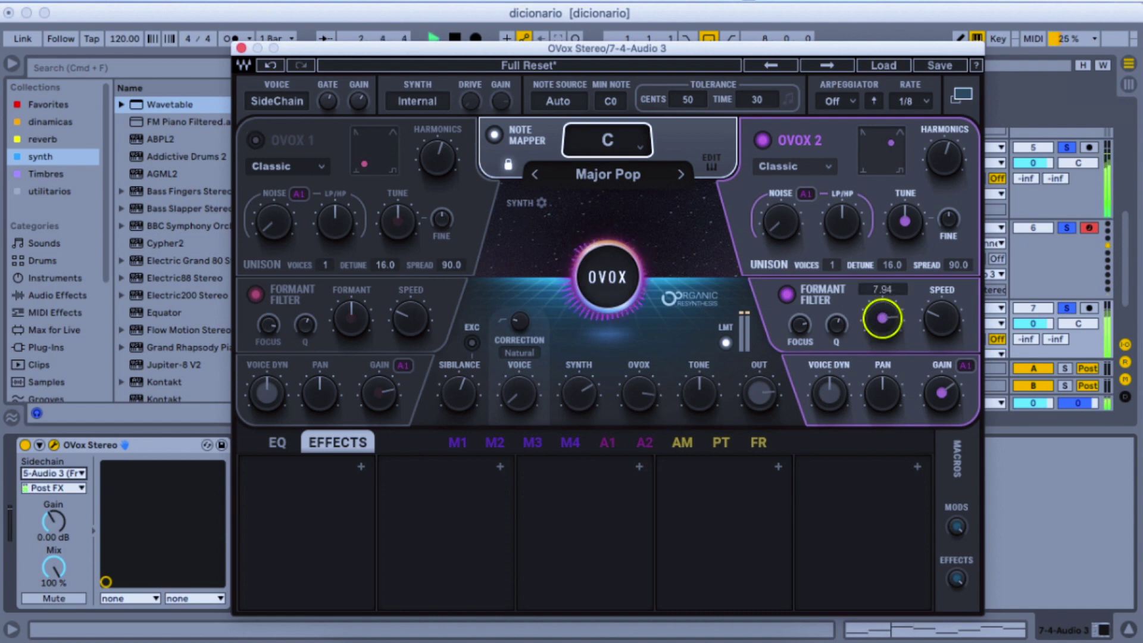
key(space)
key(space)
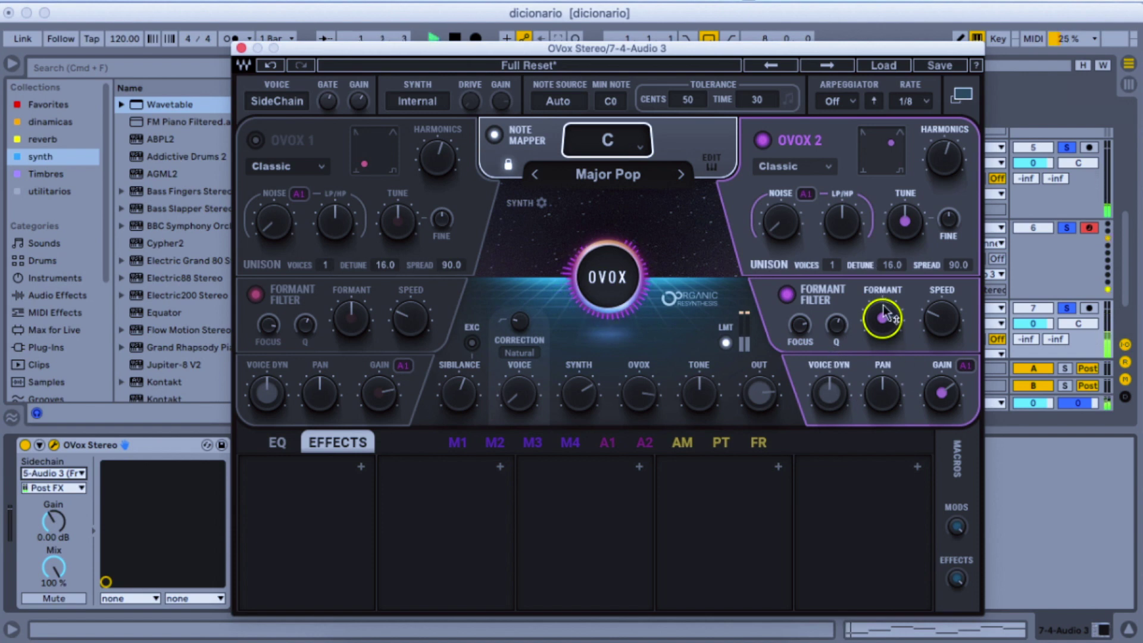
drag(882, 320, 882, 319)
drag(941, 392, 941, 390)
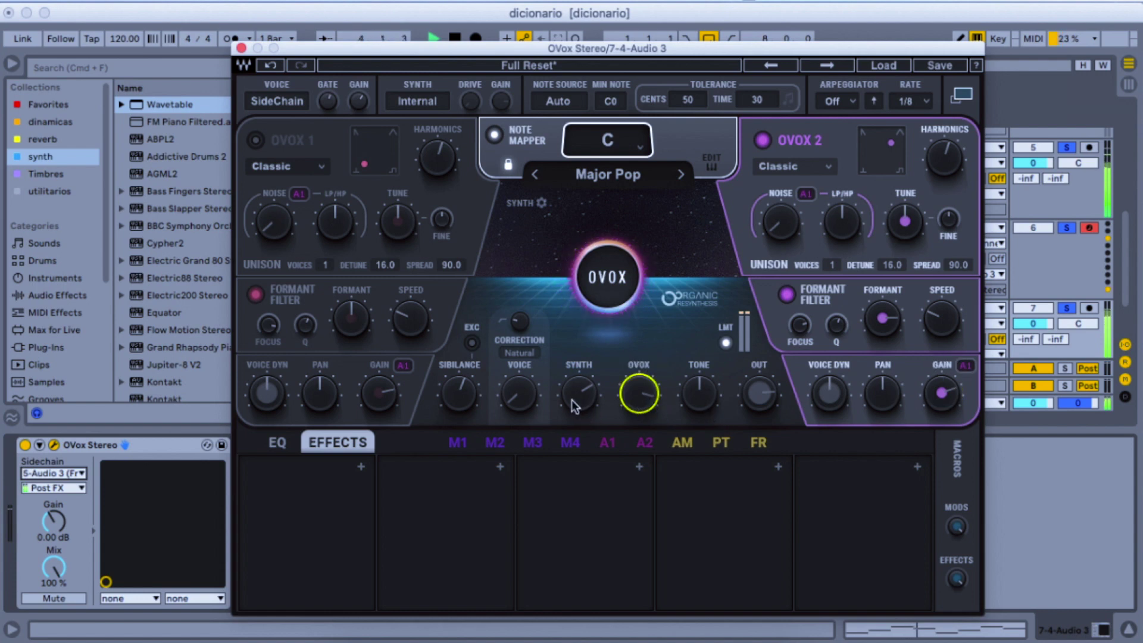
- Fine-tune the Synth level and lower track 5's volume to -5.2 dB
drag(576, 395, 577, 395)
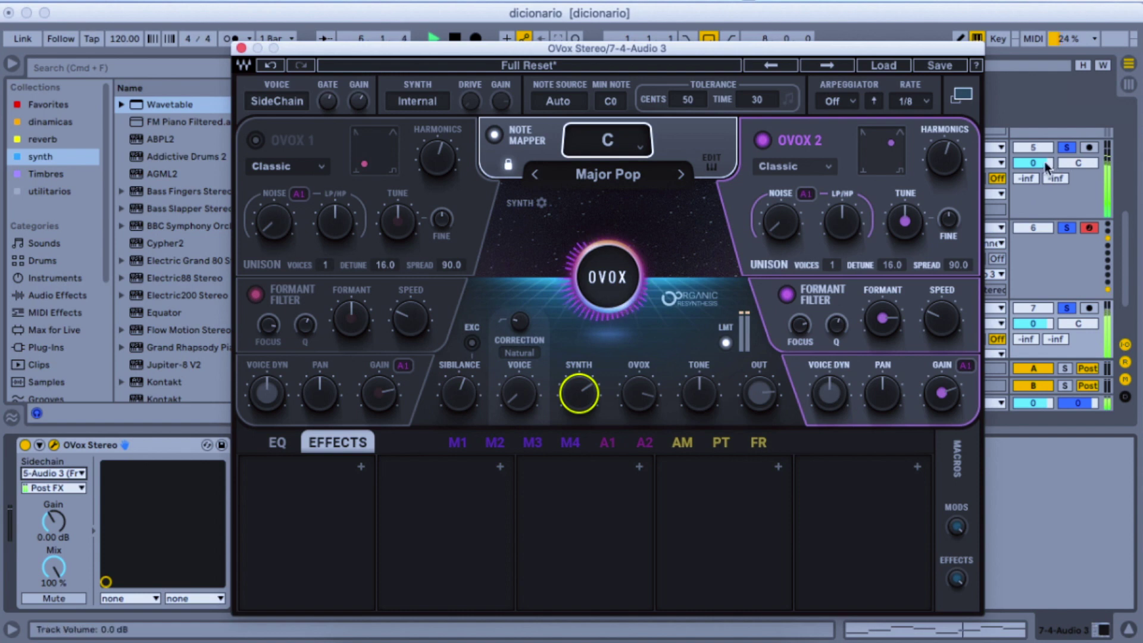
drag(1044, 162, 1044, 162)
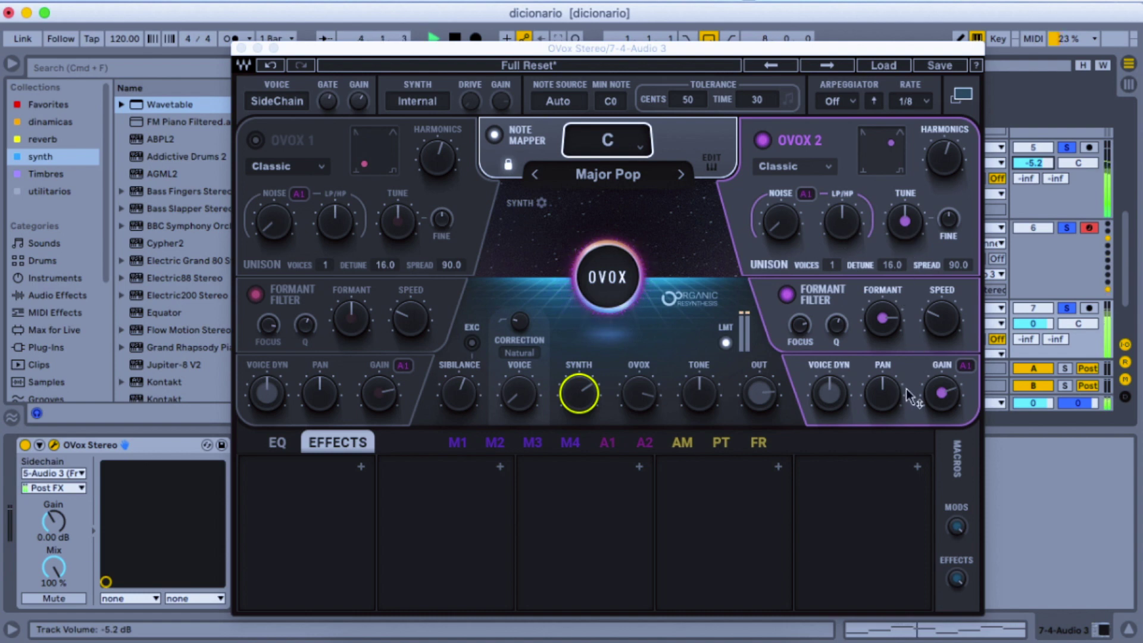
click(949, 219)
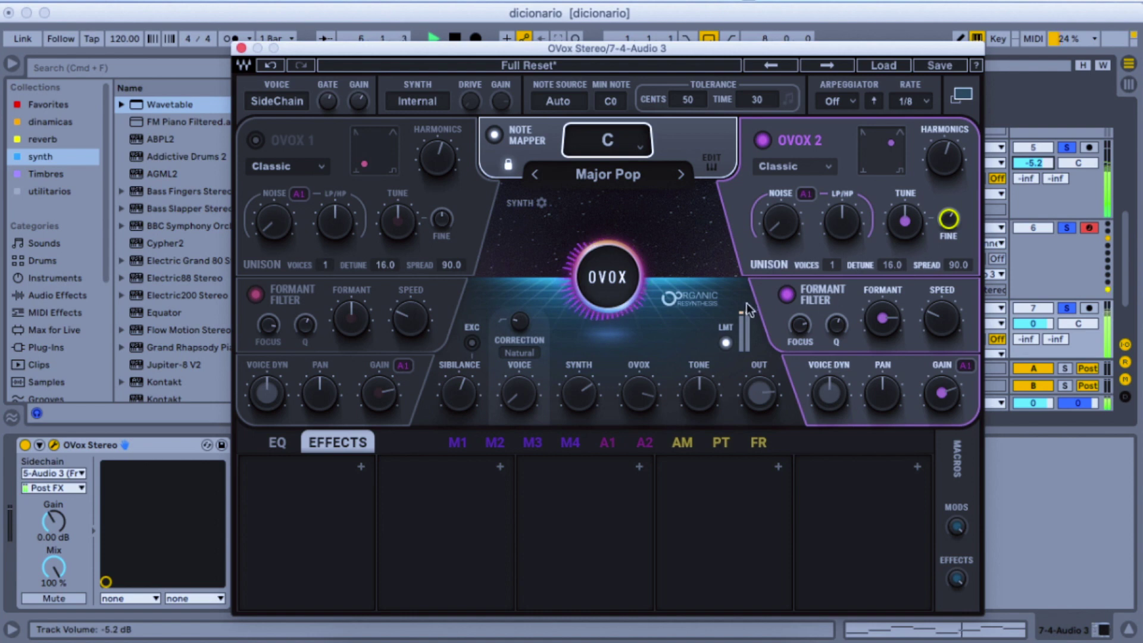
- Turn OVox 1 back on, lower its formant and reduce the overall tone, and stop playback
click(256, 141)
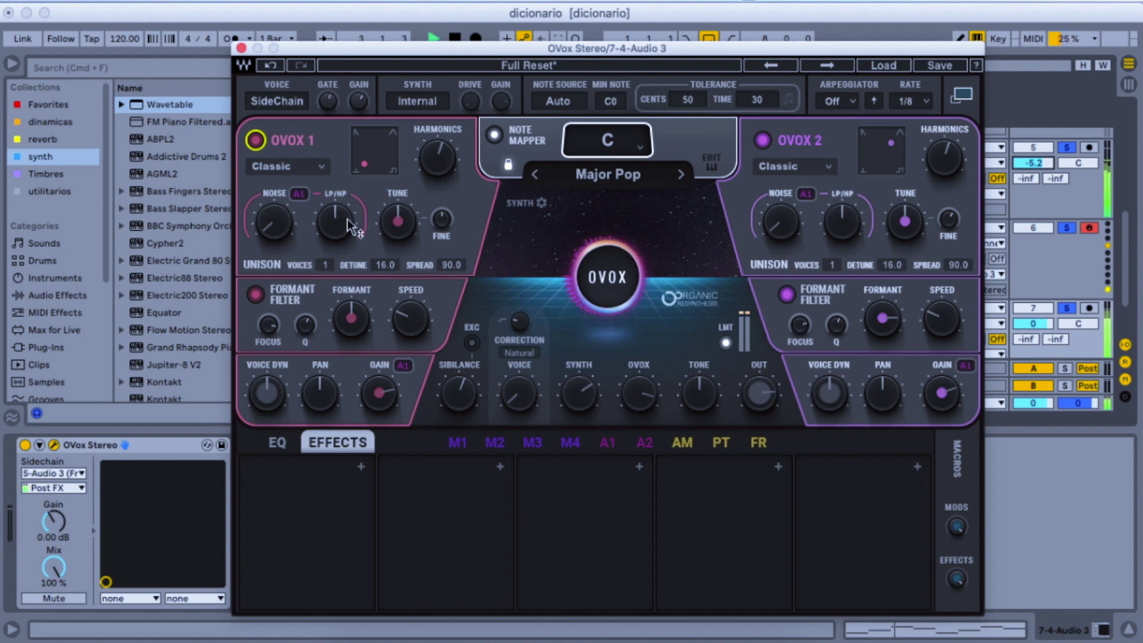
mouse_move(363, 336)
mouse_down()
mouse_move(363, 319)
mouse_move(363, 340)
mouse_up()
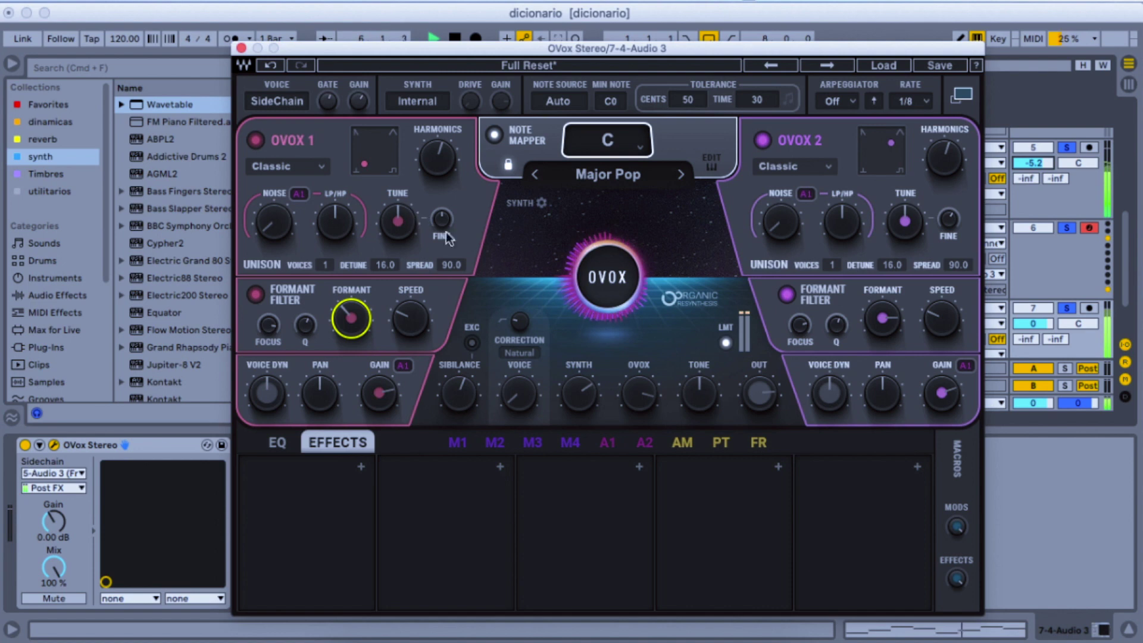
drag(698, 393, 700, 456)
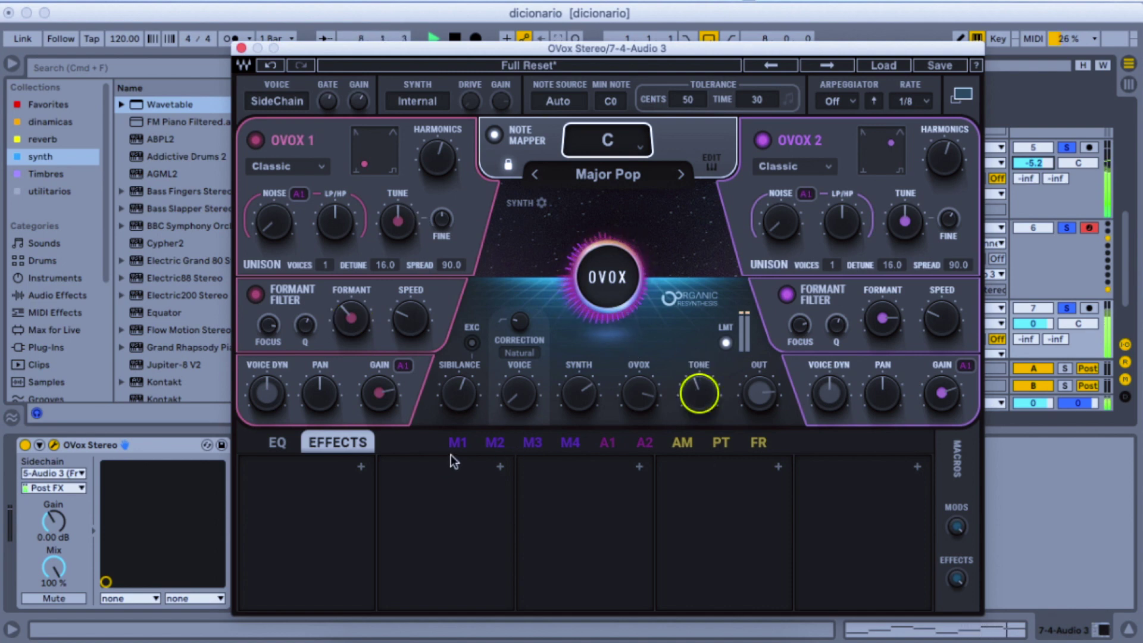
key(space)
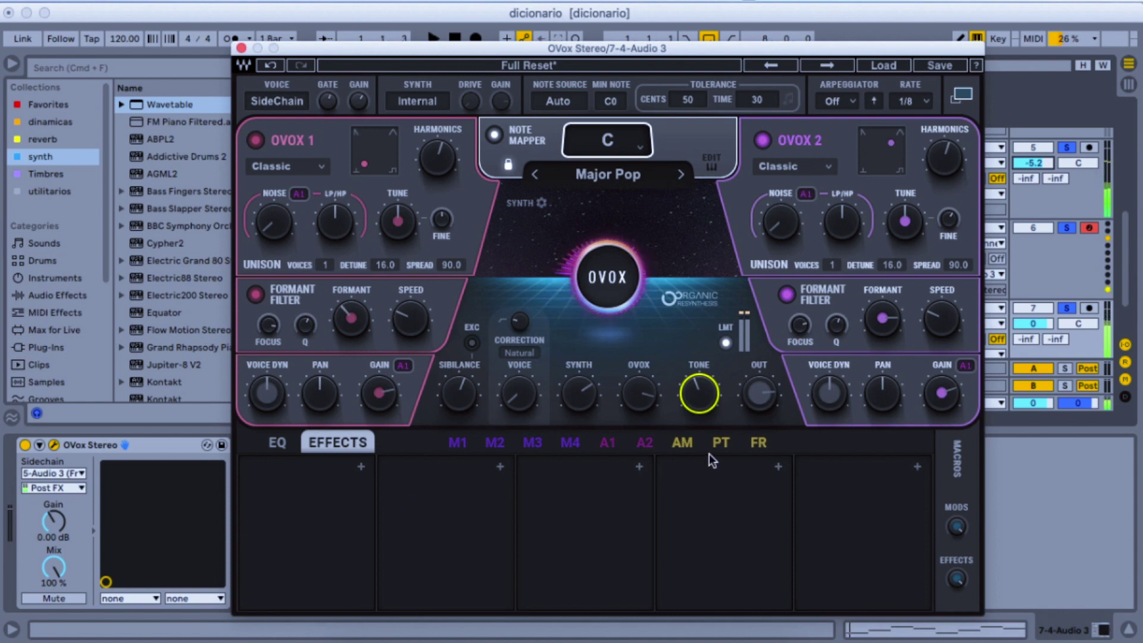
- Give the ADSR 1 envelope a slightly longer attack and a sustain lowered to about a third
click(607, 442)
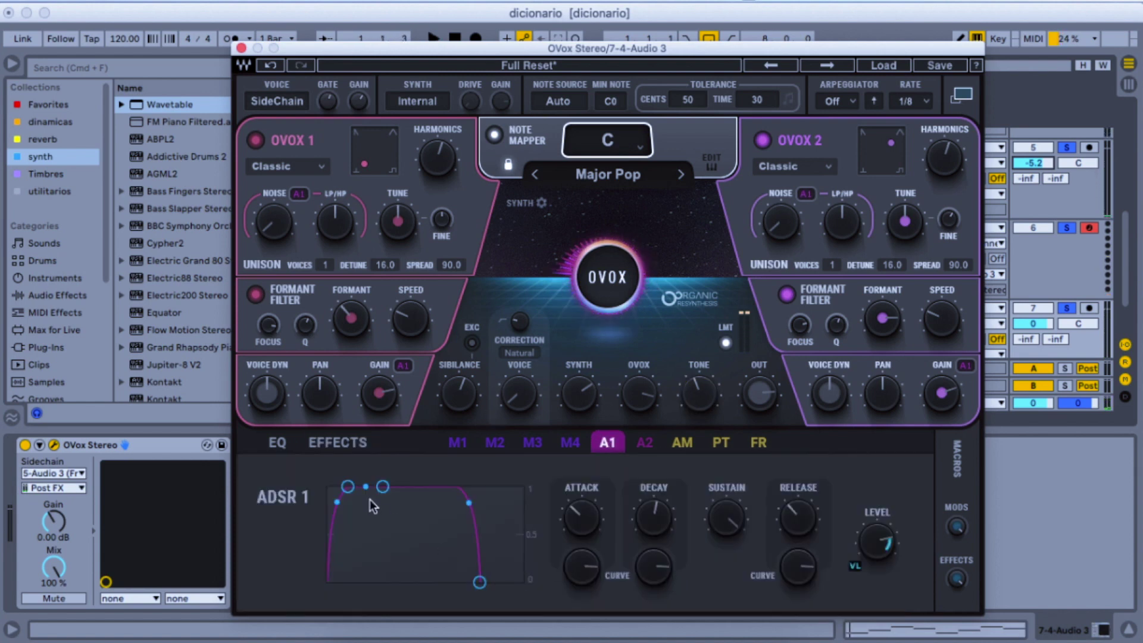
drag(383, 487, 389, 562)
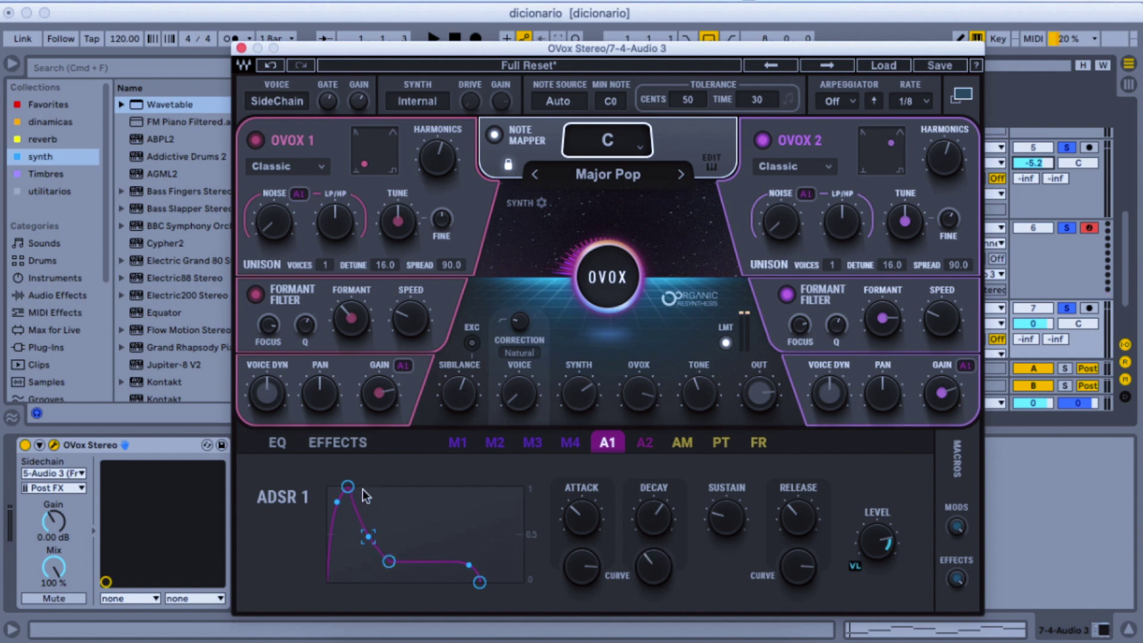
key(space)
drag(348, 486, 354, 486)
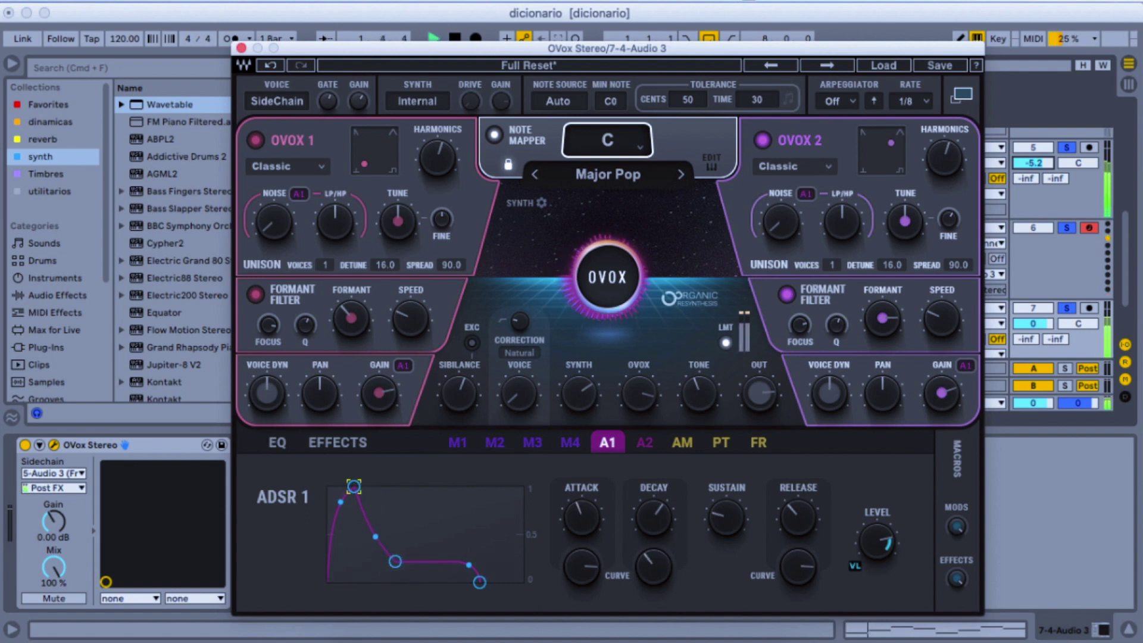
drag(395, 562, 397, 550)
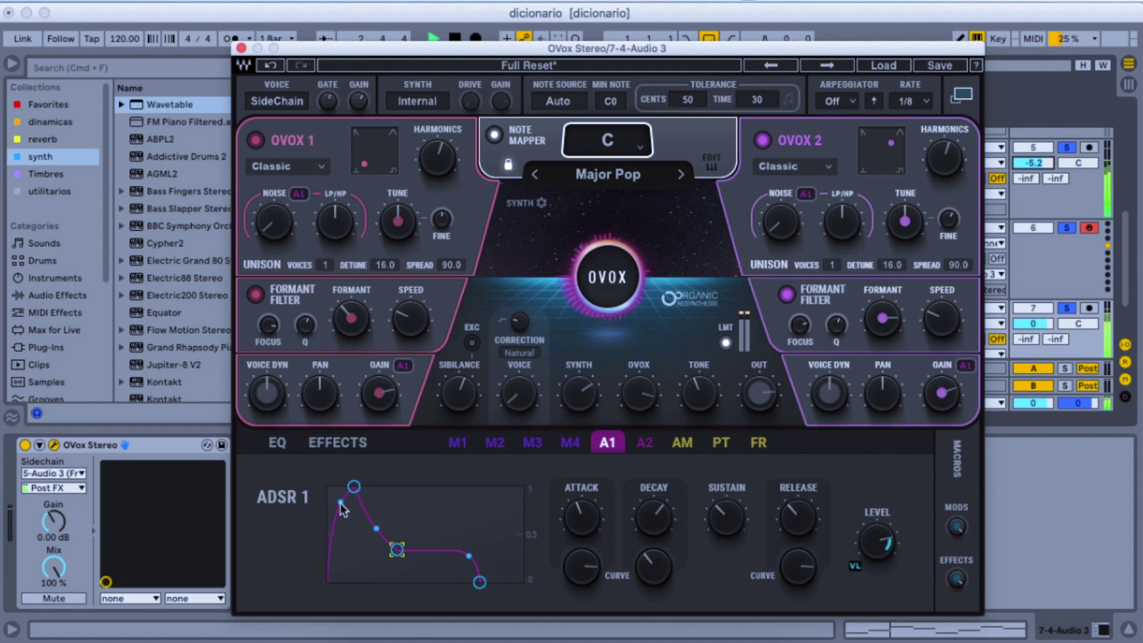
- Lengthen the ADSR 1 attack considerably and bend its curve to a slower start
drag(341, 503, 391, 486)
click(355, 486)
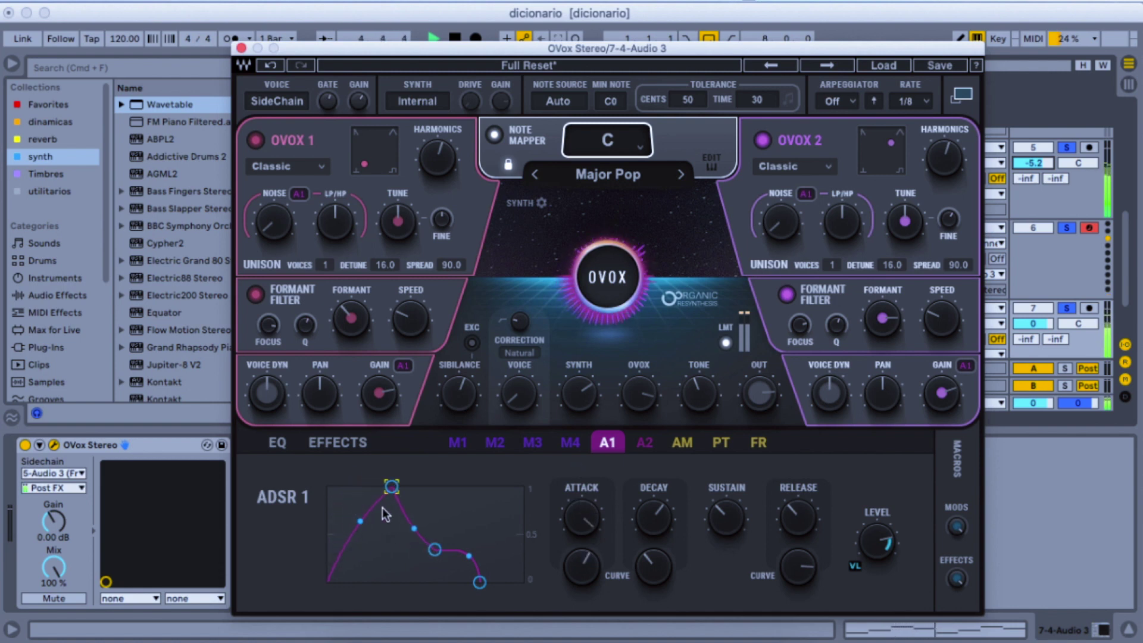
drag(360, 521, 360, 542)
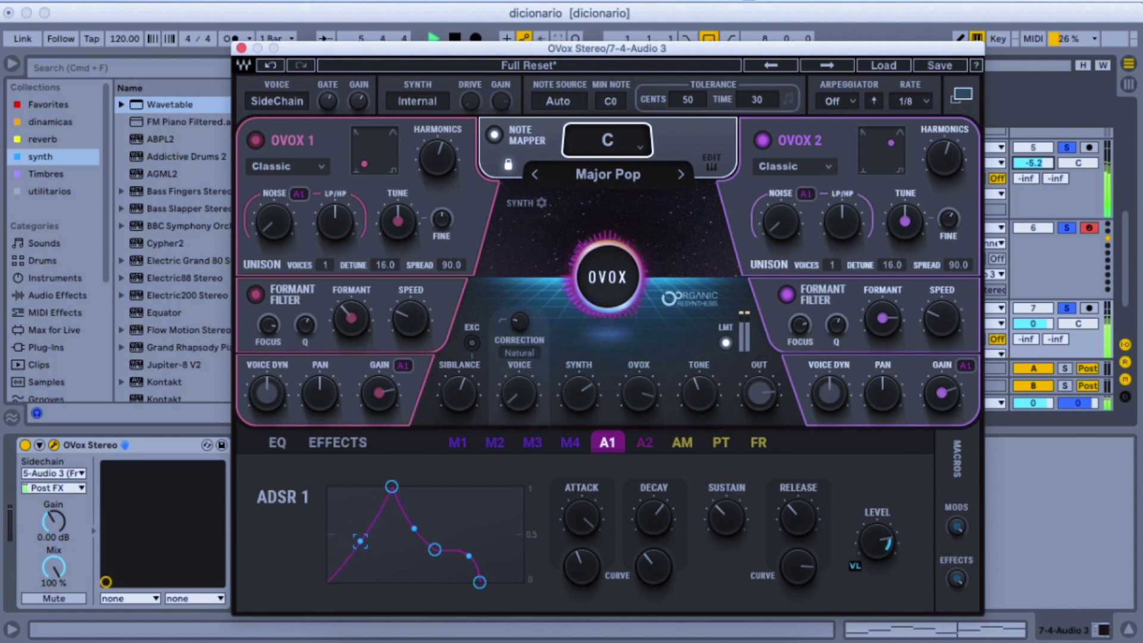
- Raise the ADSR 1 sustain to maximum with a longer decay, and lengthen the release with its curve at 0.8
drag(435, 549, 456, 487)
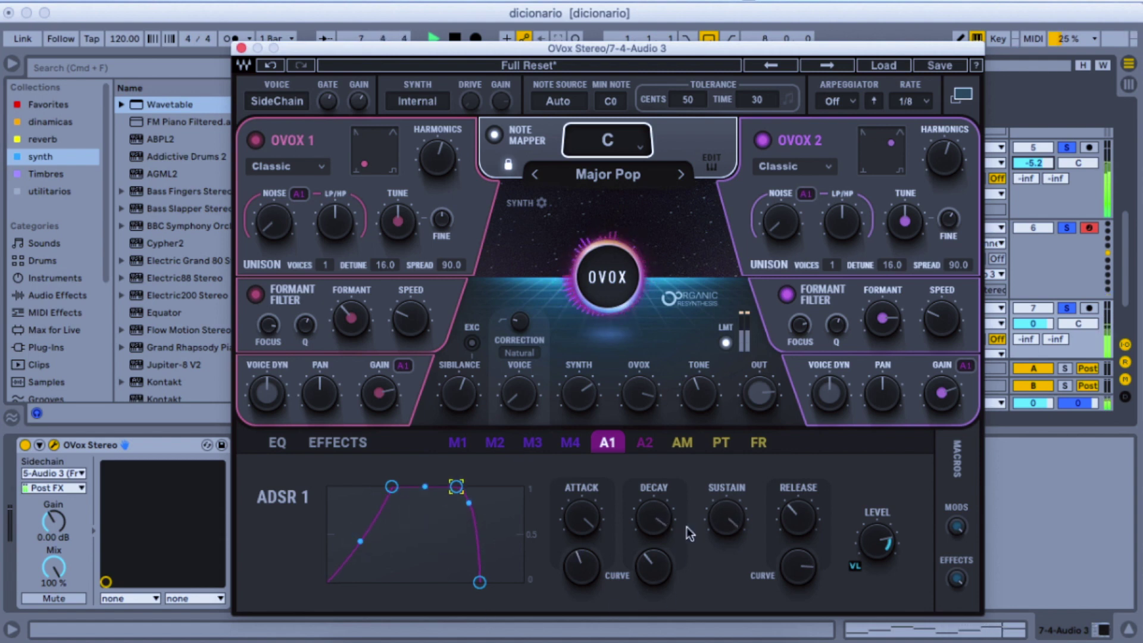
scroll(798, 518, up, 10)
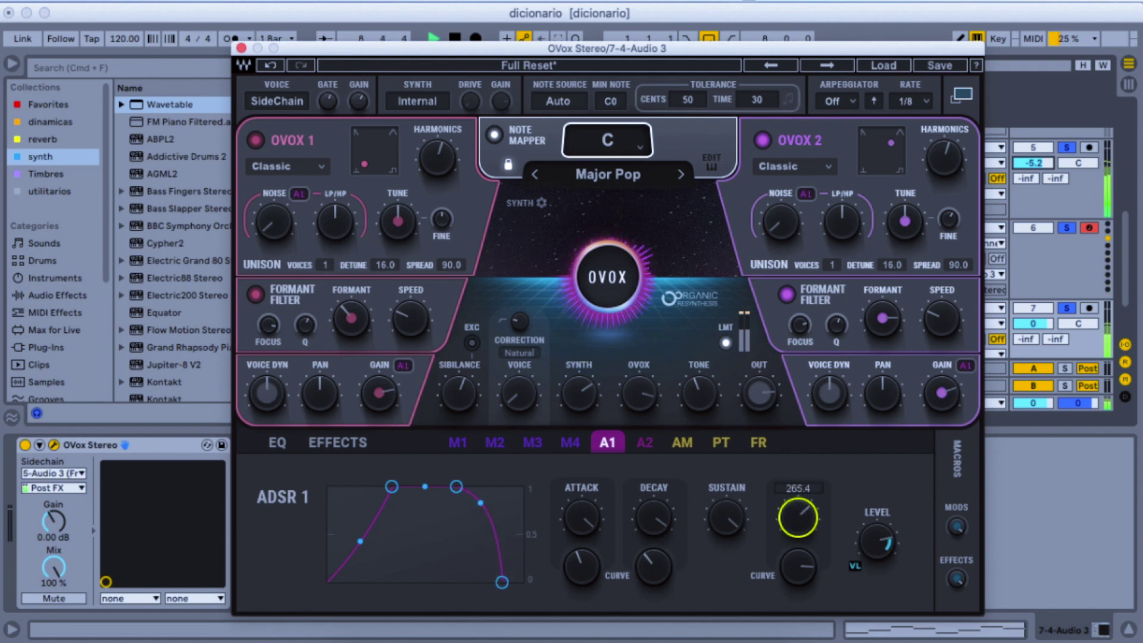
scroll(797, 583, down, 5)
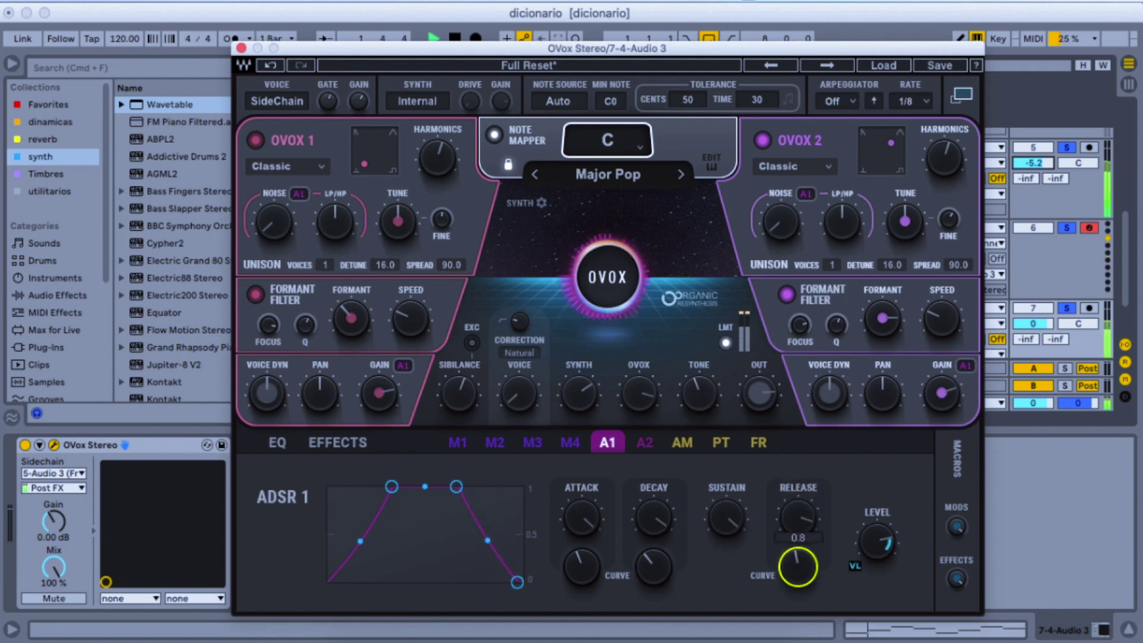
- Shorten the ADSR 1 attack, lower the sustain to about 0.75, and give it a shorter release with a steep initial drop
drag(392, 487, 367, 487)
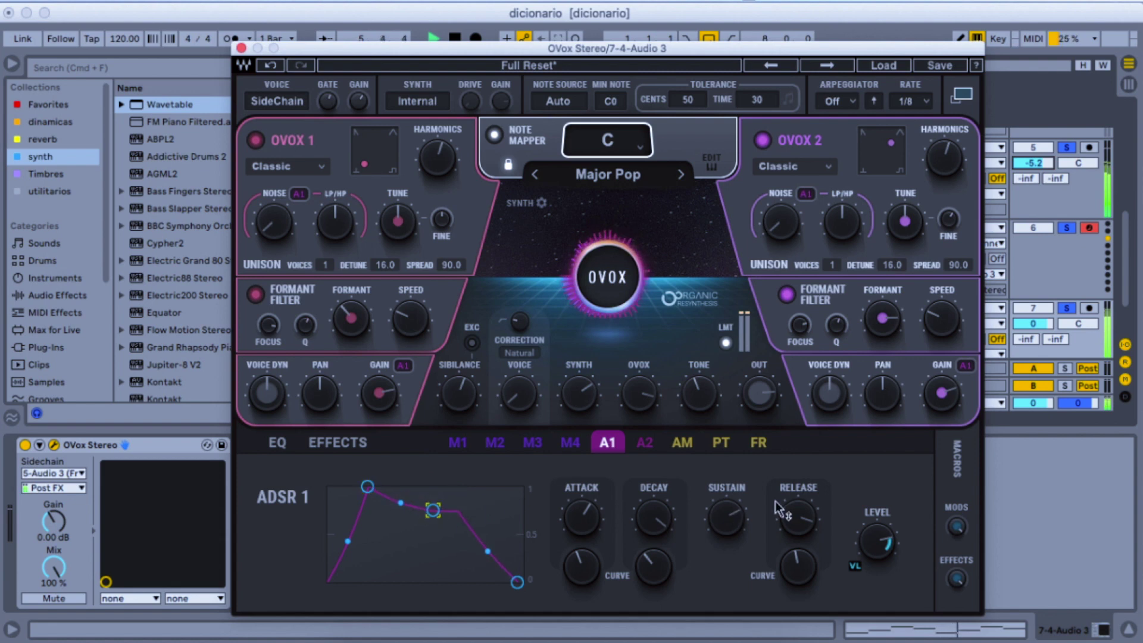
drag(775, 501, 775, 481)
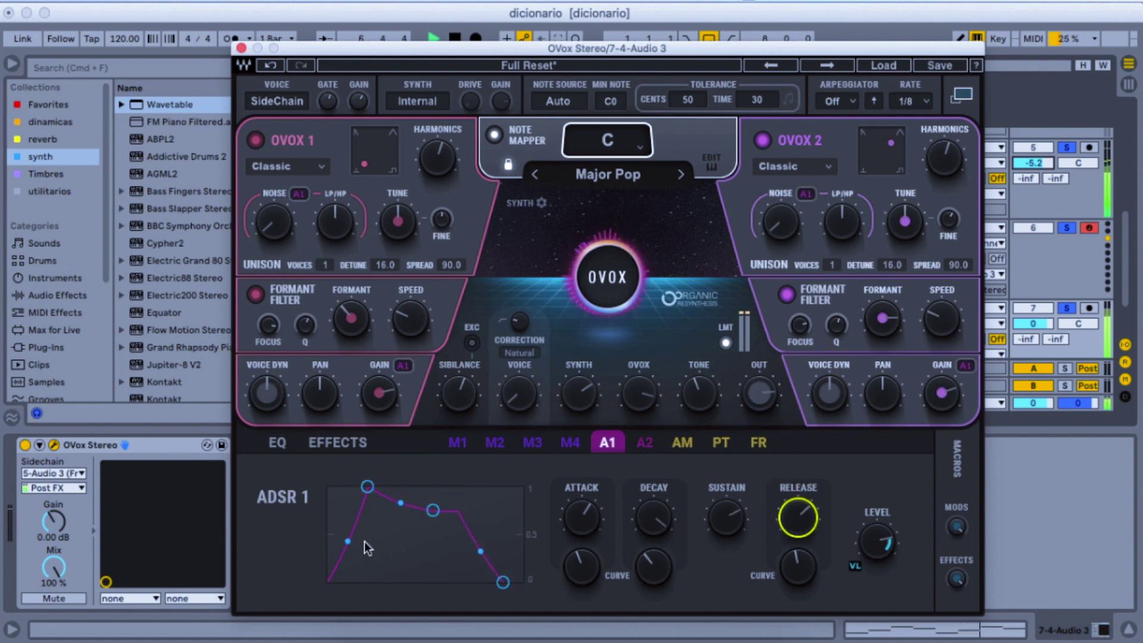
drag(480, 551, 480, 582)
click(503, 581)
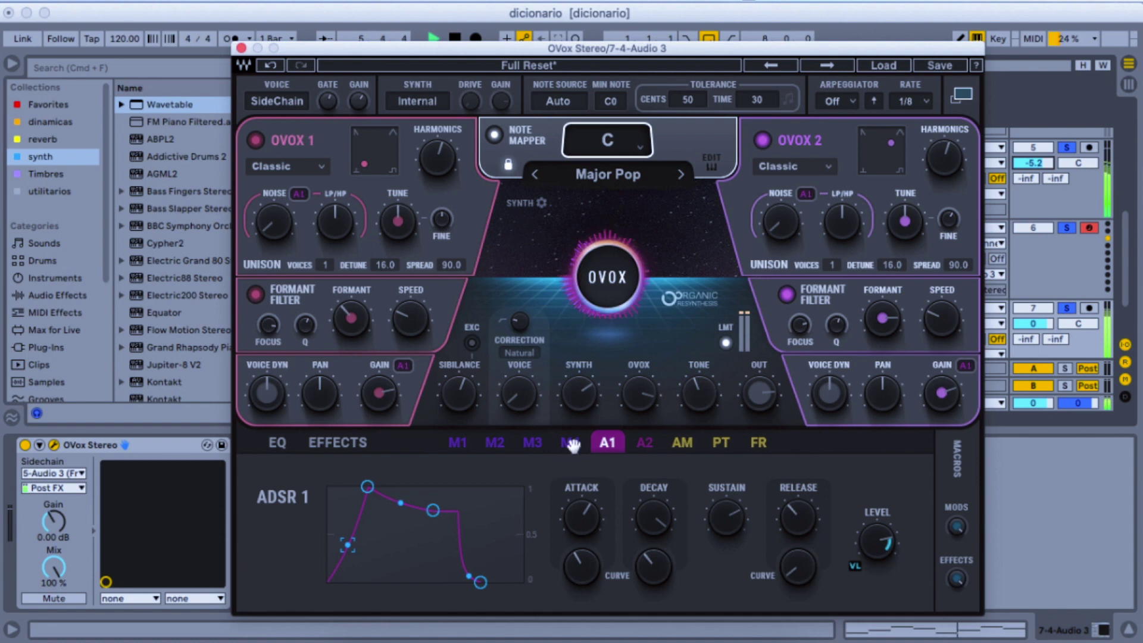
- Open MOD 1 and load a dense, noisy preset waveform for its LFO, with playback running
click(465, 441)
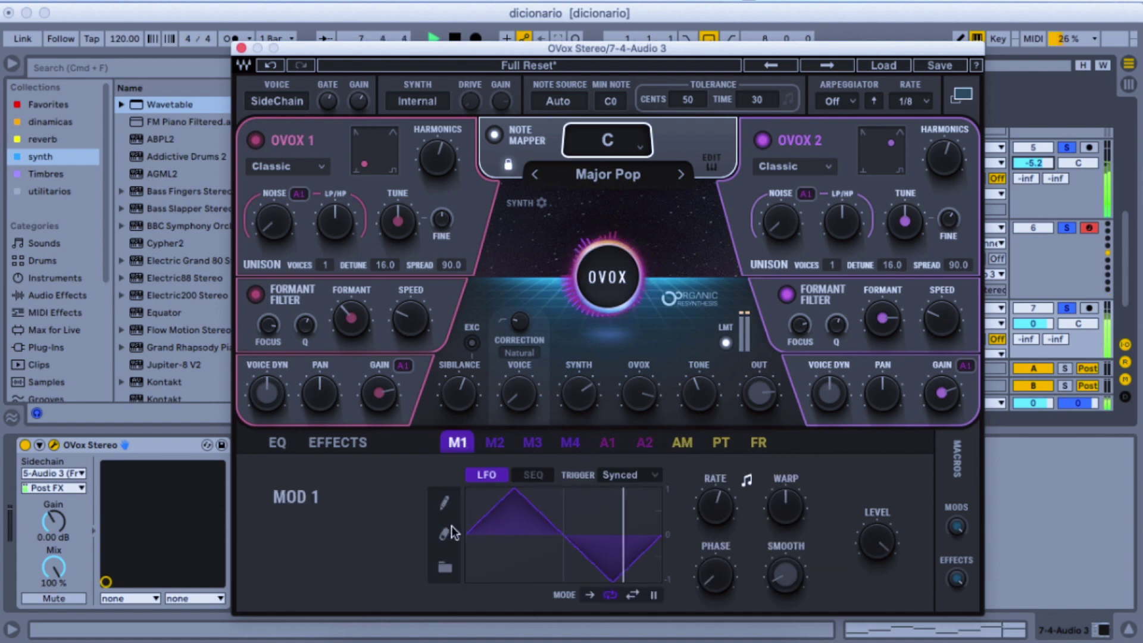
key(space)
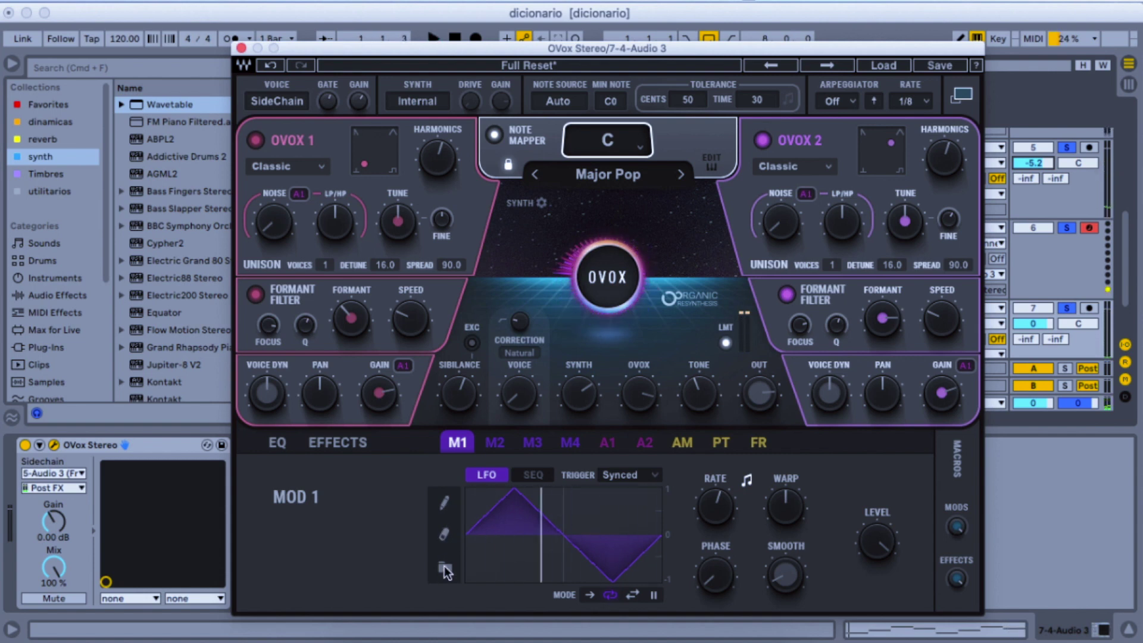
click(341, 531)
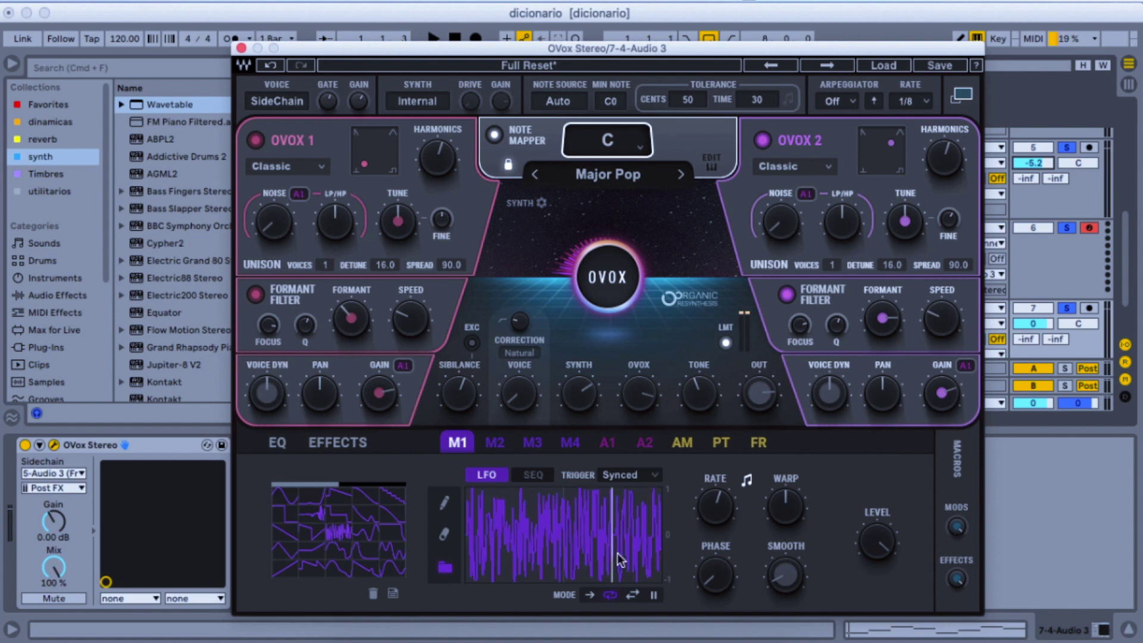
key(space)
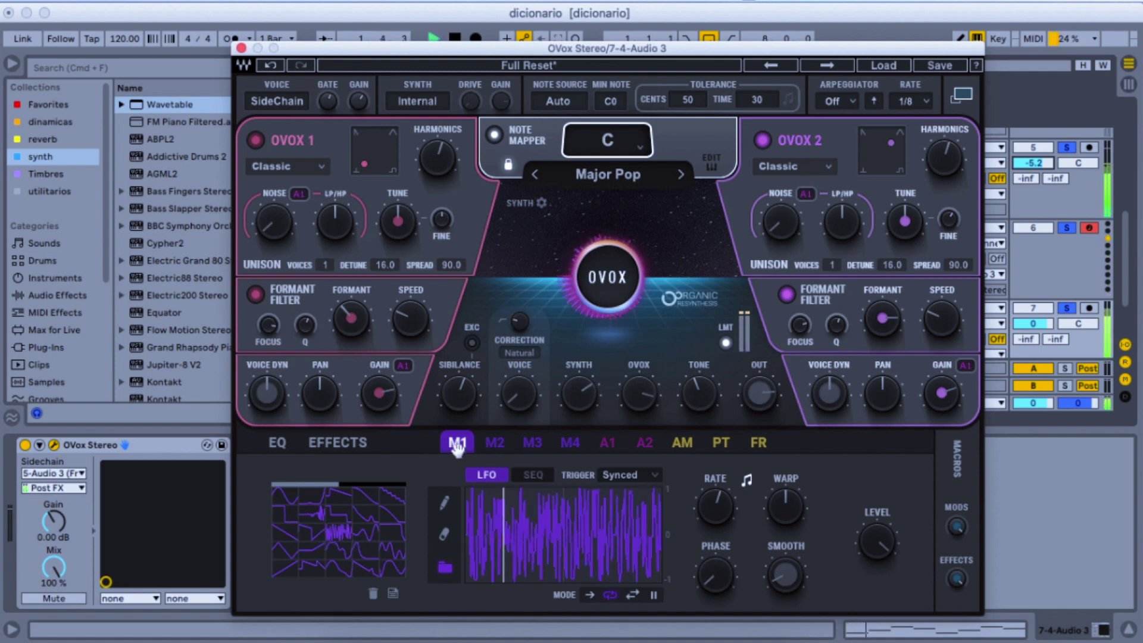
- Assign MOD 1 to the Tone knob, adjust its modulation depth and slow the LFO rate
drag(457, 442, 686, 414)
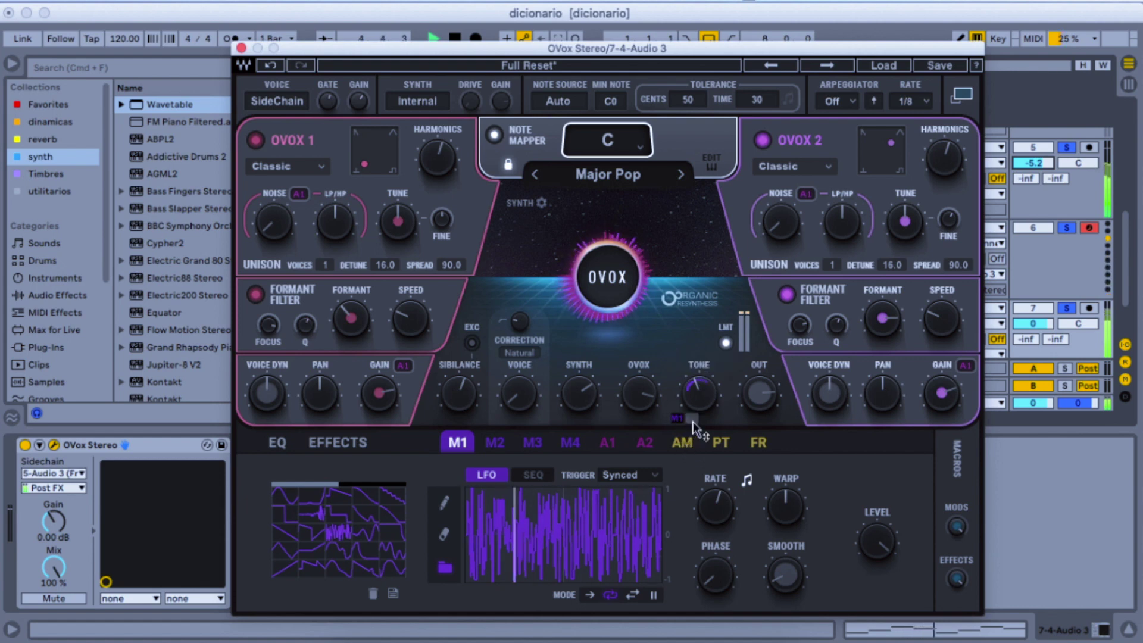
drag(693, 422, 702, 410)
drag(715, 503, 715, 522)
- Load the sine preset waveform into MOD 1, fine-tune its rate, and raise Tone to about centre
click(281, 498)
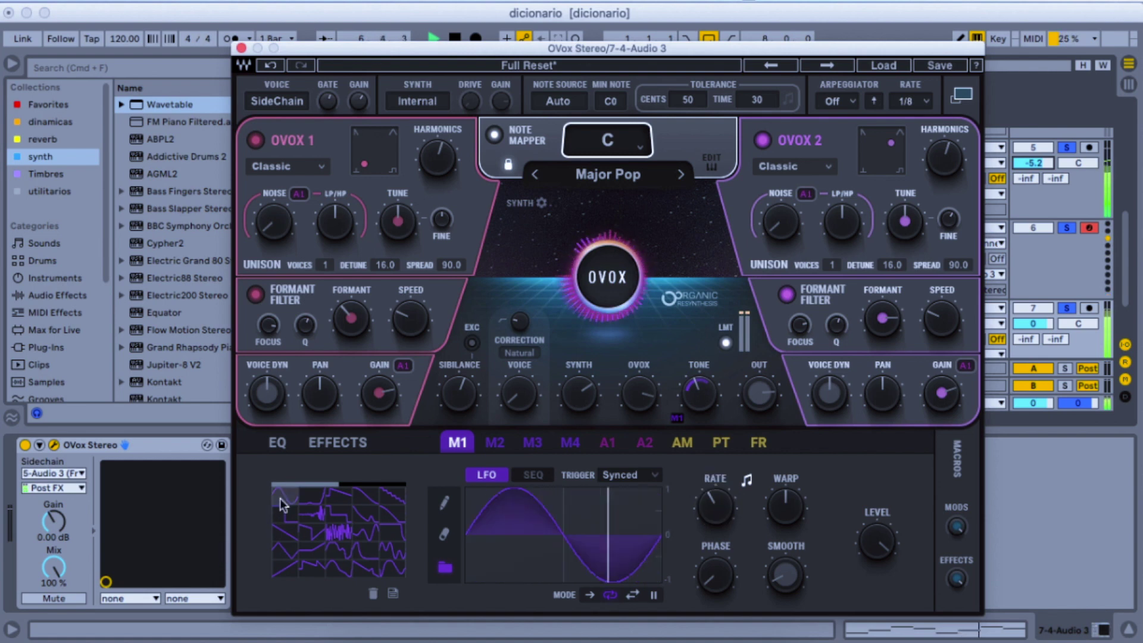
drag(721, 506, 721, 497)
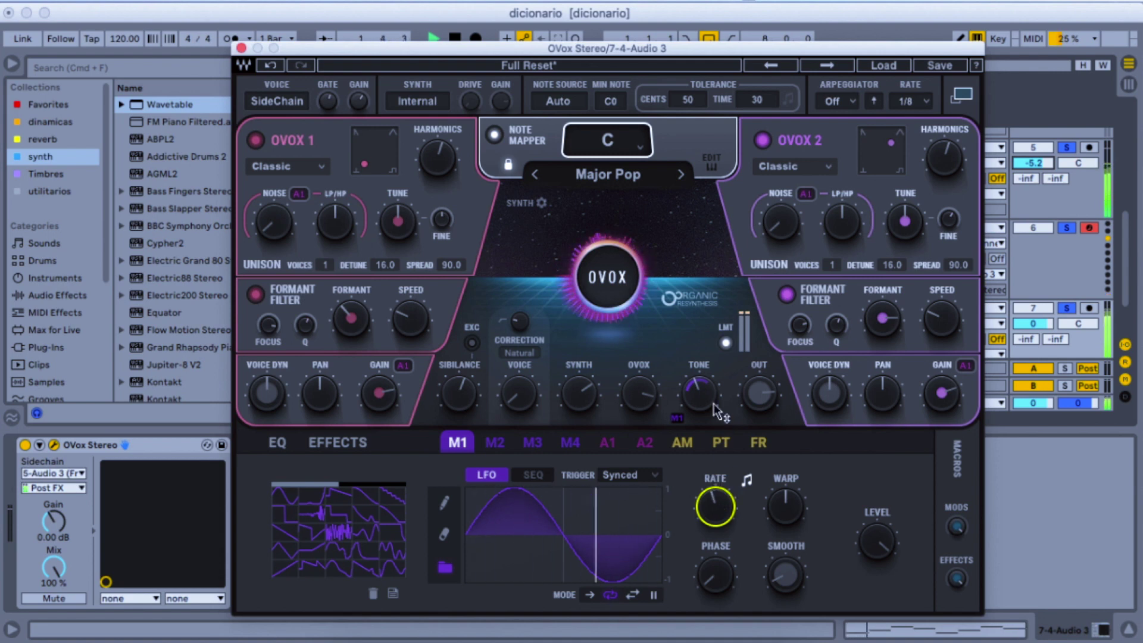
drag(698, 394, 699, 391)
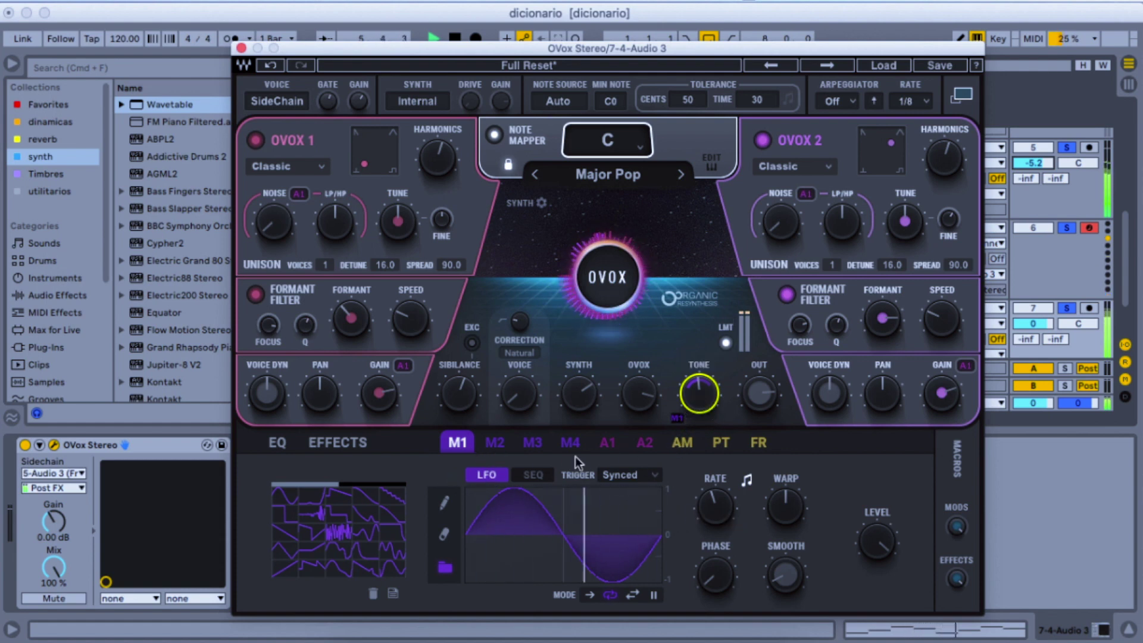
- Assign MOD 1 to the OVox 1 Formant knob and widen its modulation range
drag(457, 442, 355, 317)
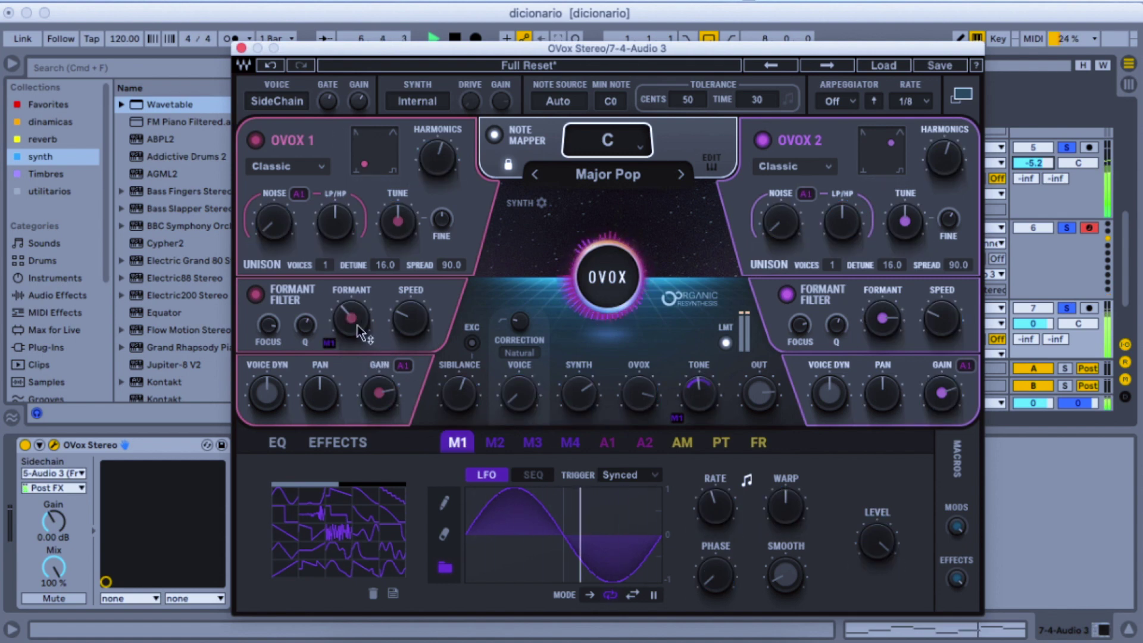
mouse_move(331, 343)
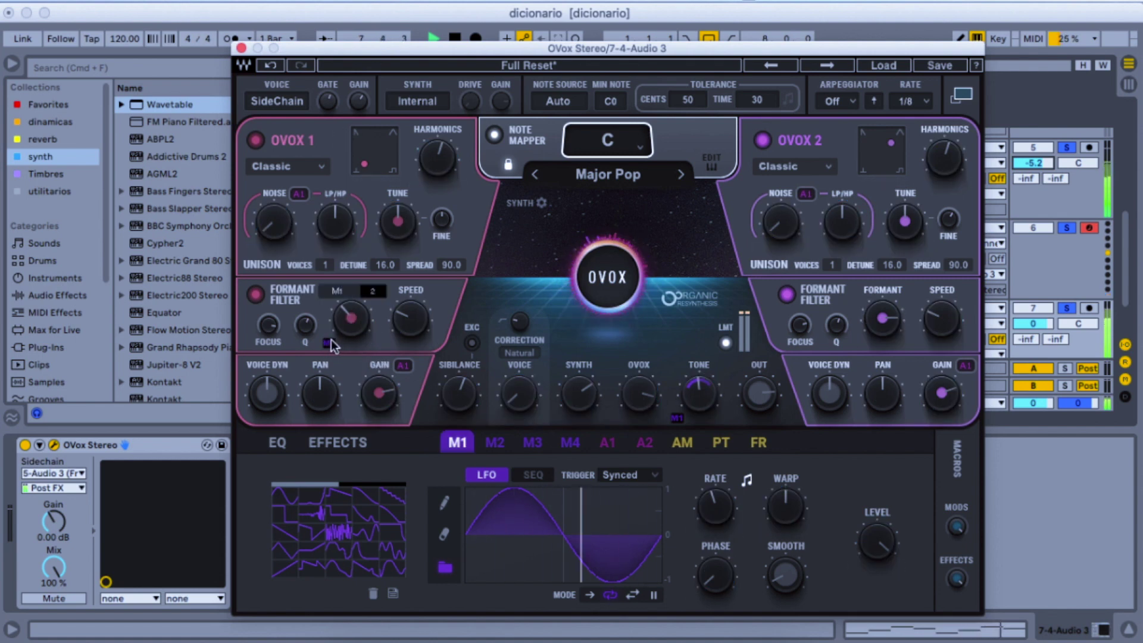
drag(330, 343, 338, 402)
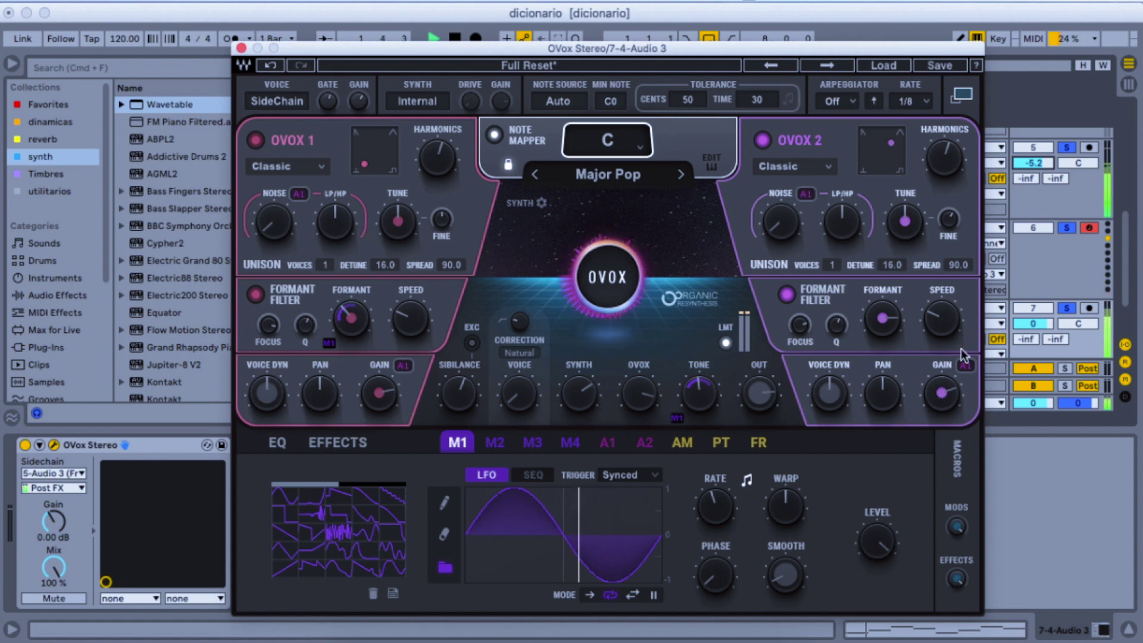
- Assign MOD 1 to the OVox 2 Formant knob and widen its modulation range
drag(457, 443, 874, 300)
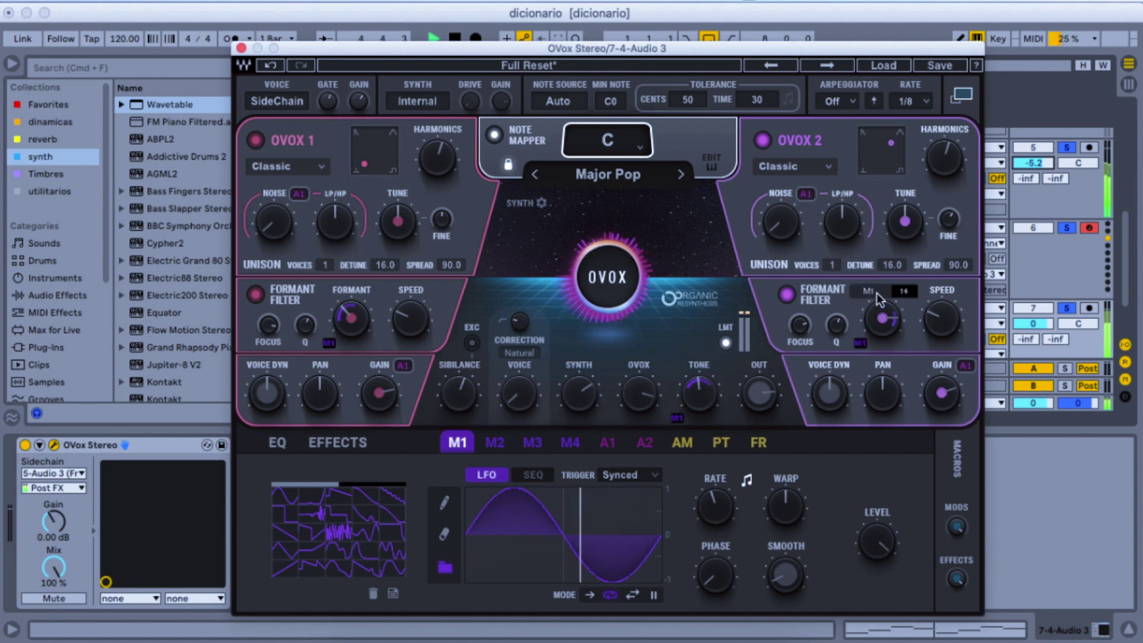
click(886, 316)
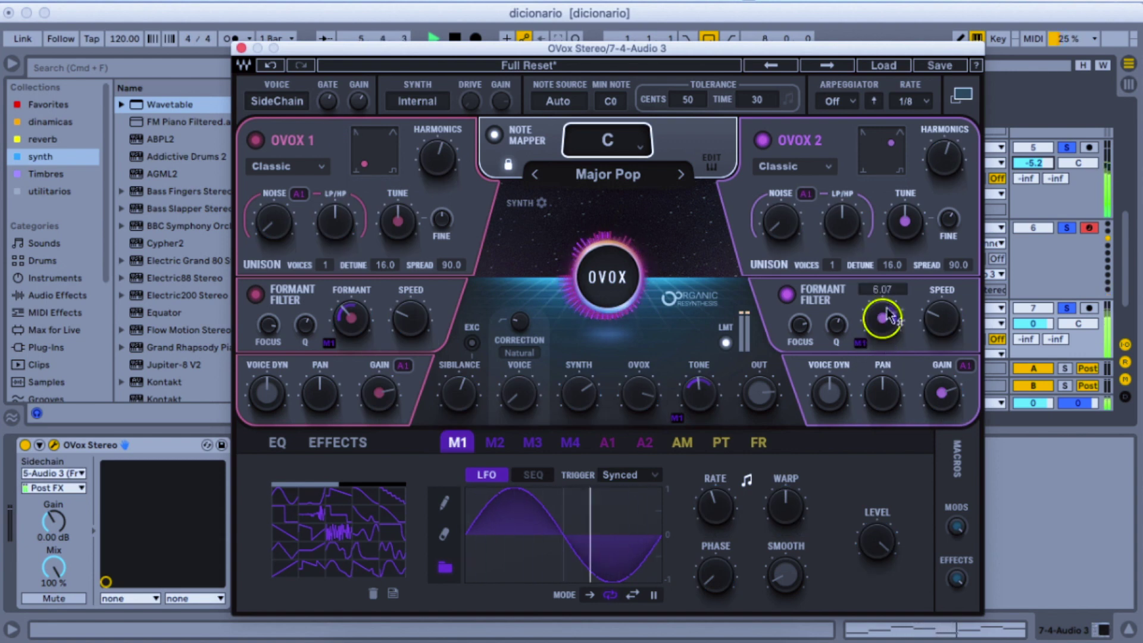
drag(887, 316, 868, 293)
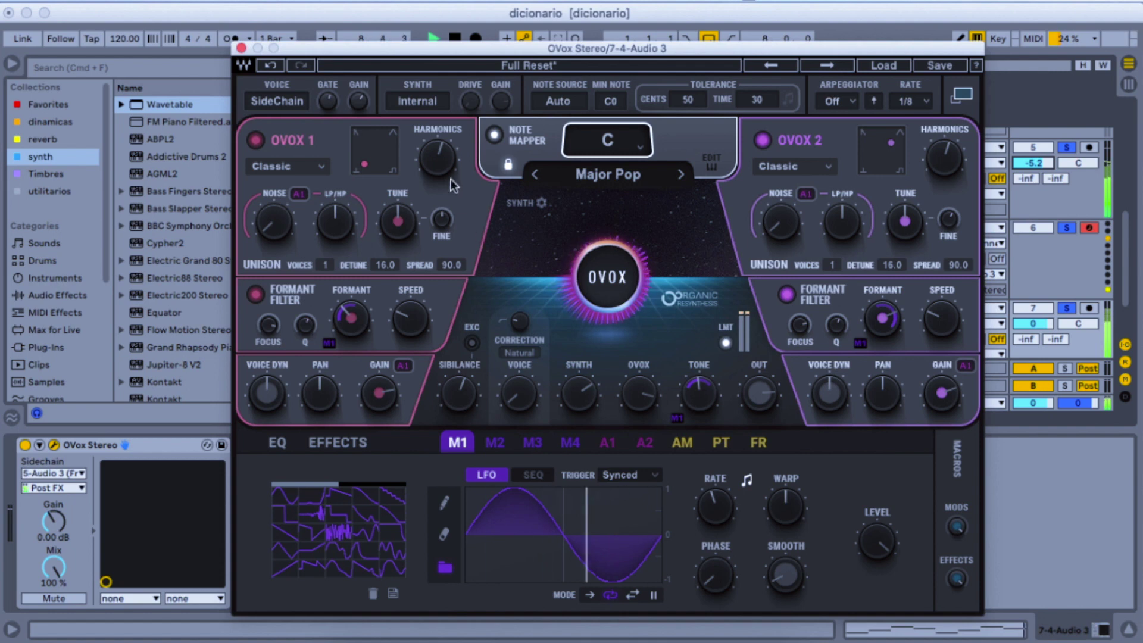
- Lower the OVox 1 Harmonics to about 11 and raise Tone to about 3.5
click(437, 157)
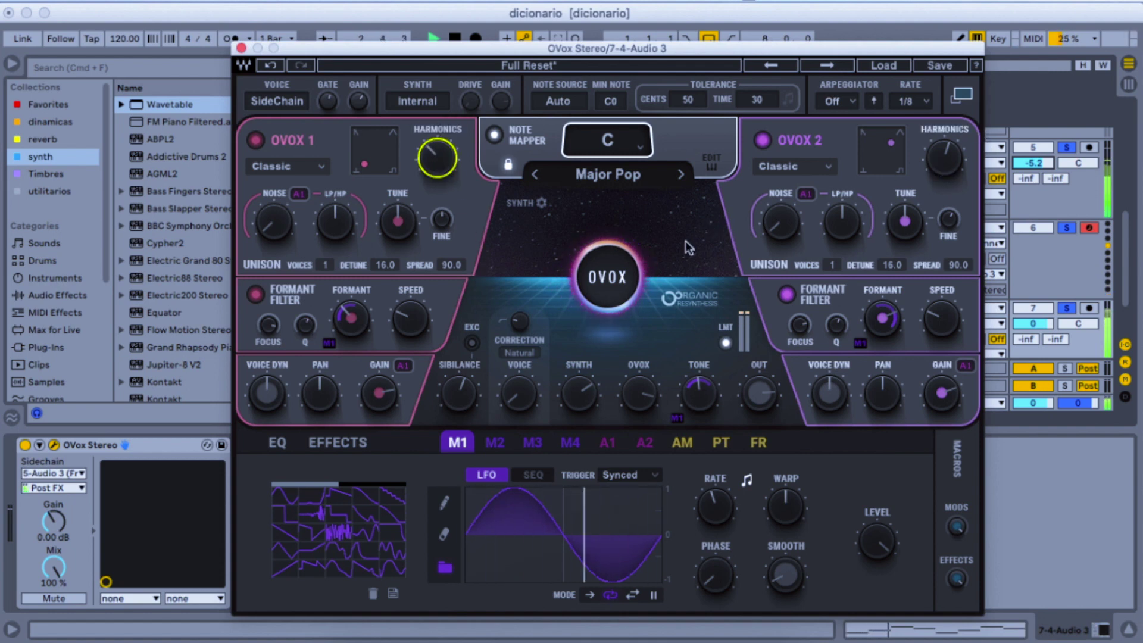
click(579, 393)
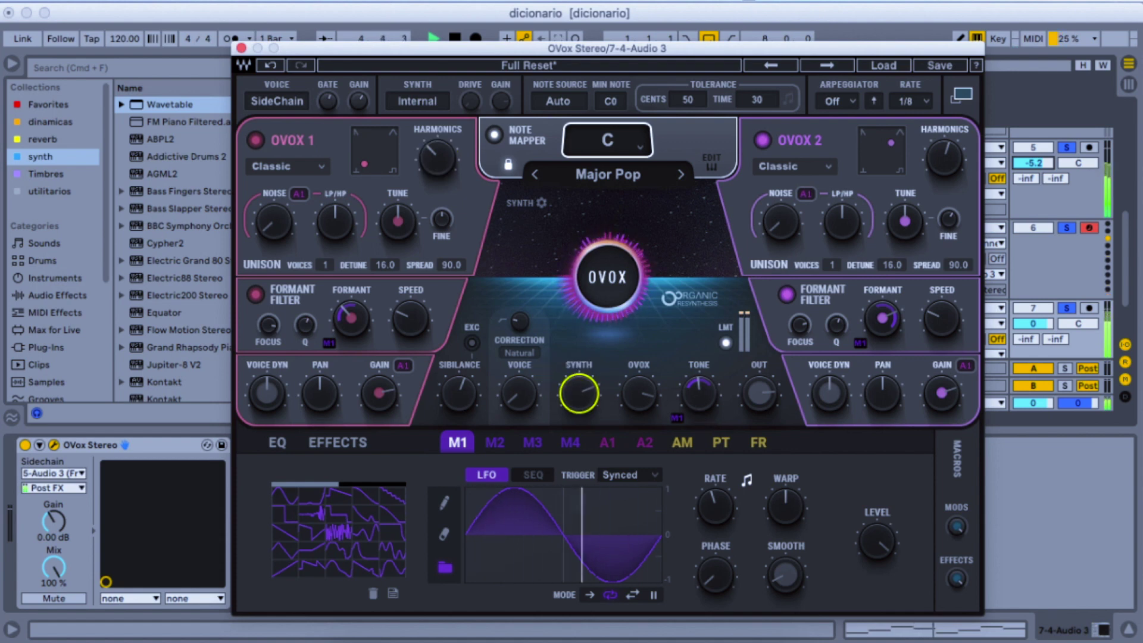
click(698, 393)
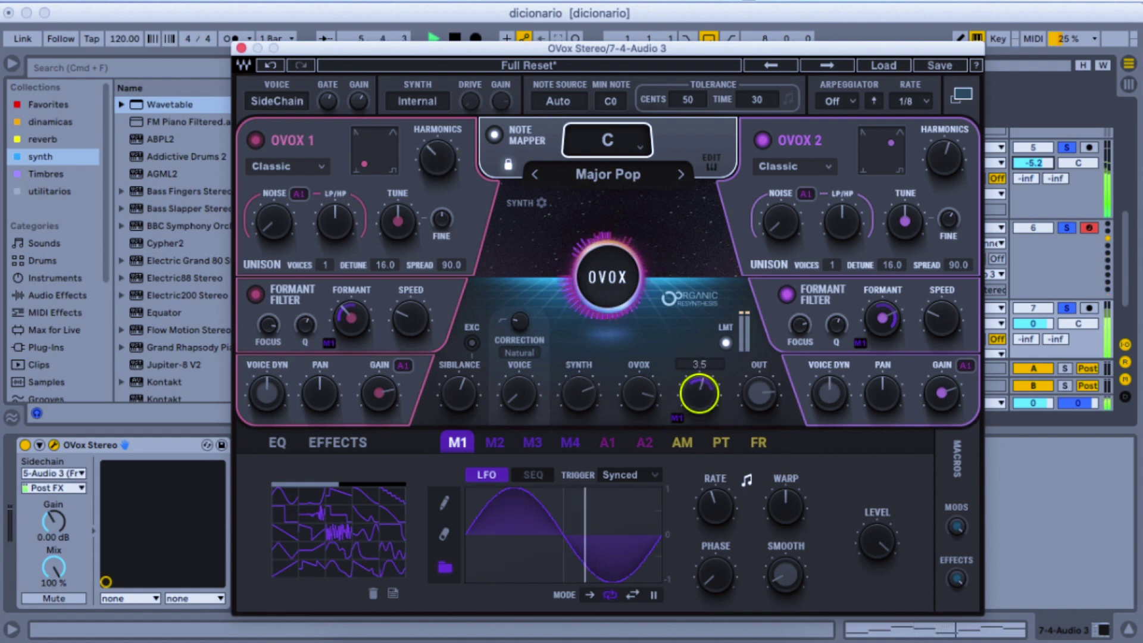
click(436, 157)
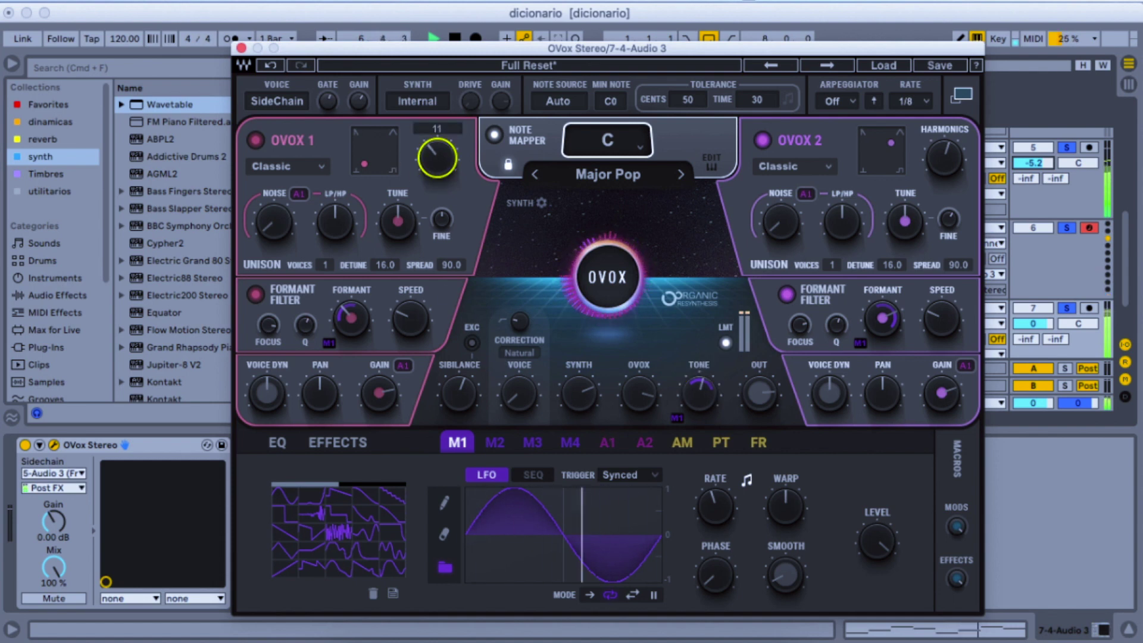
drag(436, 158, 437, 158)
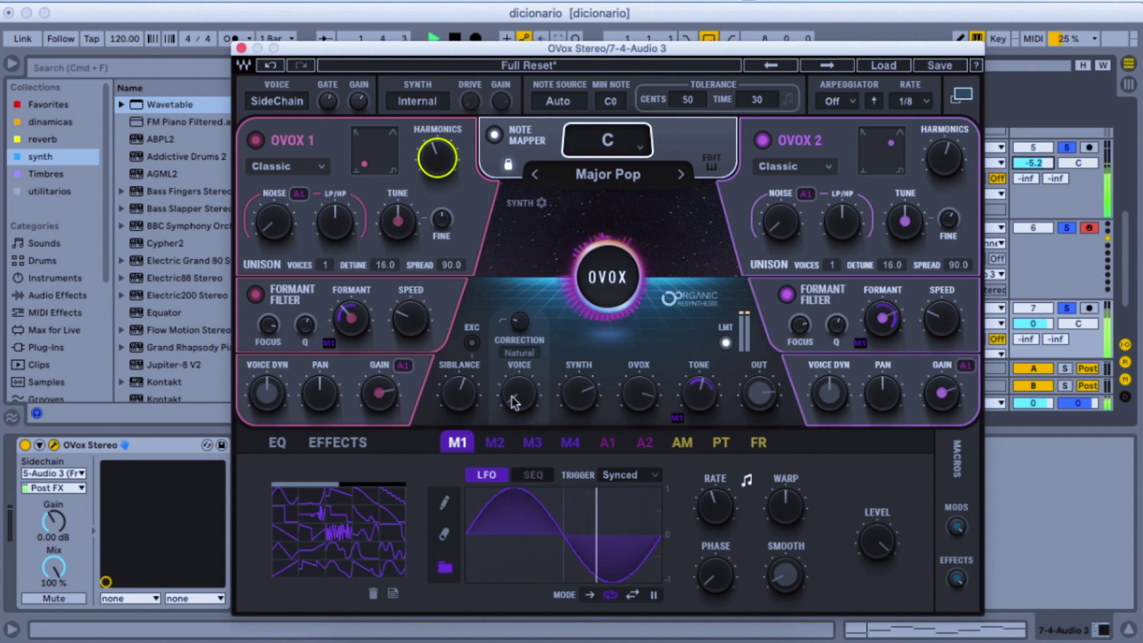
click(699, 393)
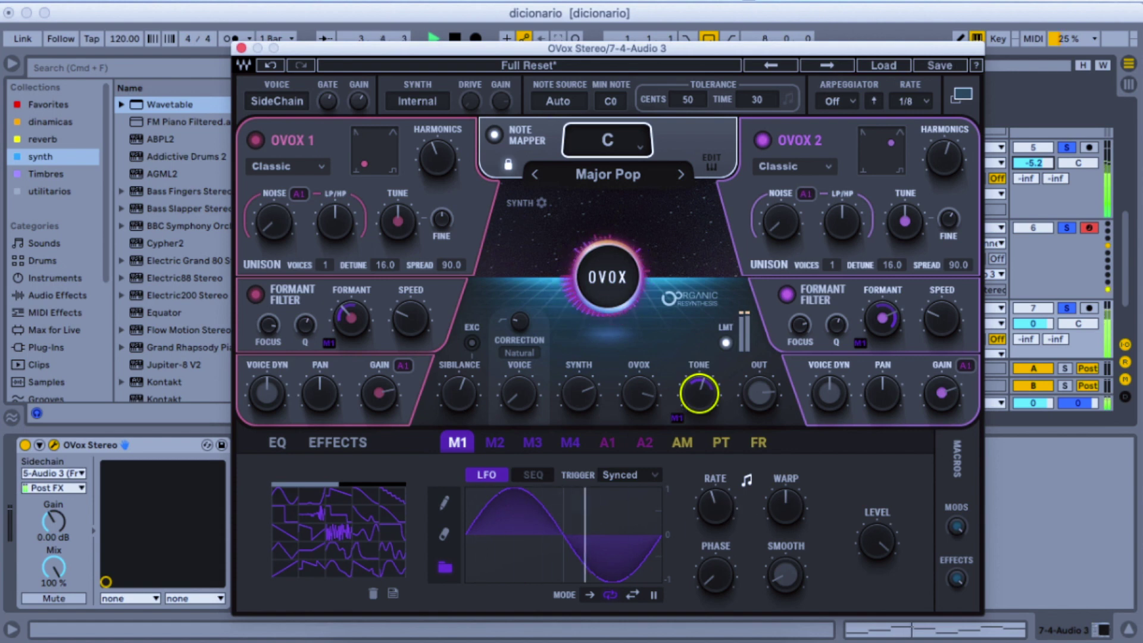
- Shape MOD 1 with a slower rate, Warp at about 17.86, Smooth raised to about midway, and a slightly lower Level
click(715, 506)
scroll(715, 506, up, 1)
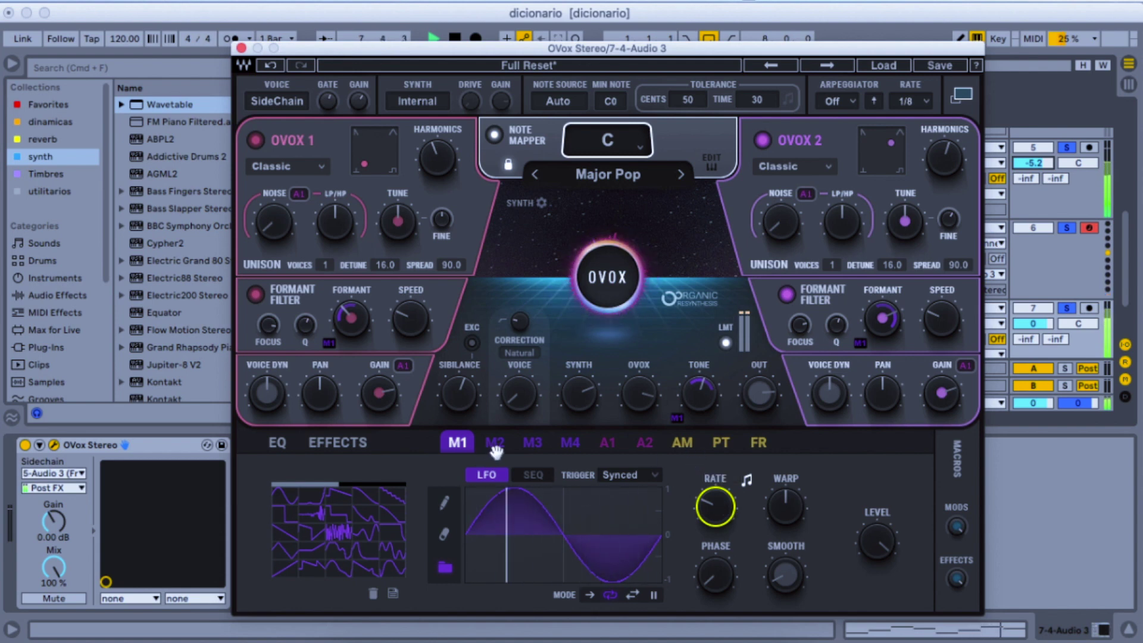
drag(793, 529, 793, 505)
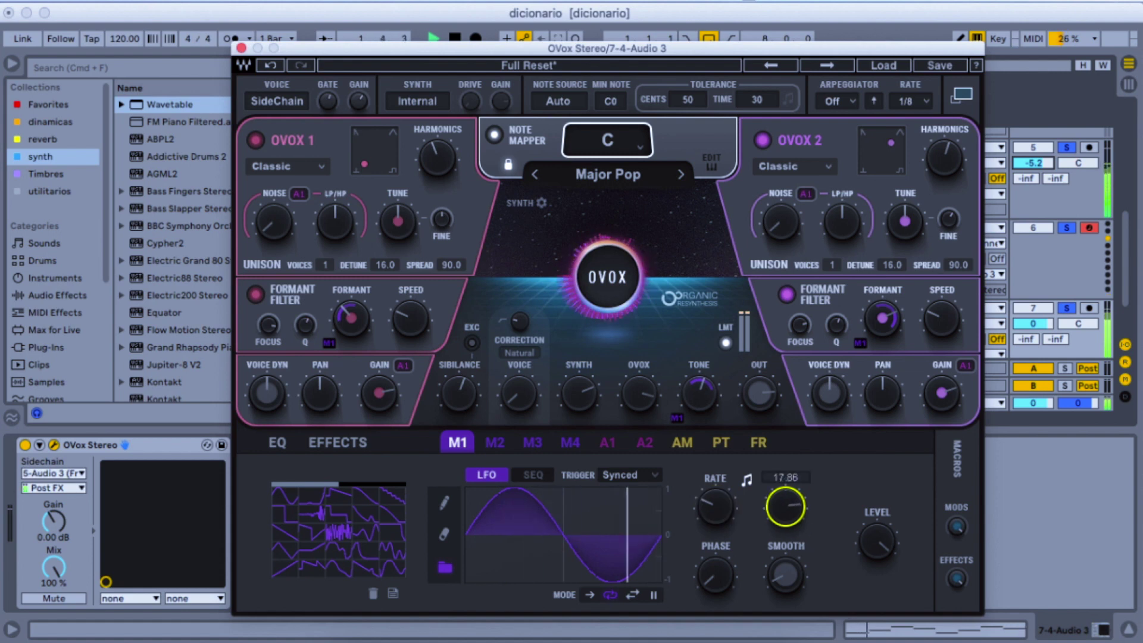
drag(786, 589, 785, 586)
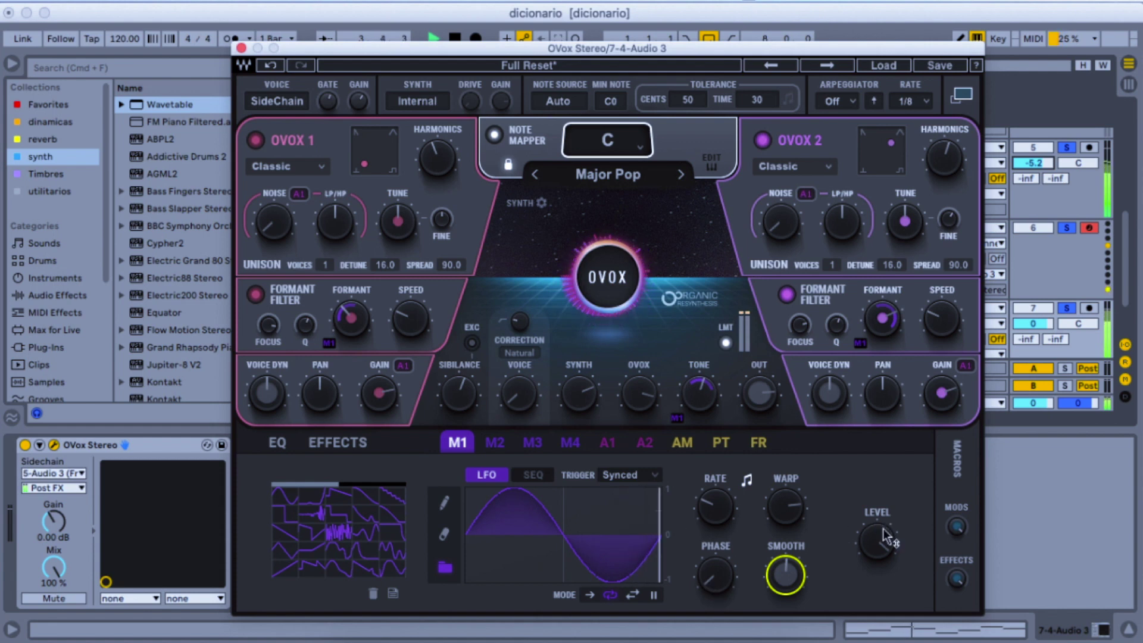
drag(877, 542, 876, 535)
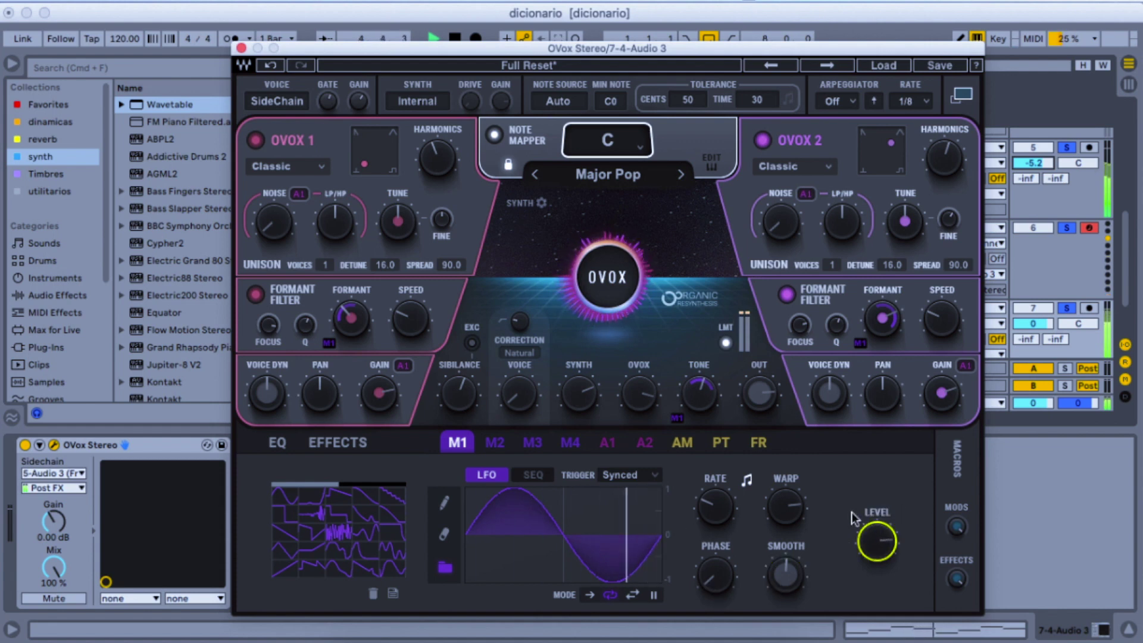
- Enable EQ band 1 as a low cut with a higher frequency and a Q of 0.71, and boost band 3 by 5.1
click(275, 448)
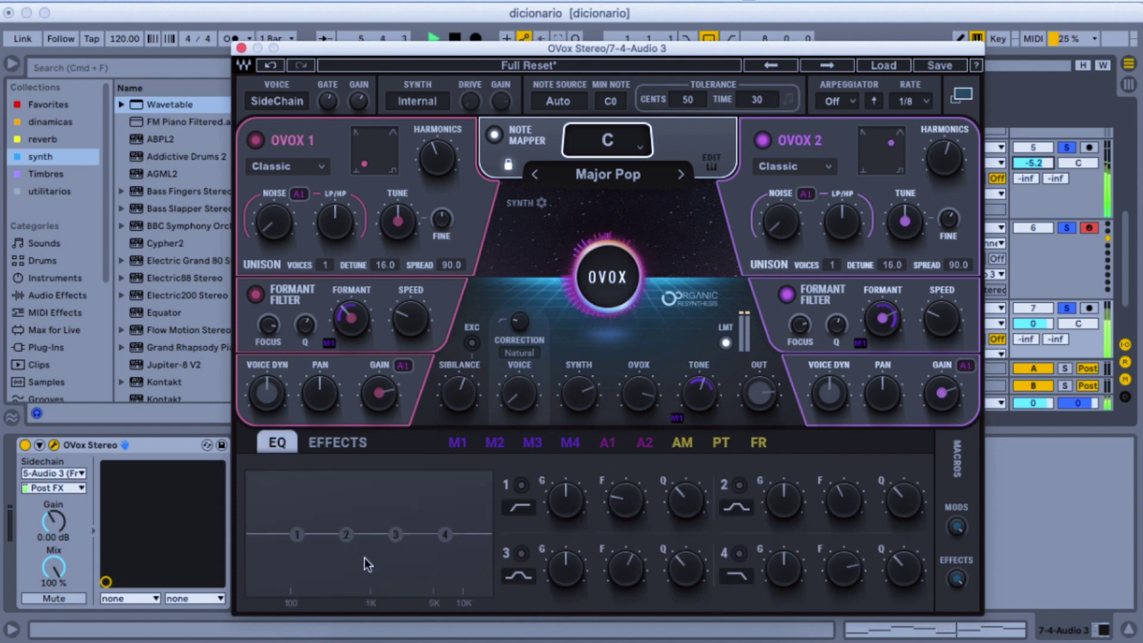
click(521, 485)
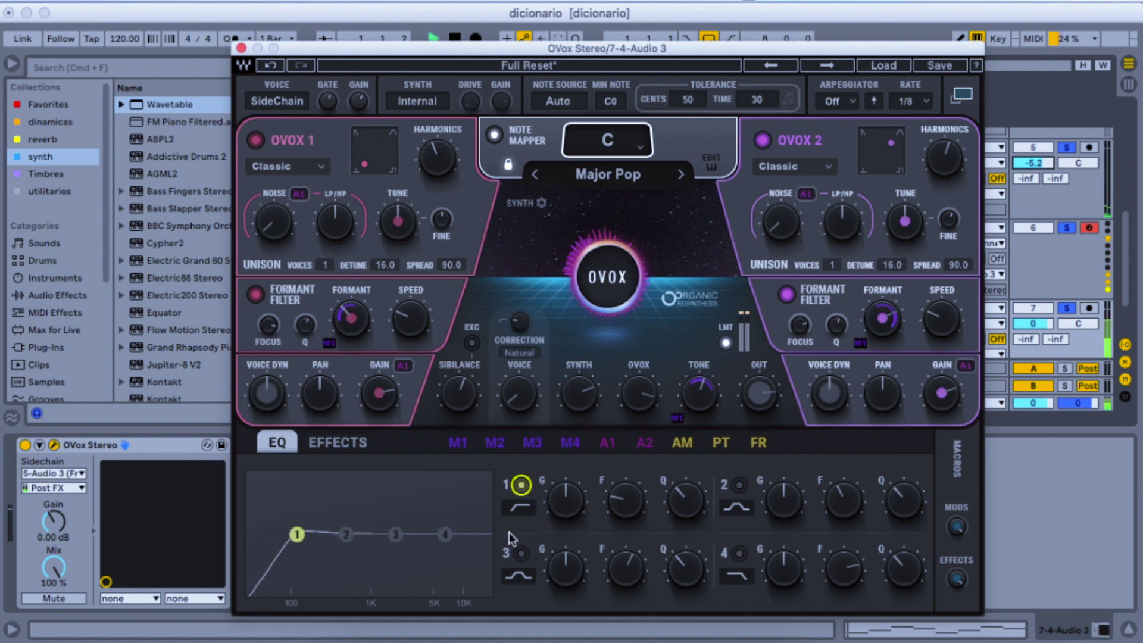
drag(580, 505, 628, 592)
drag(683, 512, 665, 556)
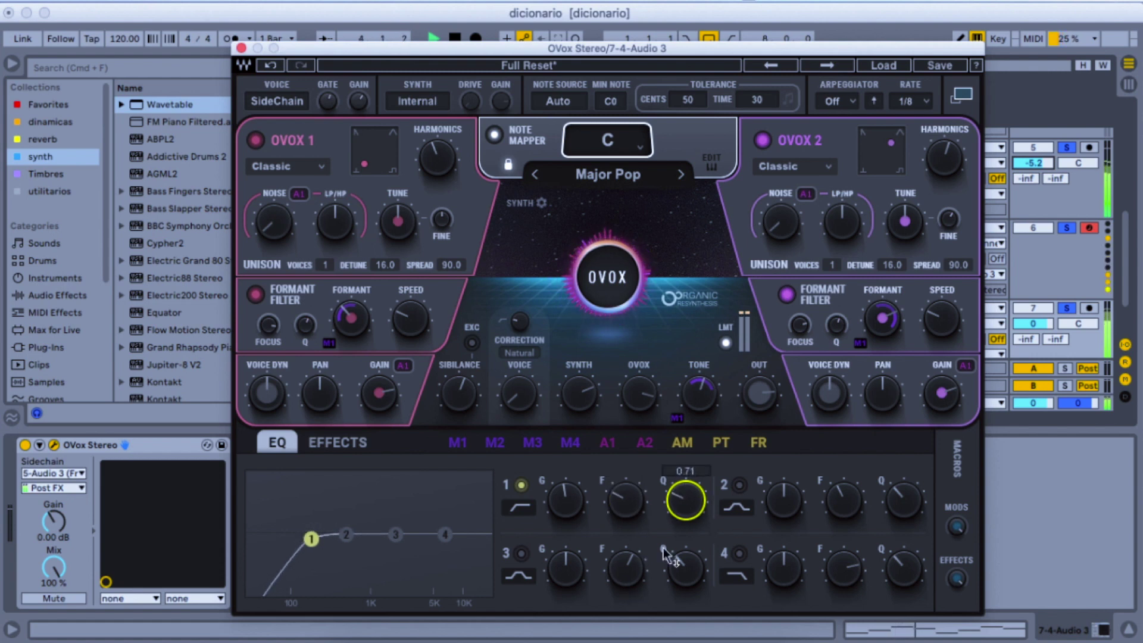
click(520, 554)
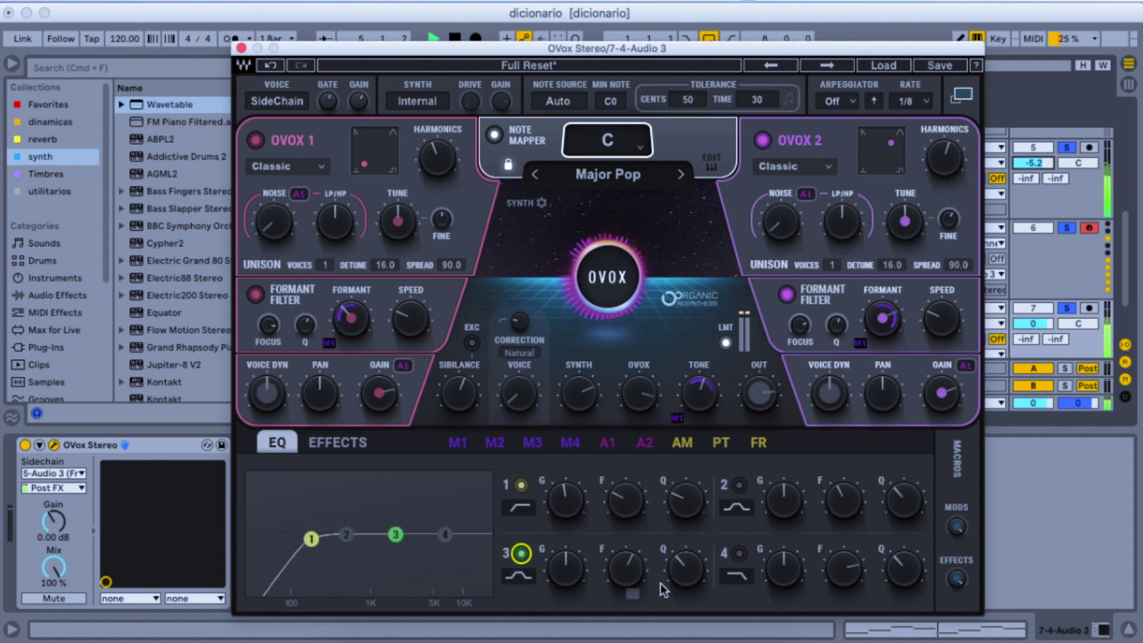
drag(572, 574, 571, 551)
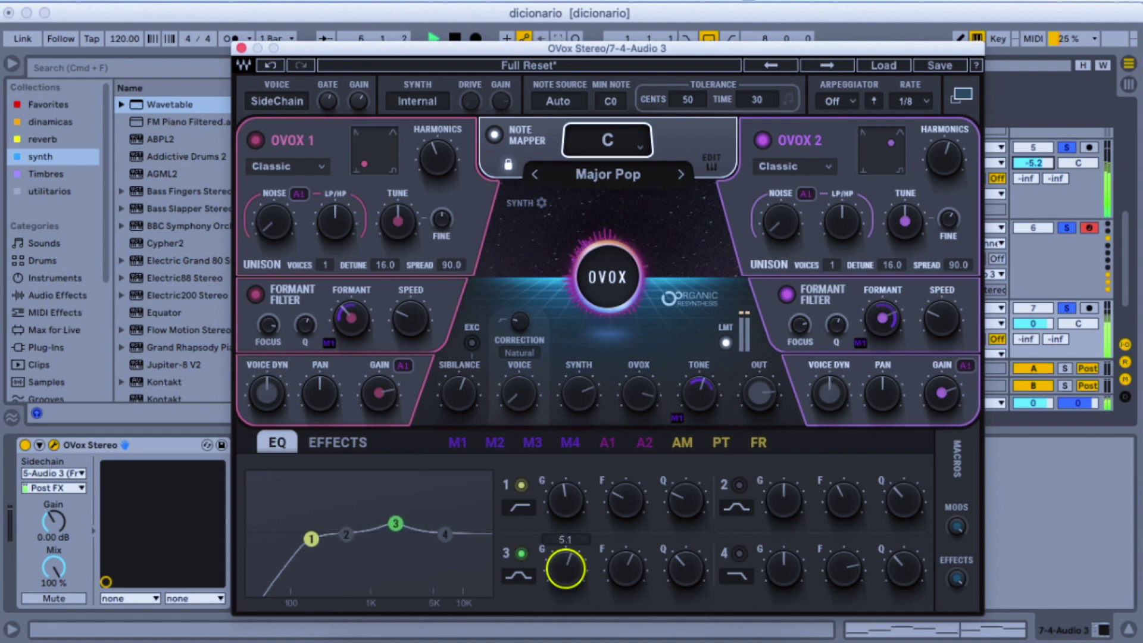
- Enable EQ band 4 and turn it into a high shelf boosting the highs from about 5 kHz
click(738, 553)
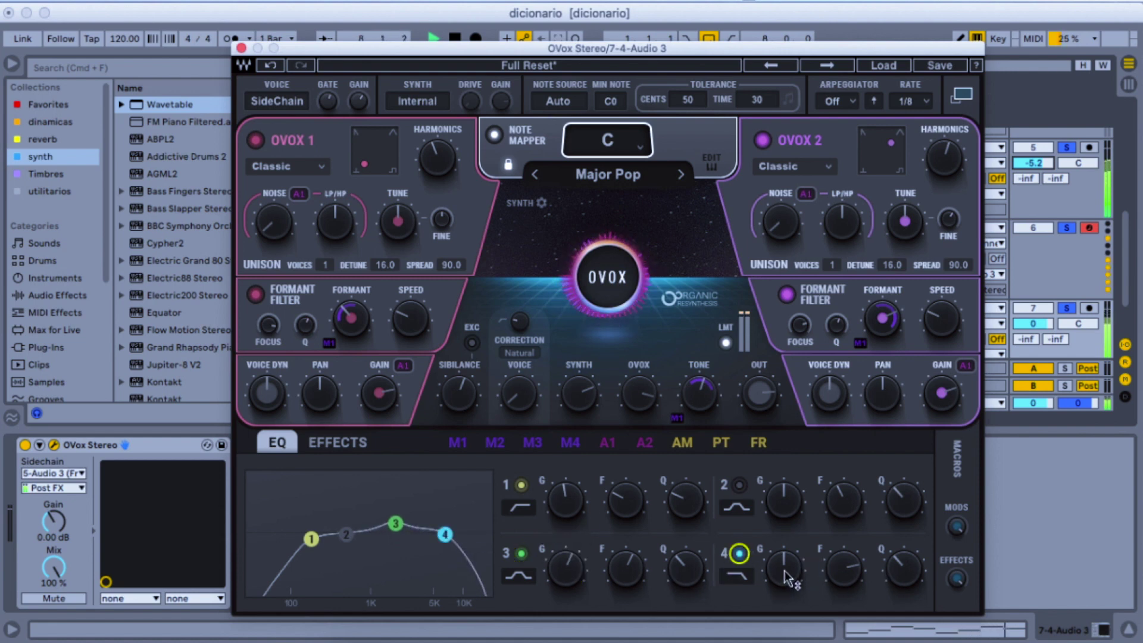
drag(844, 568, 808, 568)
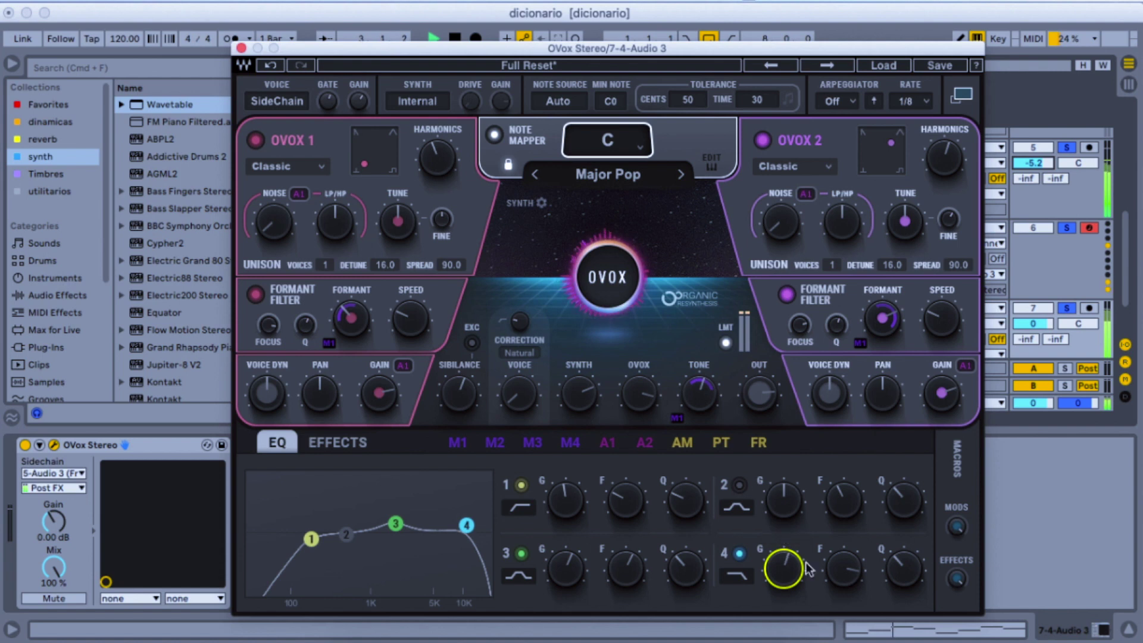
click(736, 579)
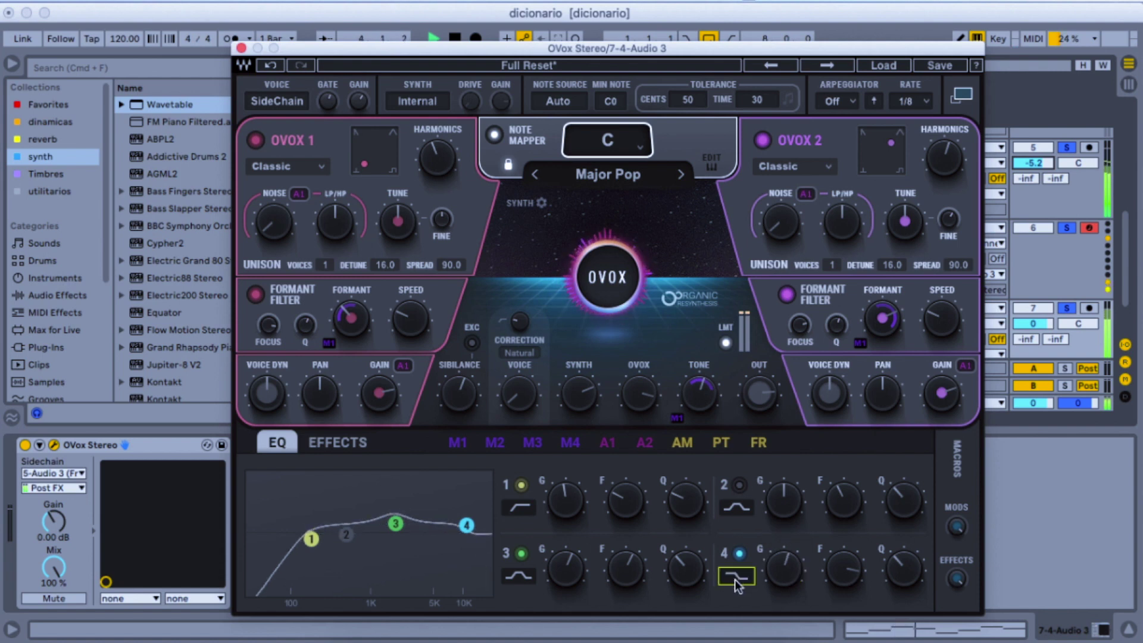
click(734, 580)
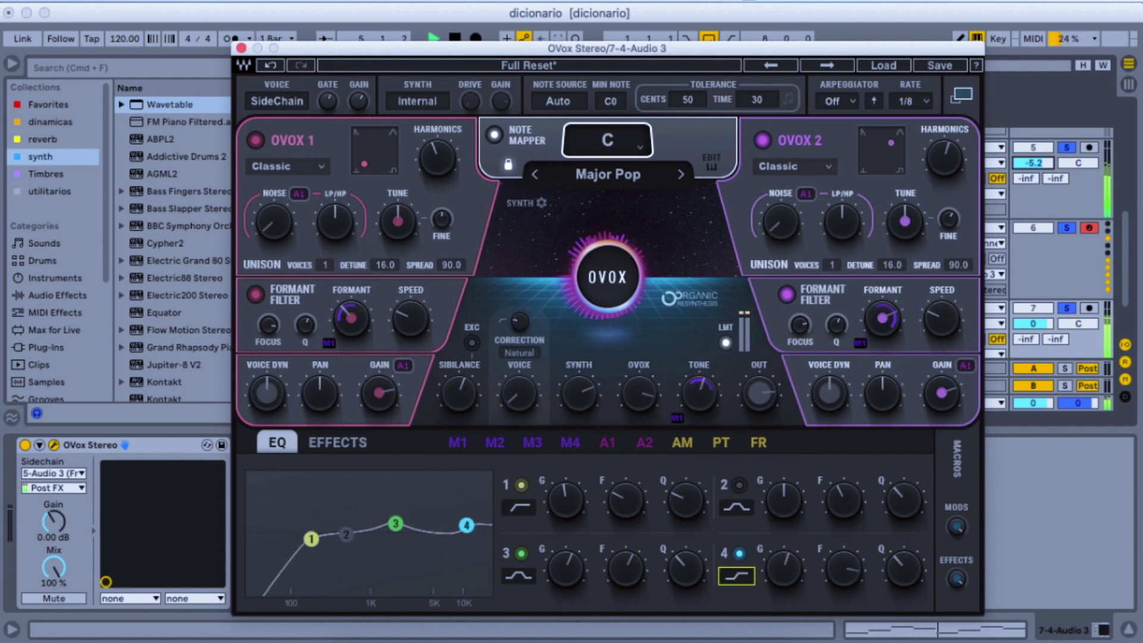
drag(783, 567, 843, 573)
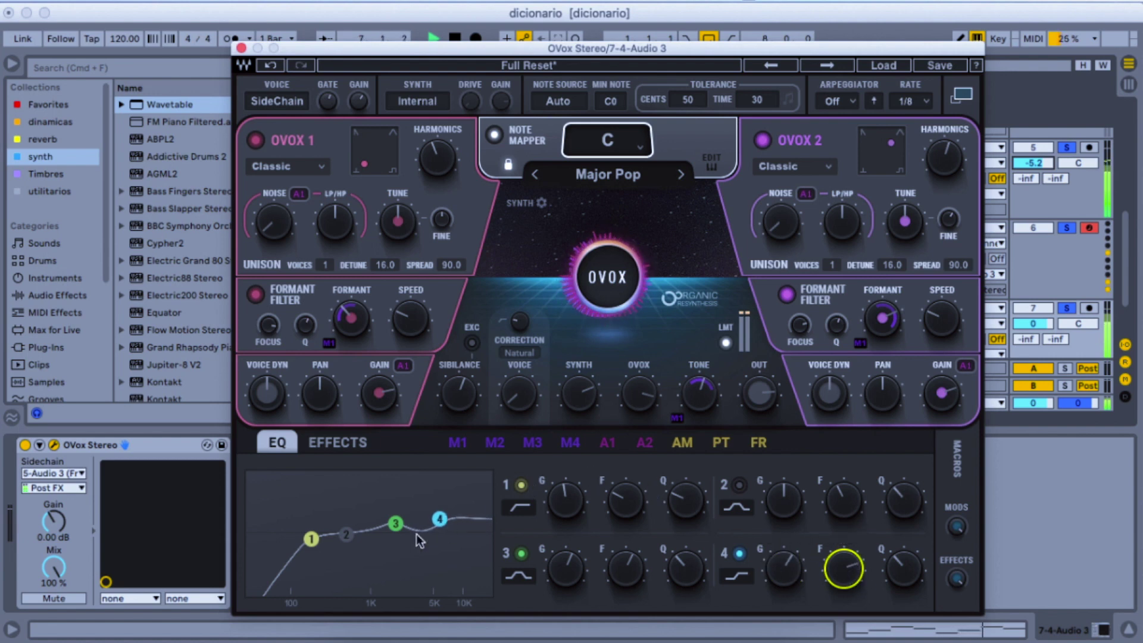
- Enable EQ band 2 with a boost and pull band 3 down into a cut
drag(395, 523, 347, 523)
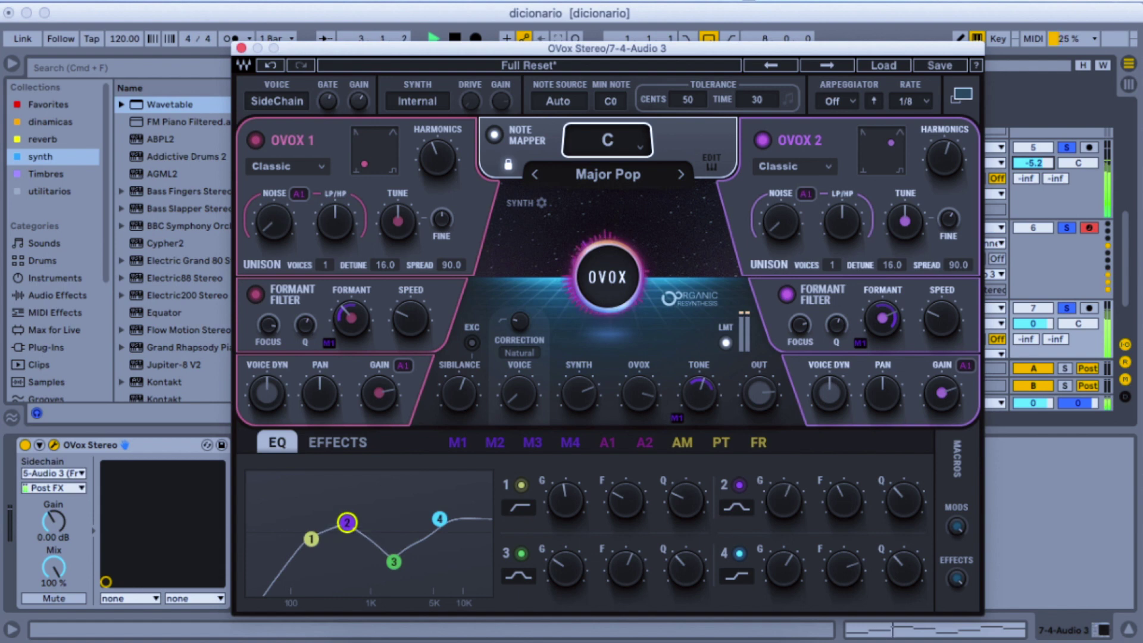
- Make the EQ band 3 cut shallower and add a Delay in the first effects slot
drag(393, 564, 394, 541)
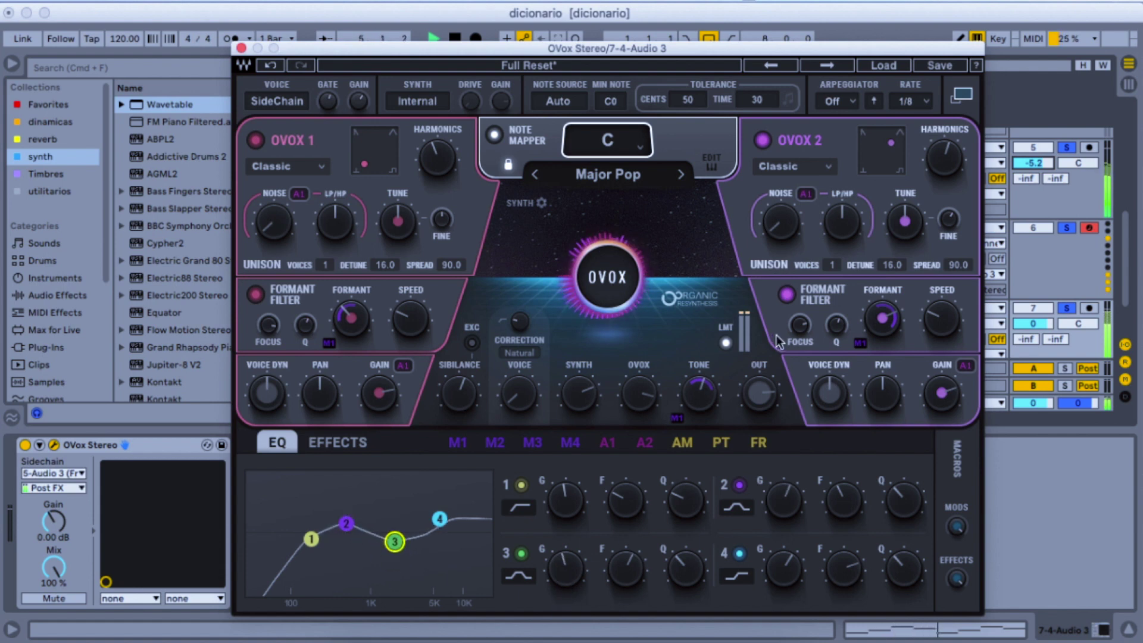
click(343, 446)
click(364, 467)
mouse_move(440, 478)
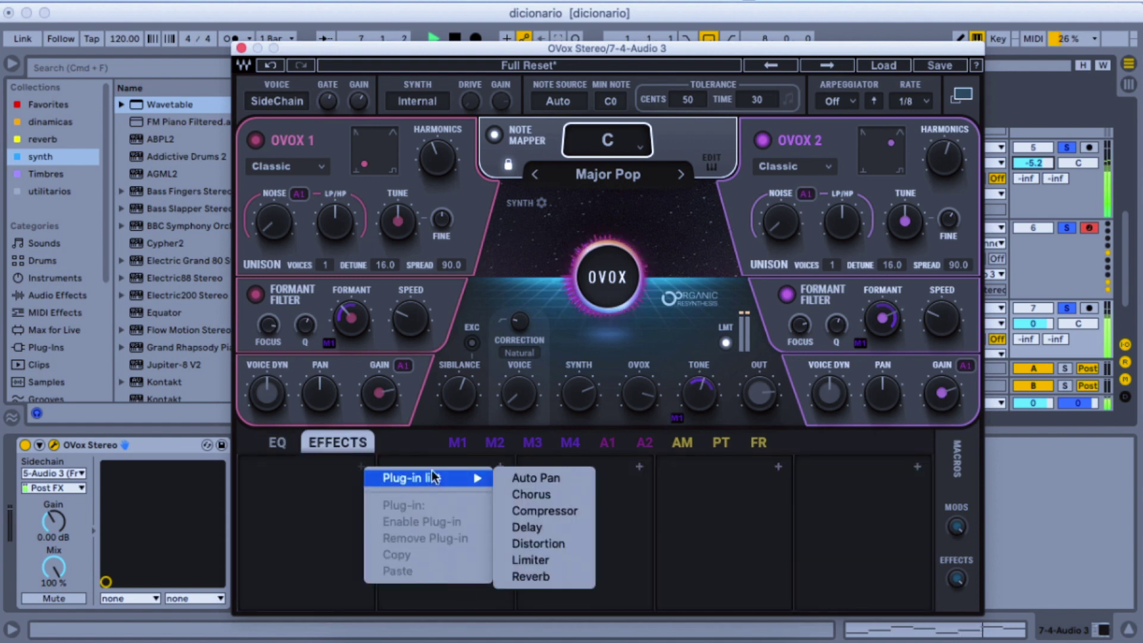
click(558, 526)
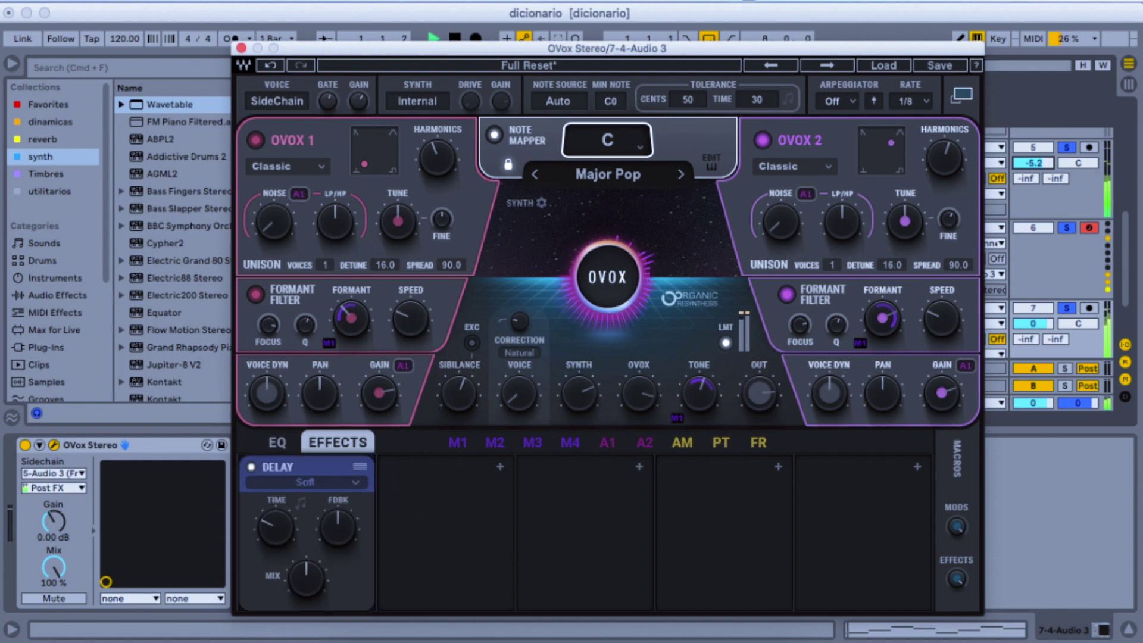
- Set the Delay's feedback to 3.2, lower its mix and lengthen its time slightly
drag(337, 527, 337, 529)
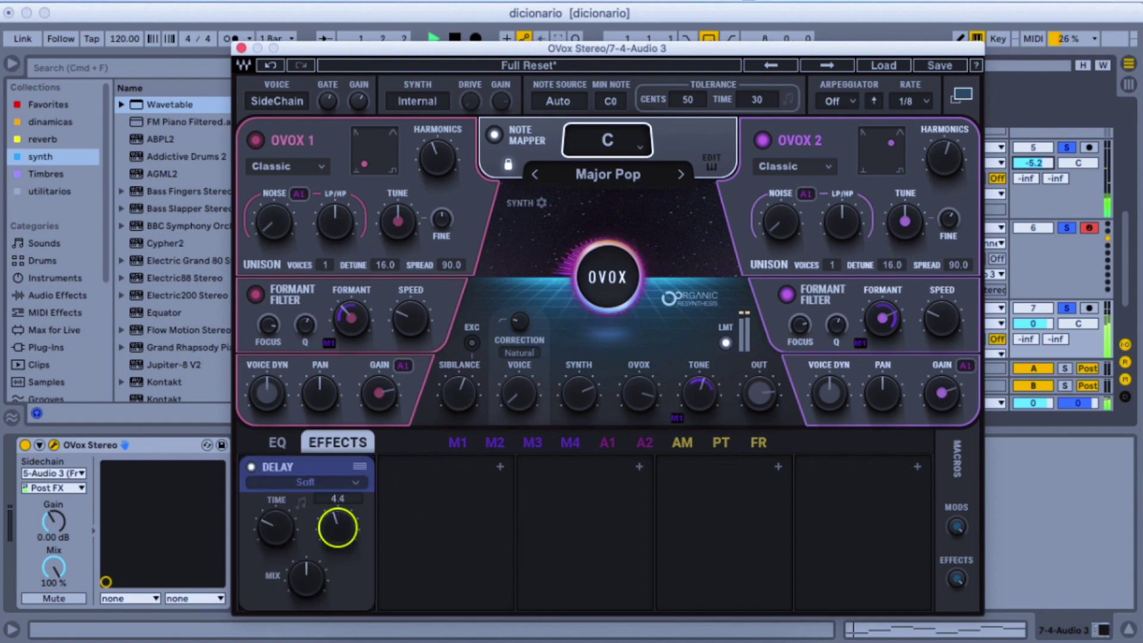
click(306, 578)
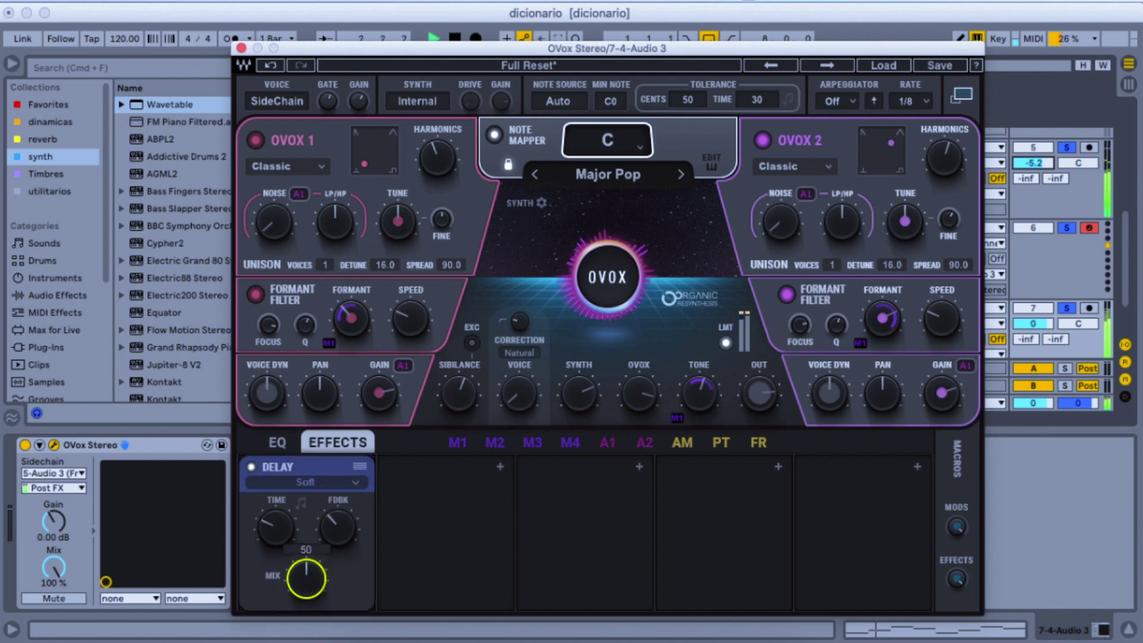
click(284, 516)
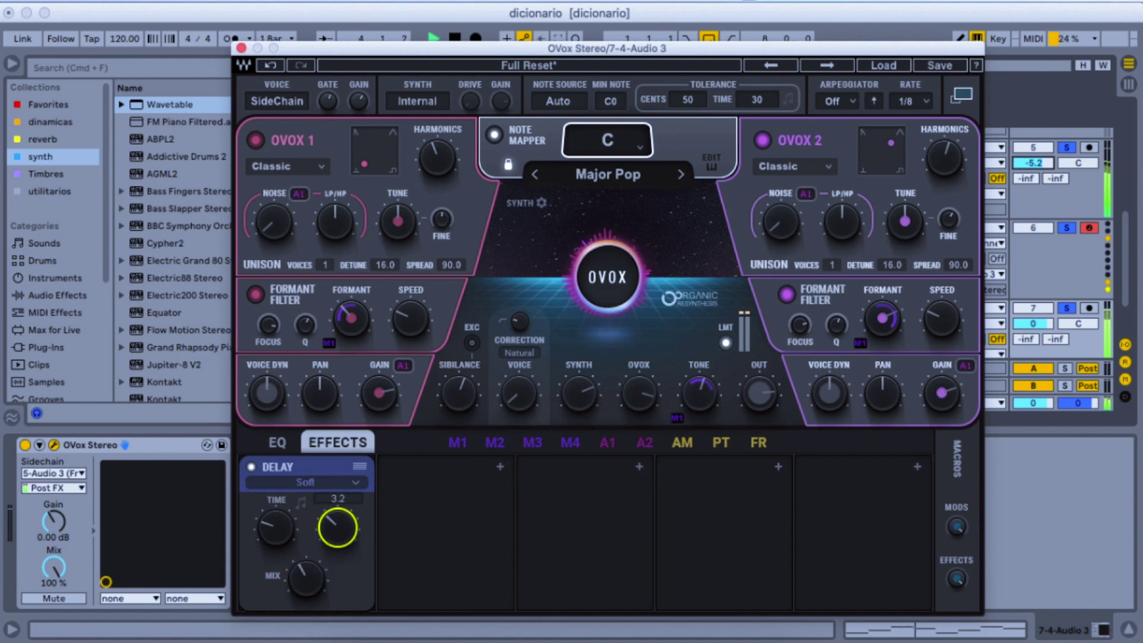
- Add a Reverb in the second effects slot and set its time to 2
click(501, 470)
mouse_move(613, 479)
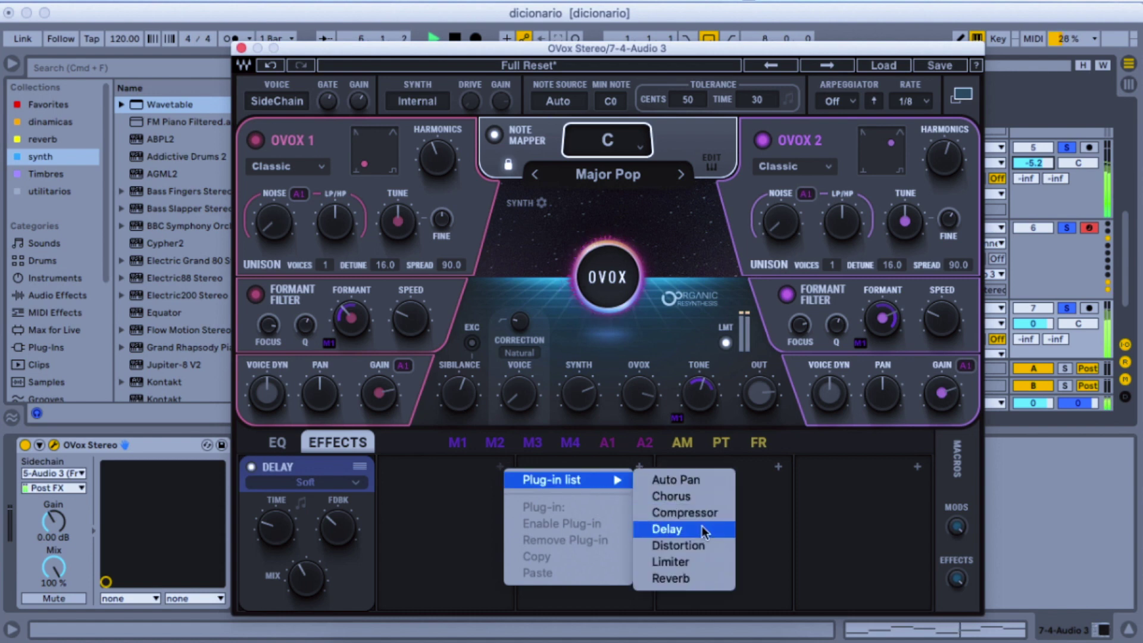
click(713, 579)
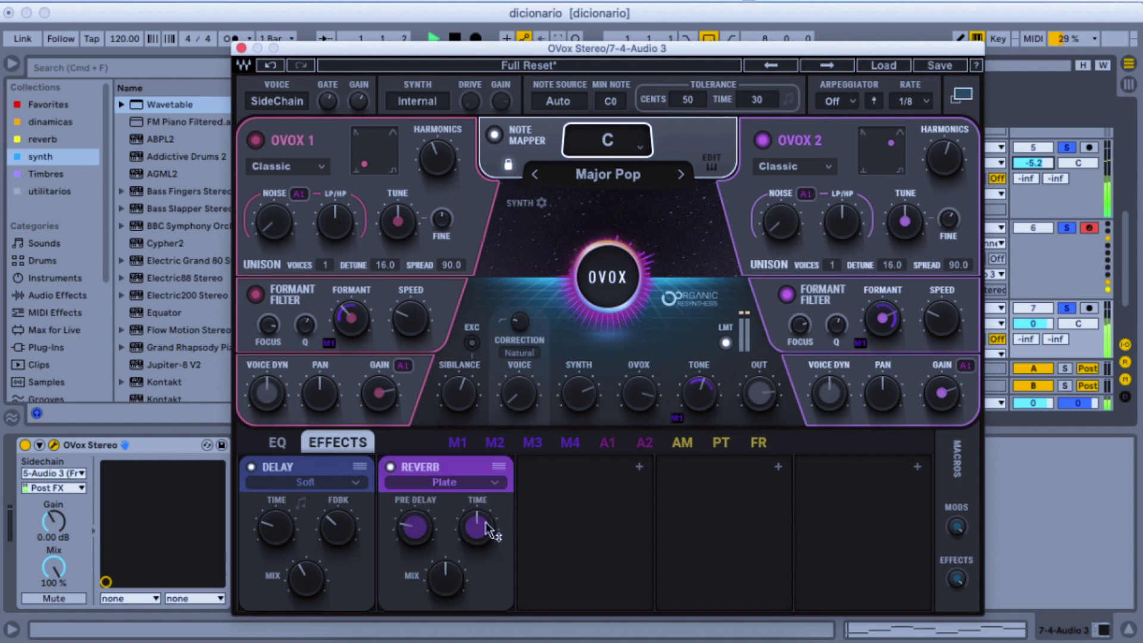
click(481, 529)
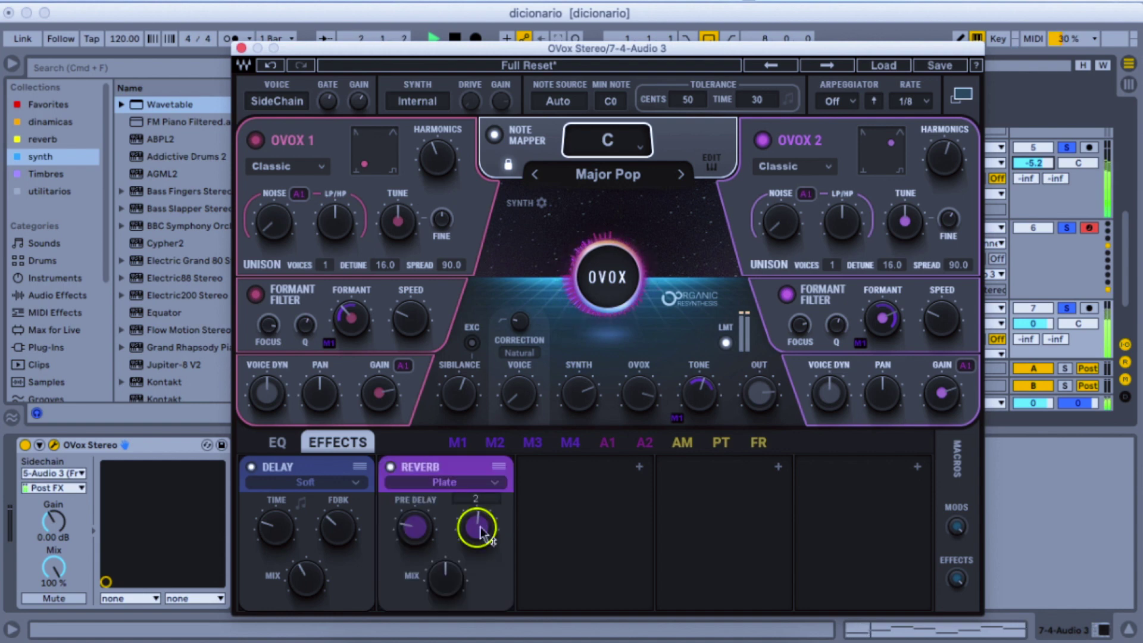
- Try bypassing the Delay effect and switch it back on
click(359, 466)
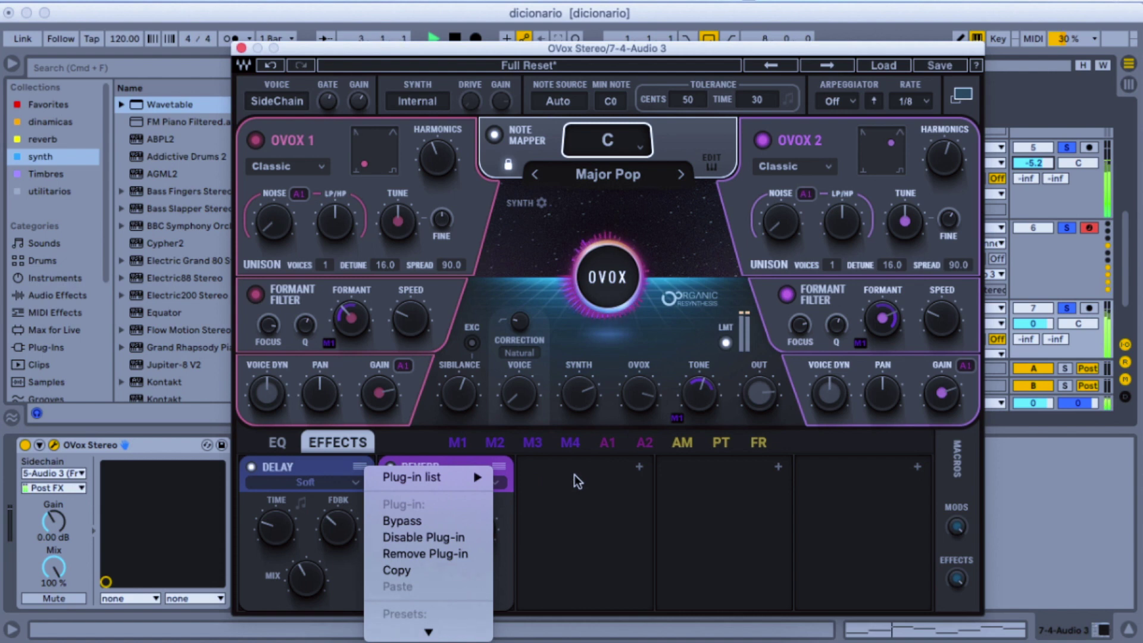
click(573, 473)
right_click(387, 482)
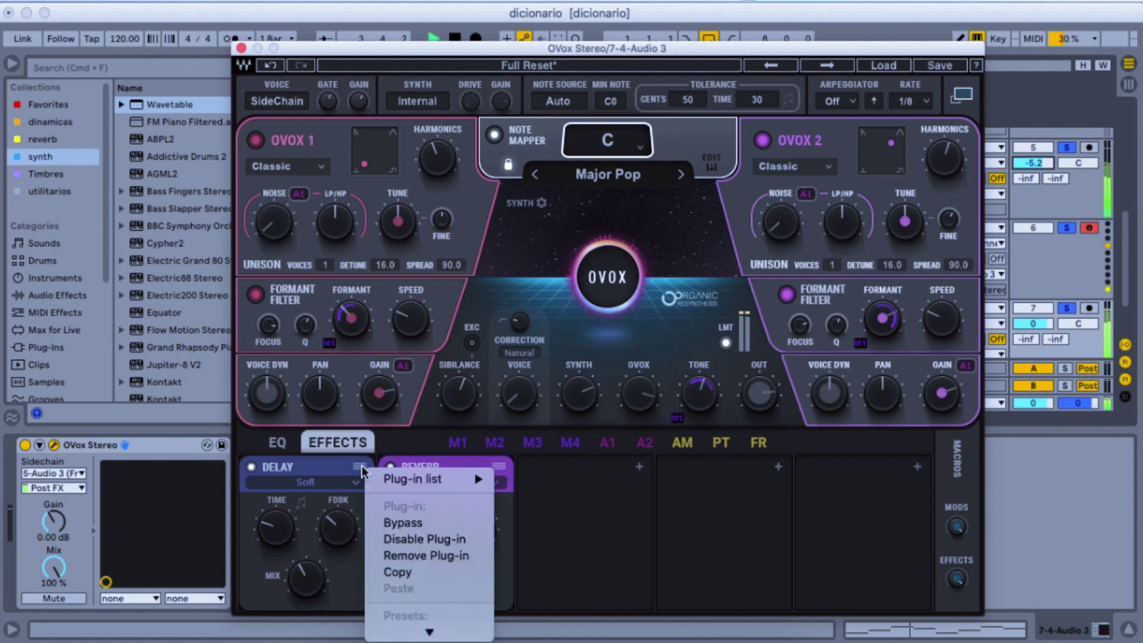
click(444, 522)
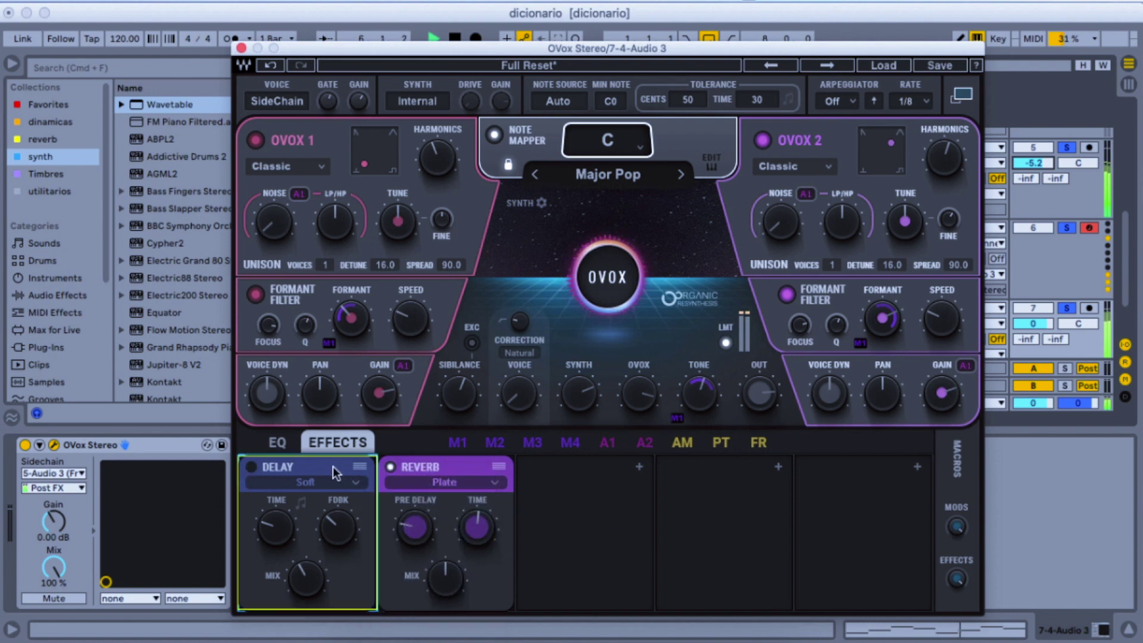
click(364, 465)
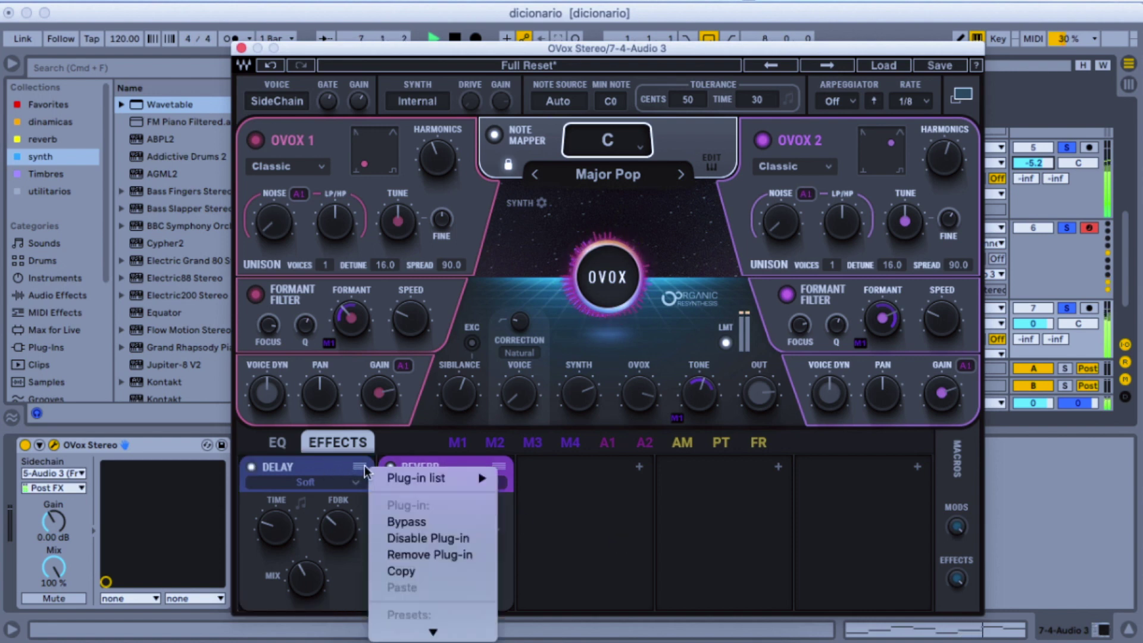
click(298, 469)
- Reorder the effects so the Reverb sits in the first slot and the Delay in the second
drag(298, 469, 580, 469)
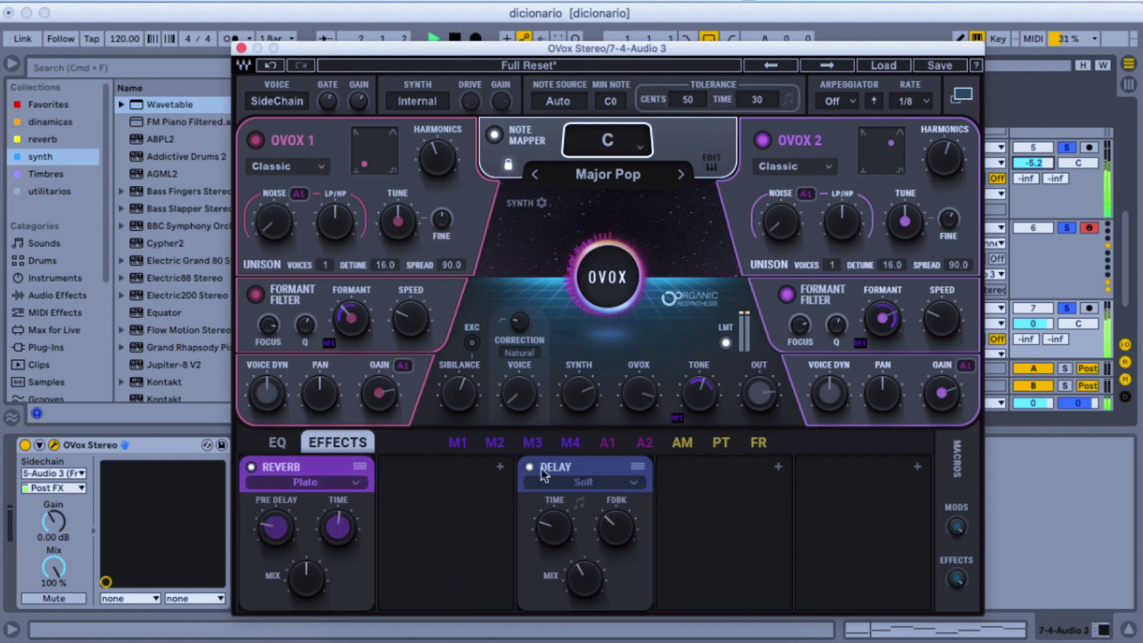
drag(573, 460, 426, 471)
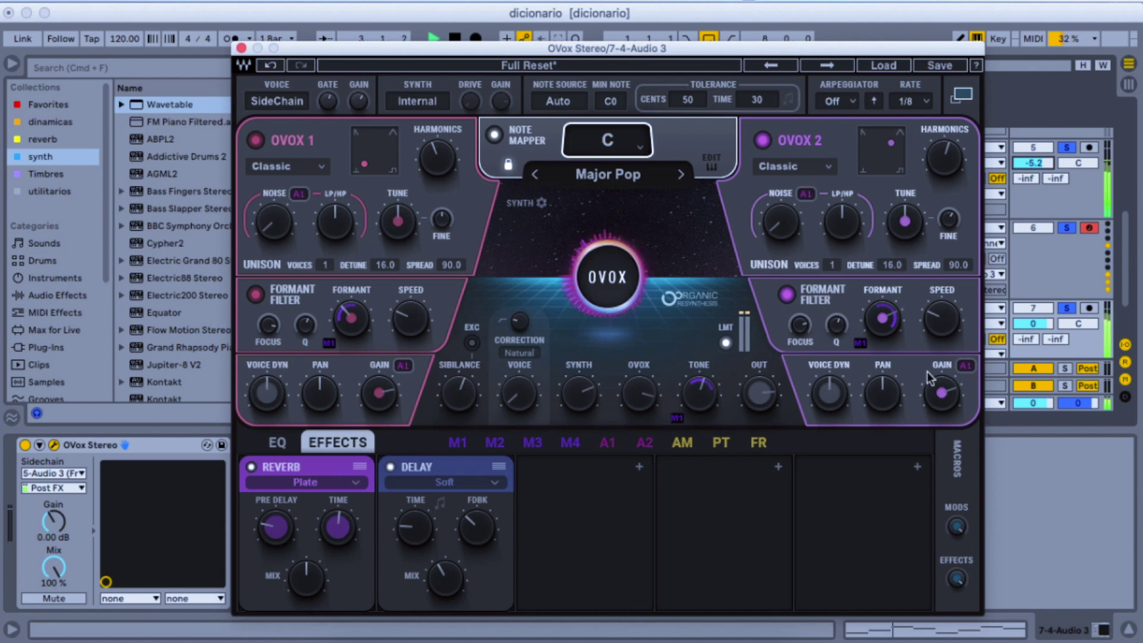
- Take the vocoder tracks out of solo, play the full mix and close the OVox window
click(1071, 148)
key(space)
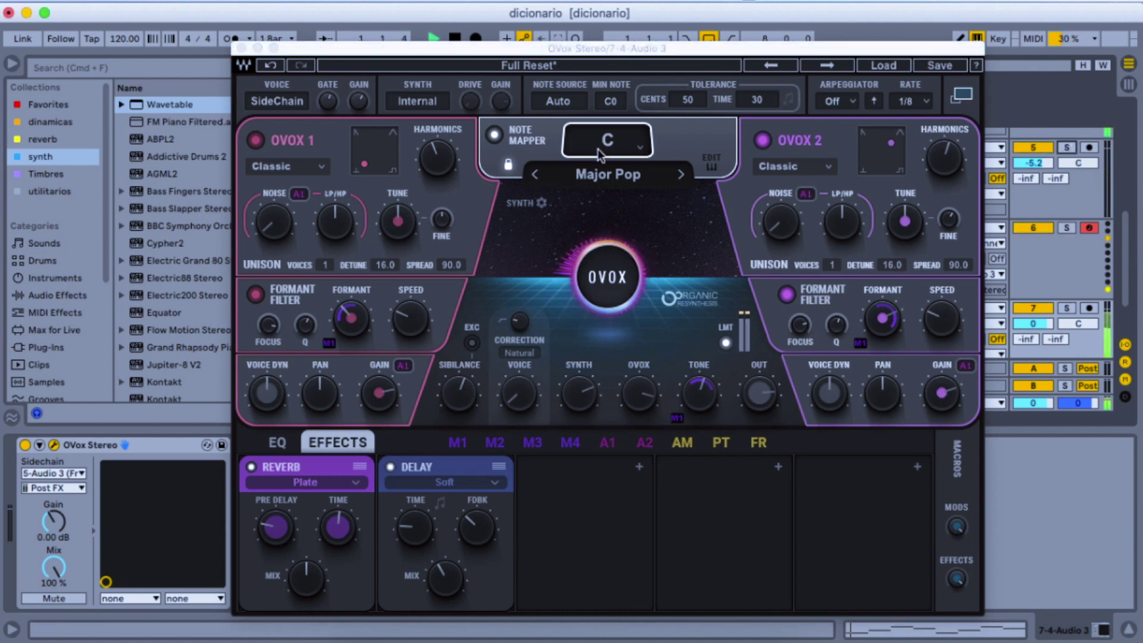
drag(415, 51, 431, 47)
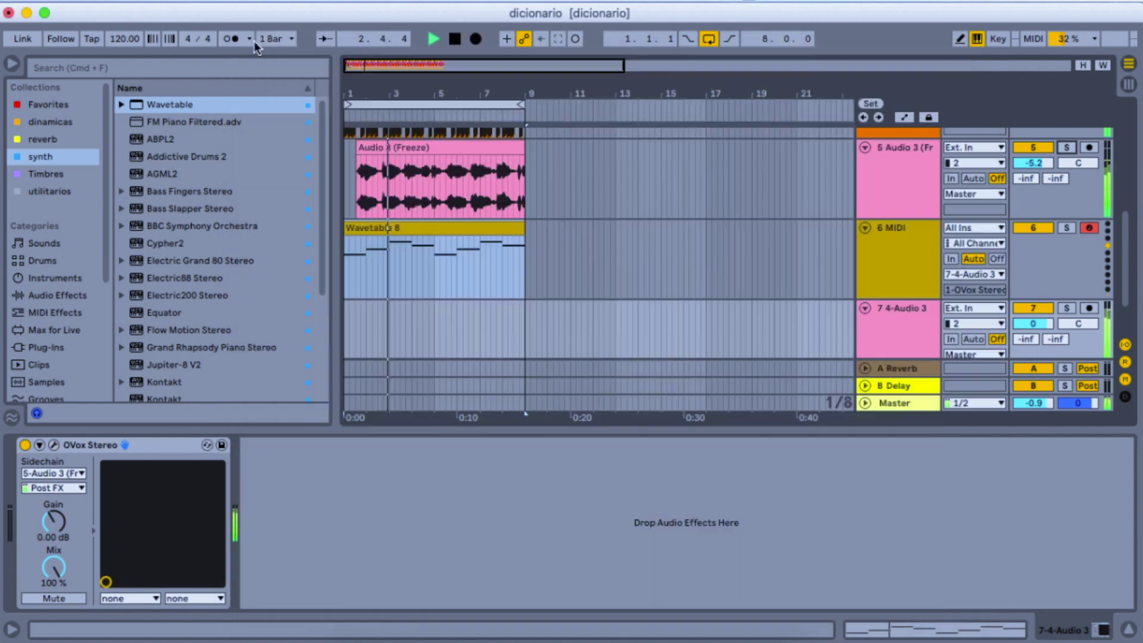
click(255, 44)
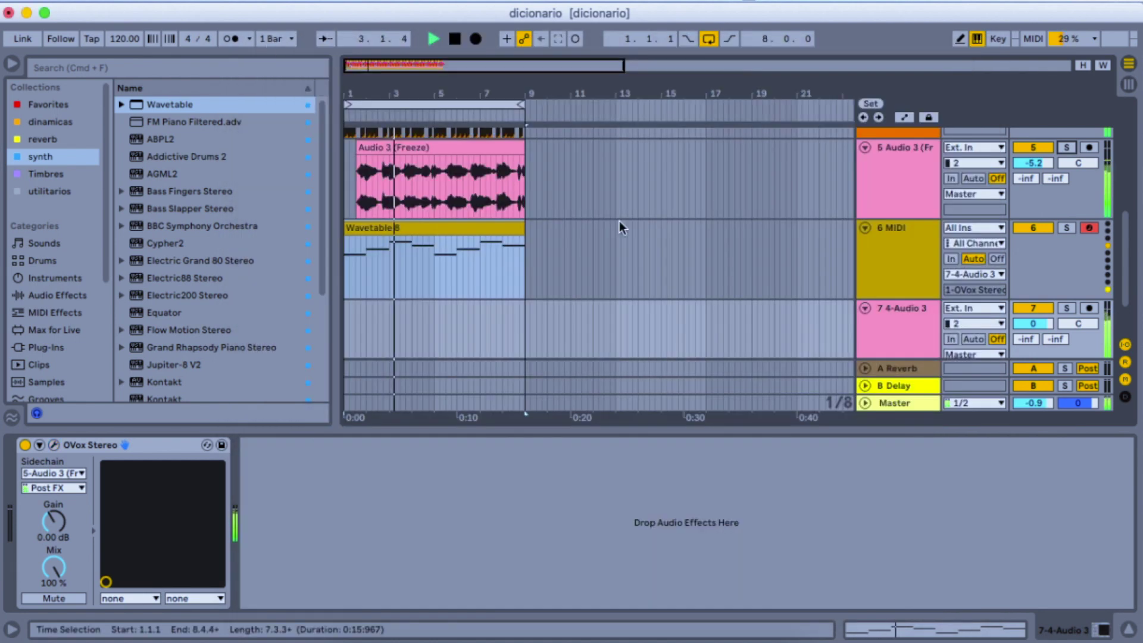
- Set the 7 4-Audio 3 track's volume to -0.6 dB
scroll(1012, 313, down, 1)
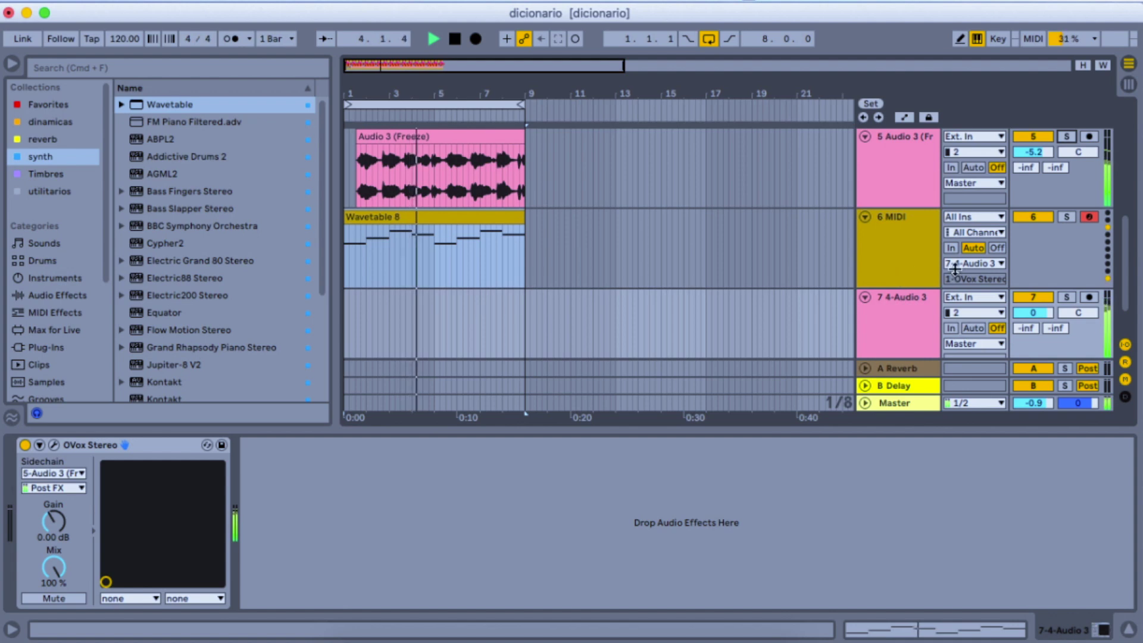
scroll(1033, 279, down, 2)
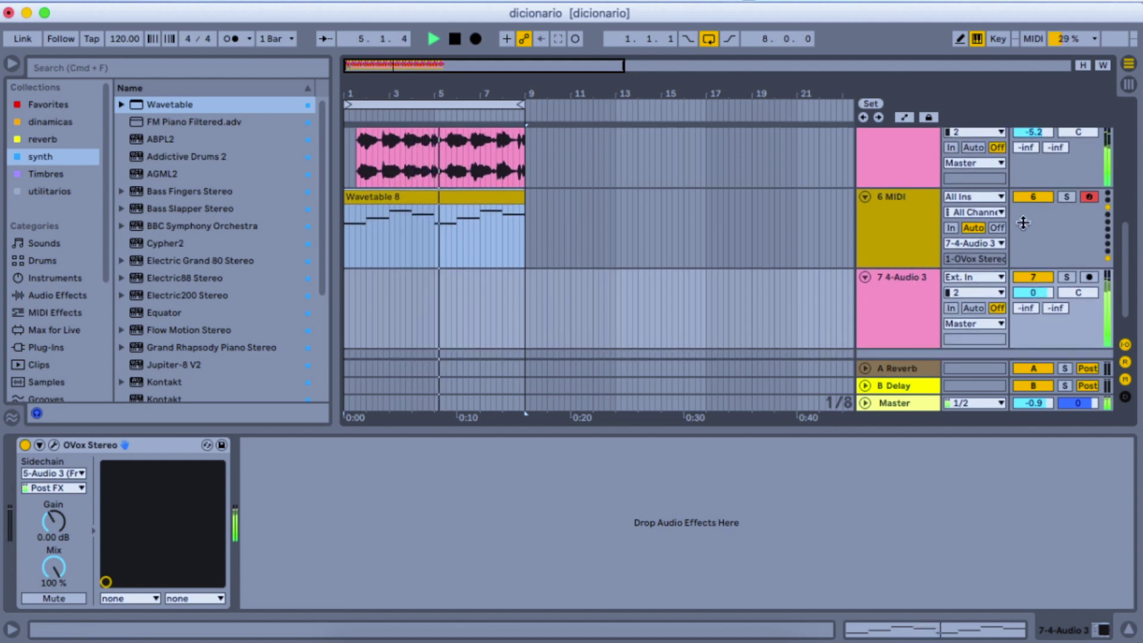
click(1033, 293)
drag(1032, 292, 1033, 294)
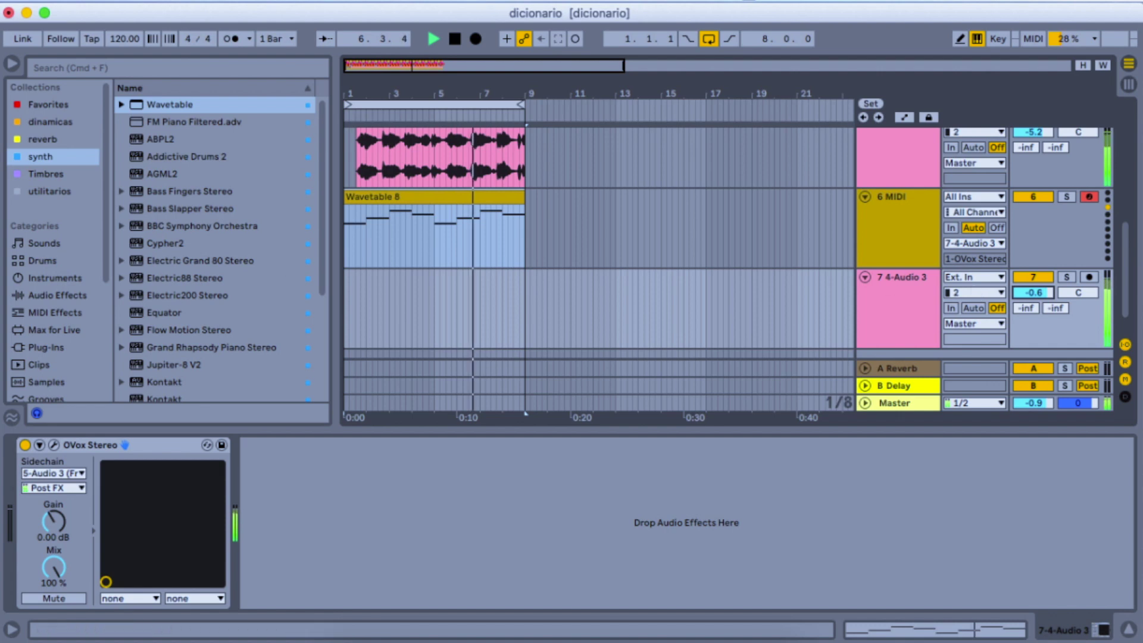
- Reopen OVox, lower the SYNTH level to just below midway and close the plug-in window
click(54, 446)
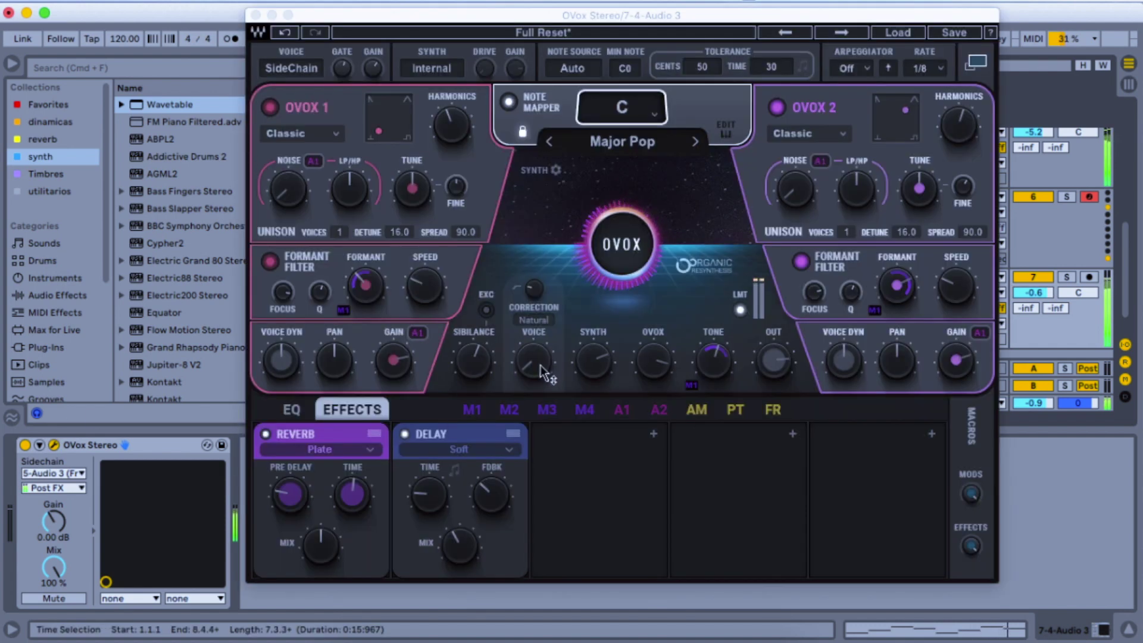
drag(594, 360, 594, 369)
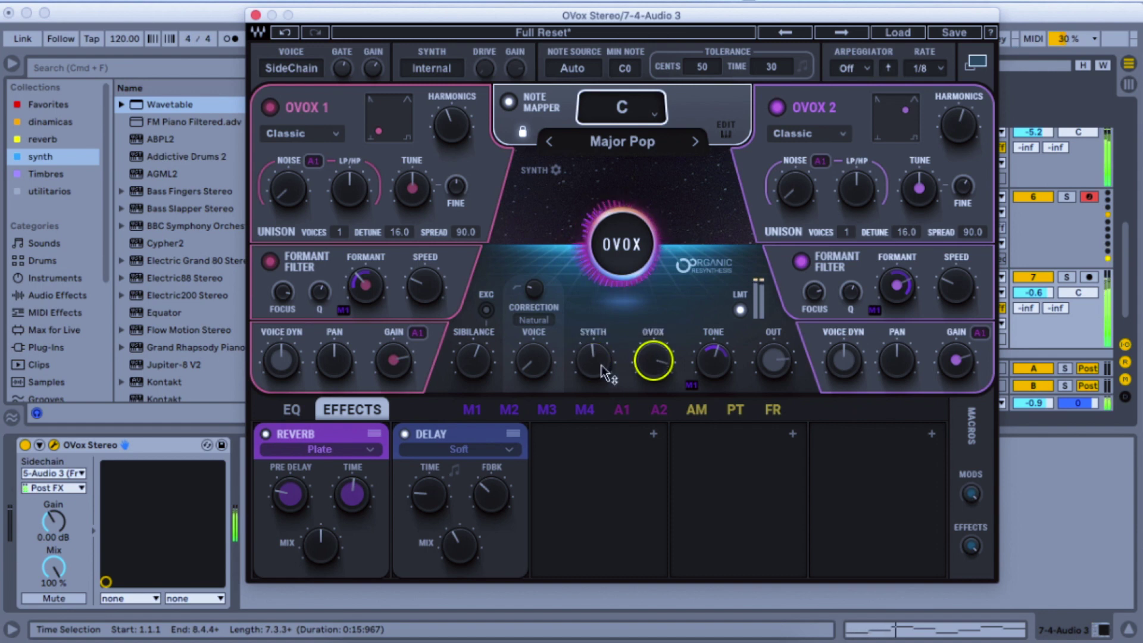
drag(594, 362, 593, 359)
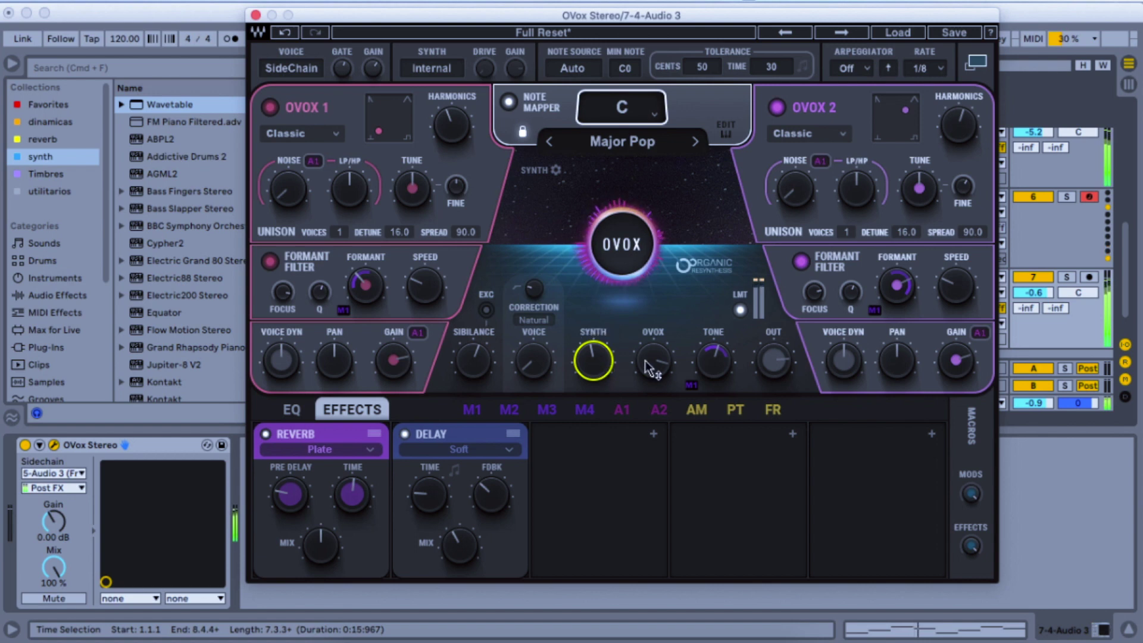
click(255, 15)
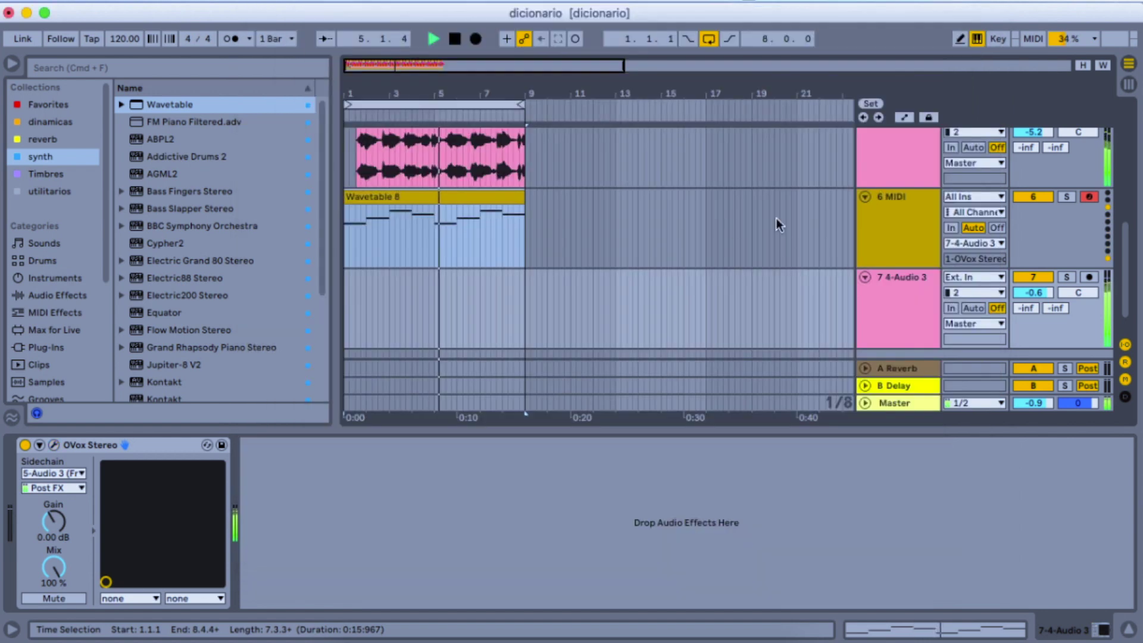
- Set the volume of track 5 Audio 3 to -1.6 dB and of track 7 4-Audio 3 to -0.9 dB
drag(1033, 132, 1034, 126)
drag(1033, 292, 1033, 293)
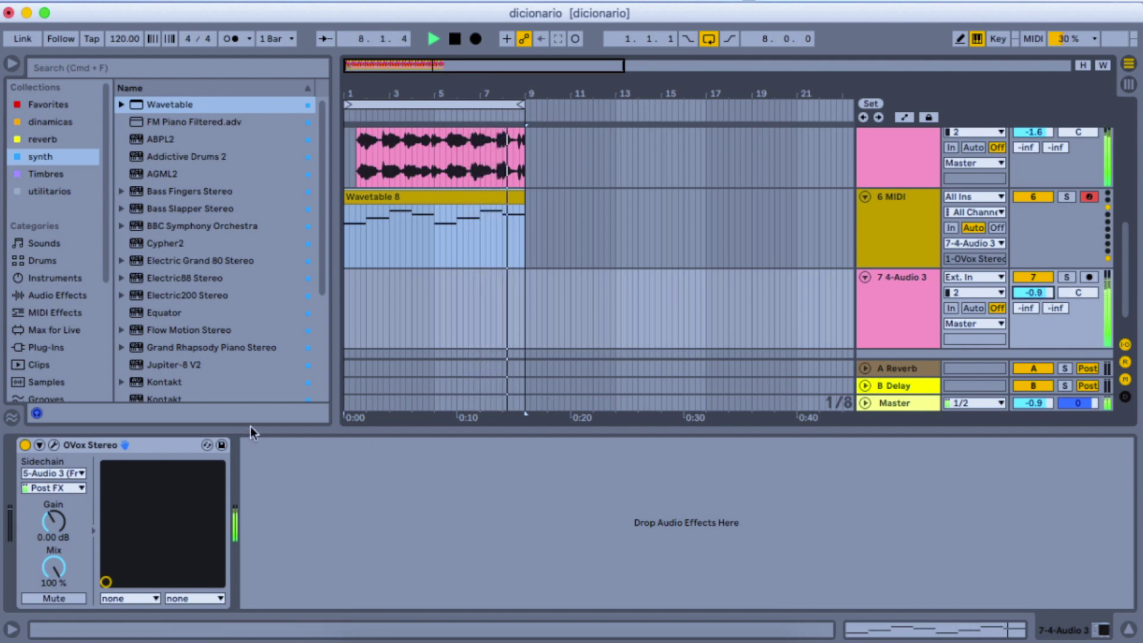
- Reopen OVox and set the SYNTH level to -32.1 and the OVOX level to 0.1
click(53, 446)
click(593, 355)
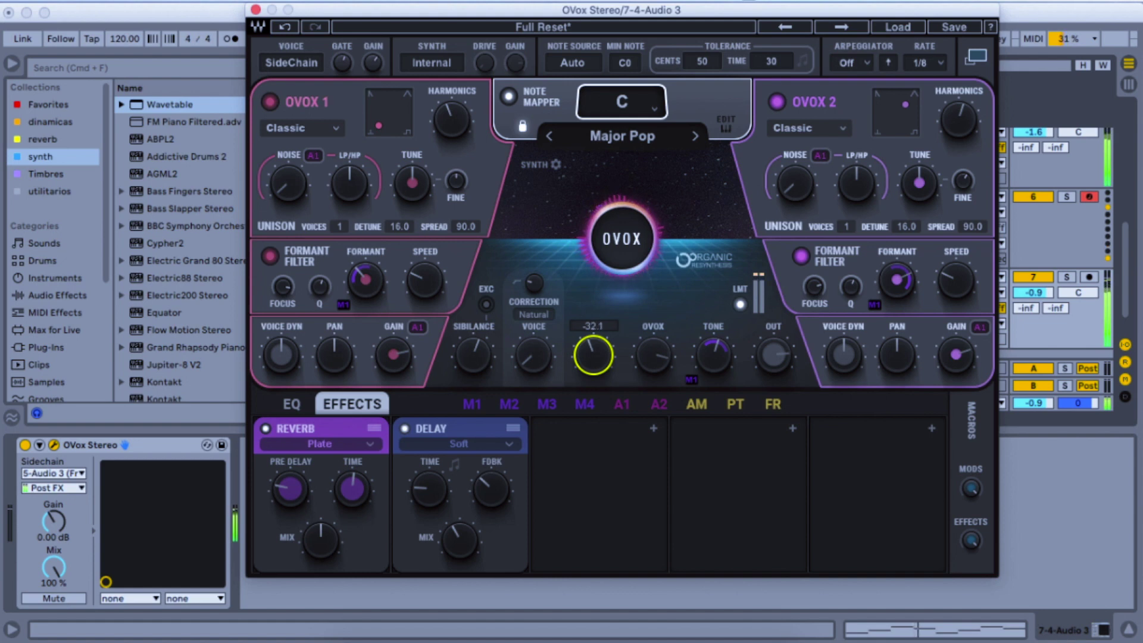
click(654, 355)
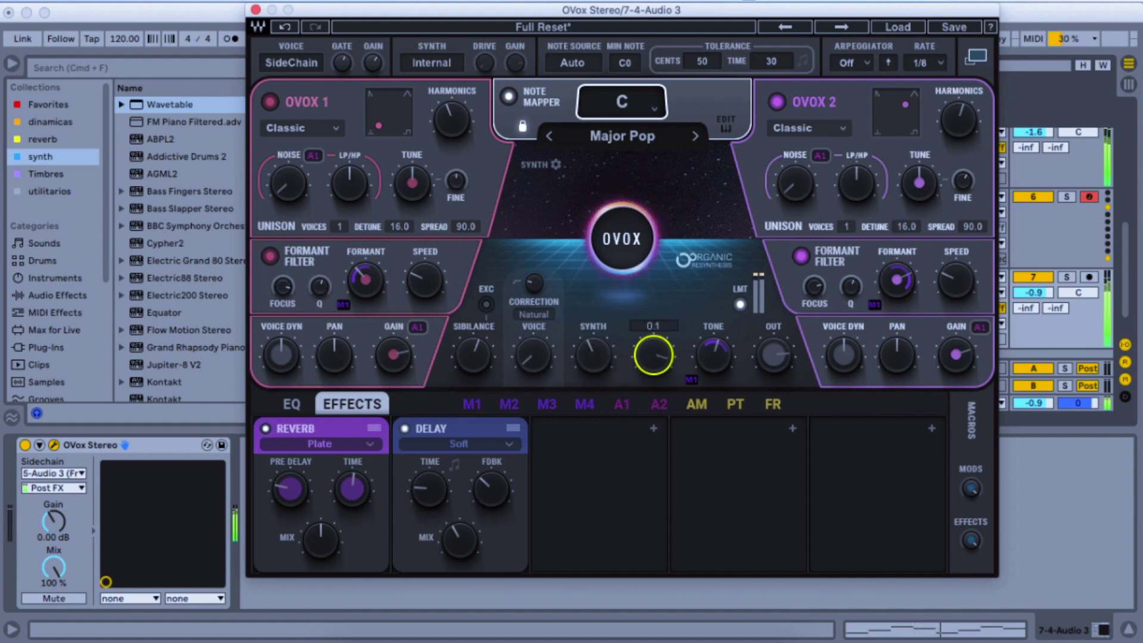
- Set OVOX 1's Formant to -3.58 and fine-tune its Harmonics
click(364, 278)
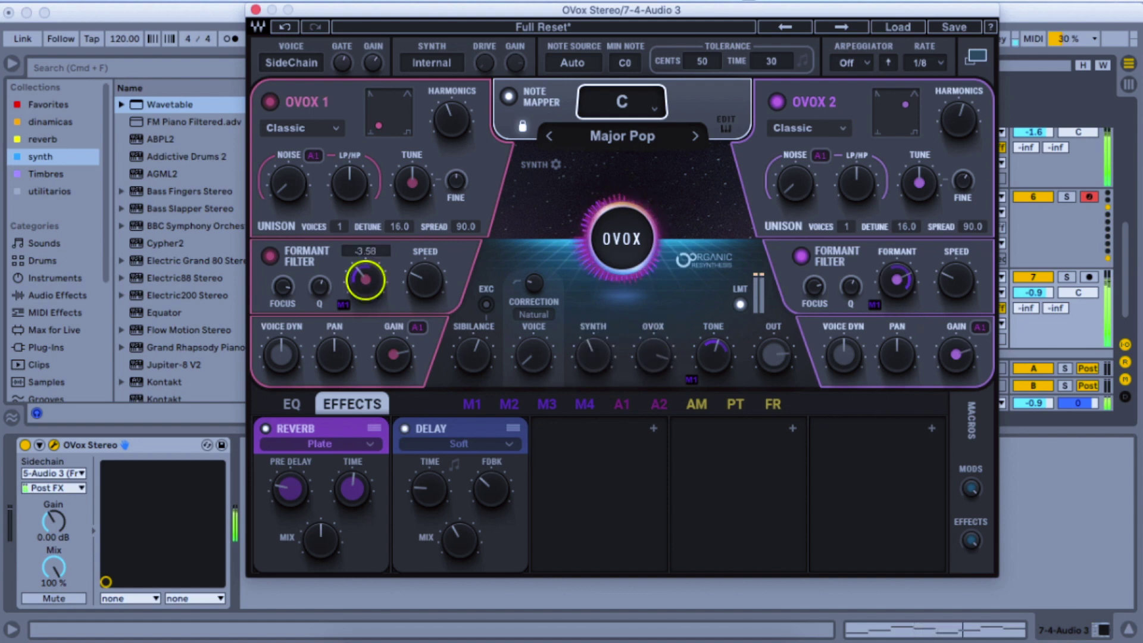
click(451, 119)
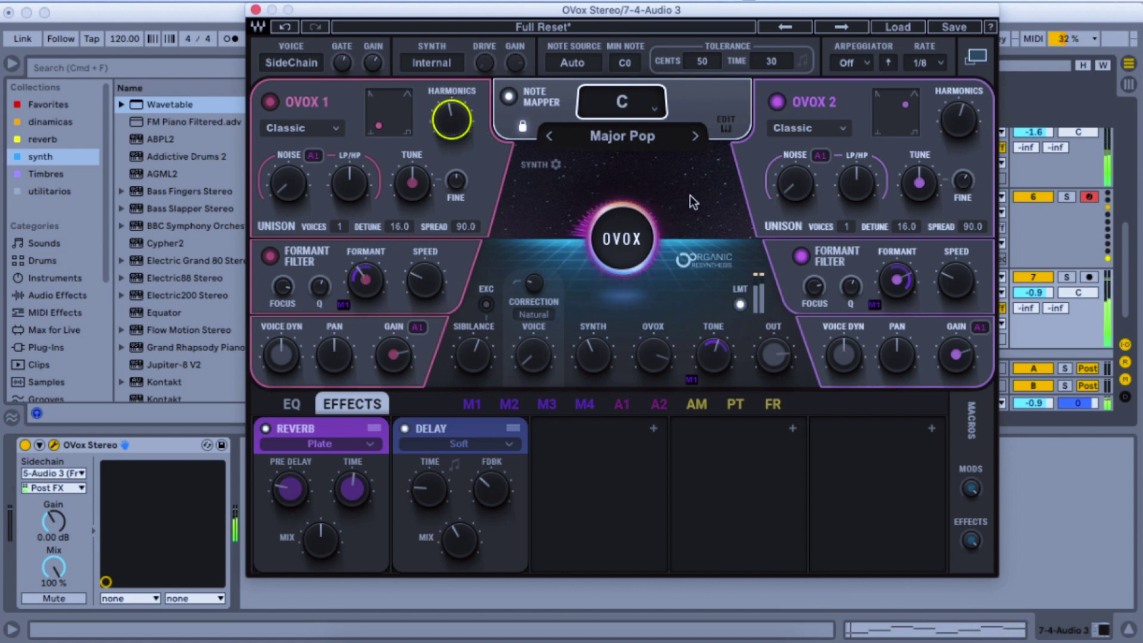
- Enable EXC for the voice and adjust the Sibilance level
click(477, 359)
click(486, 304)
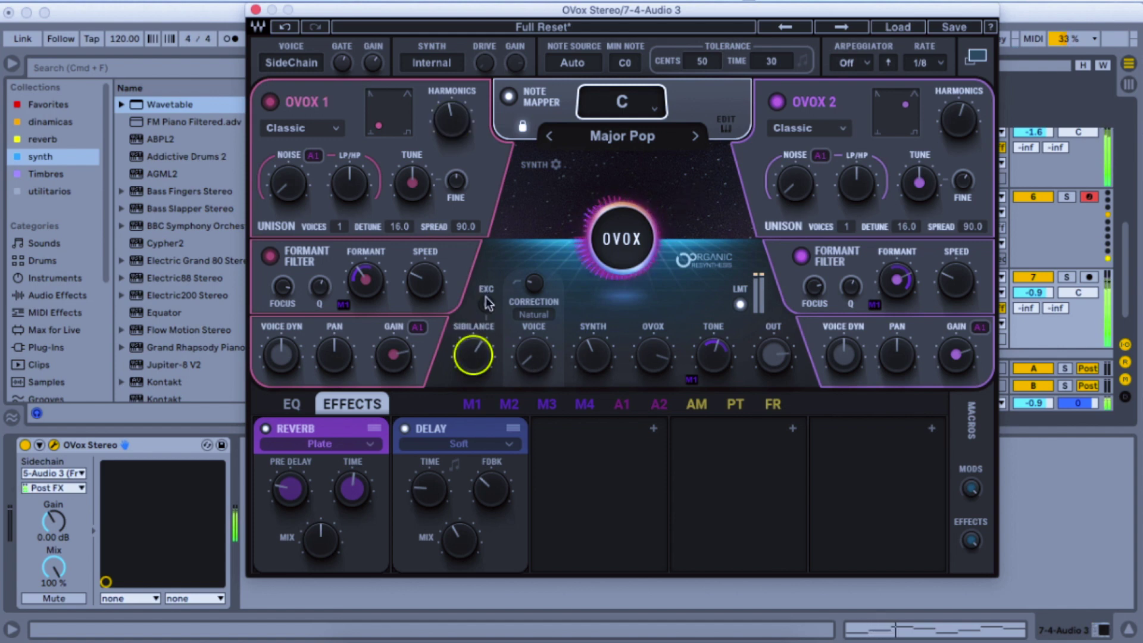
drag(480, 358, 488, 356)
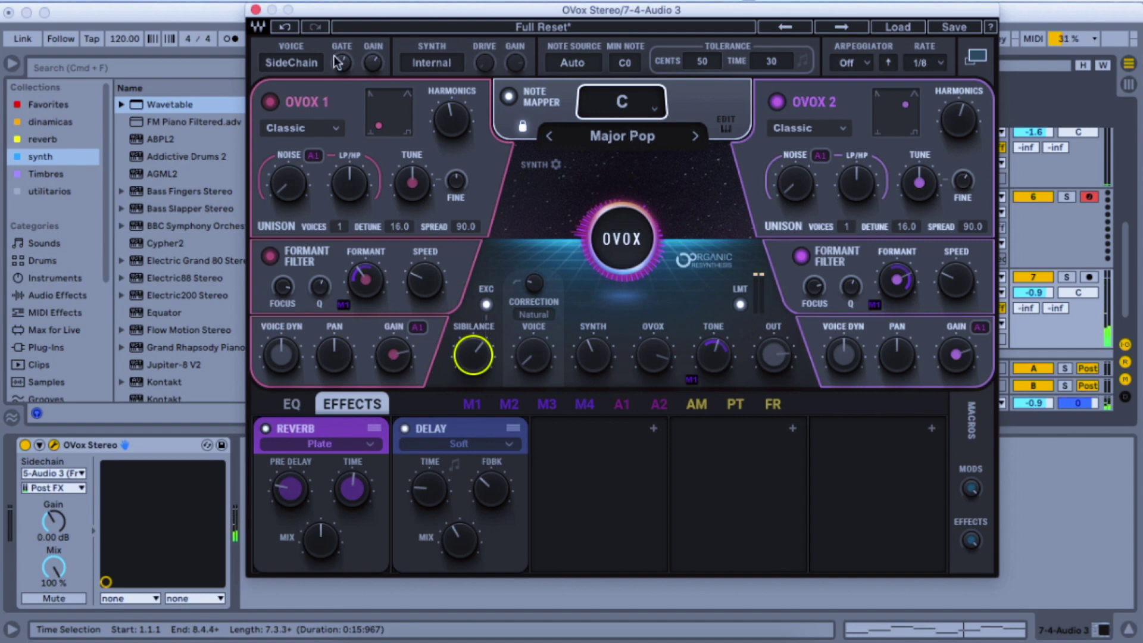
- Close the OVox window and review the bass, vocal and MIDI tracks in the arrangement
drag(376, 14, 388, 44)
click(314, 41)
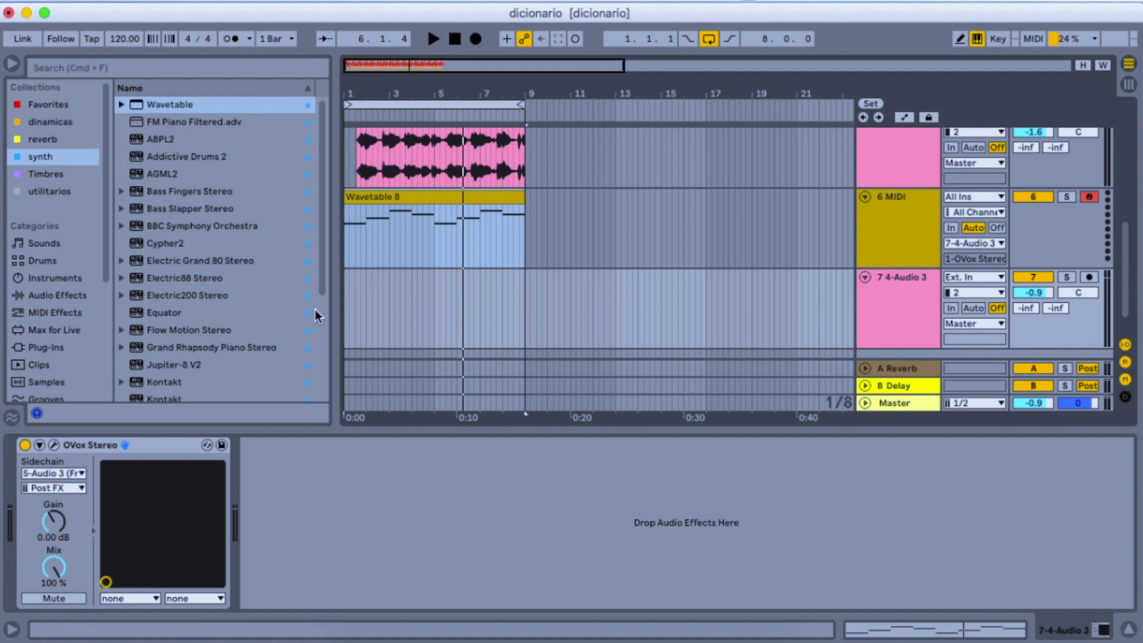
scroll(363, 293, up, 3)
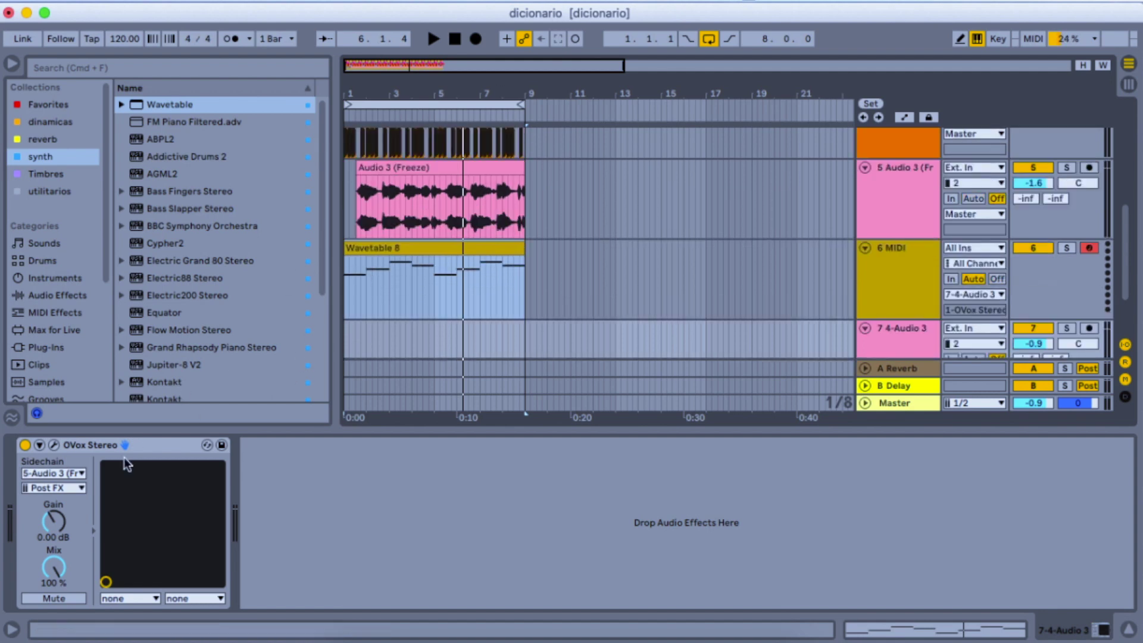
scroll(461, 170, up, 3)
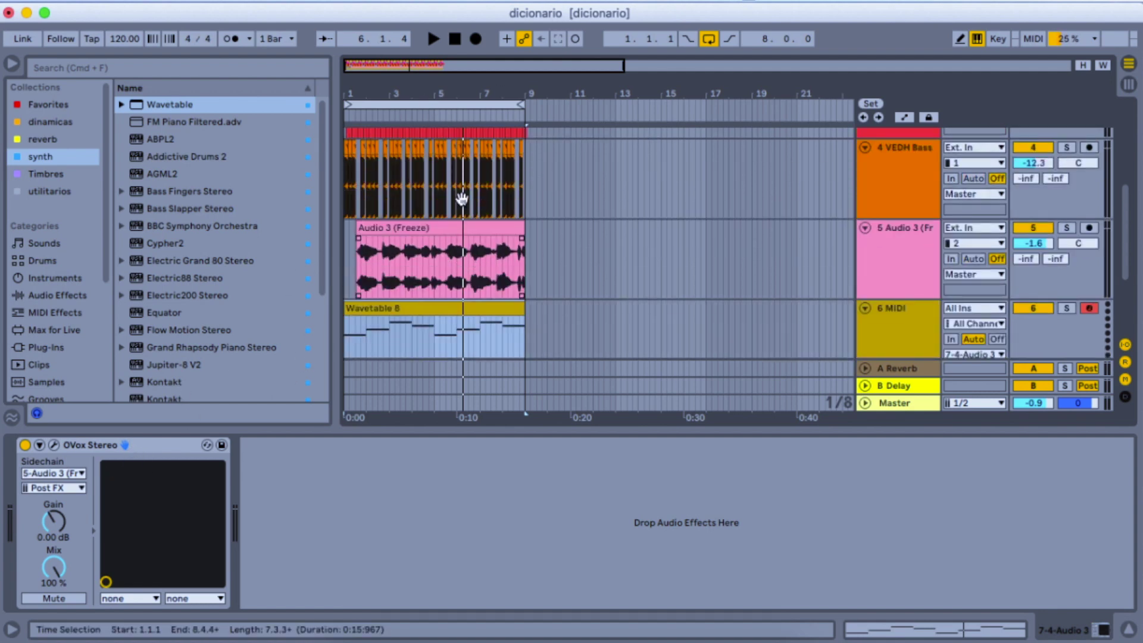
- Reopen OVox and examine the Note Mapper's keyboard map for the C Major Pop scale, then return to the main view
click(54, 445)
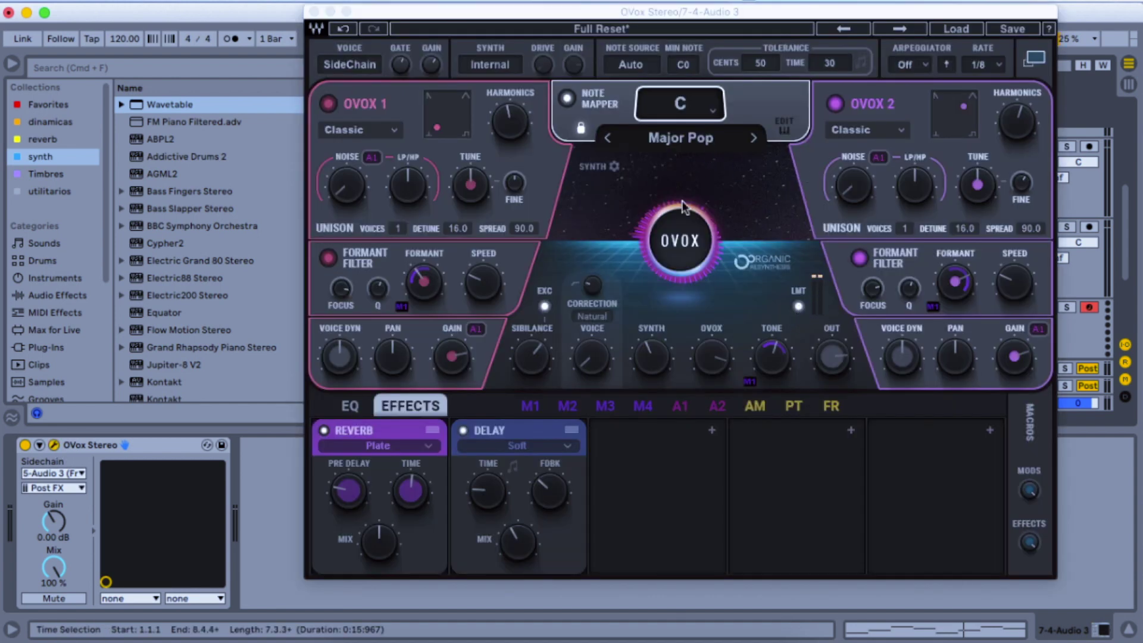
click(783, 130)
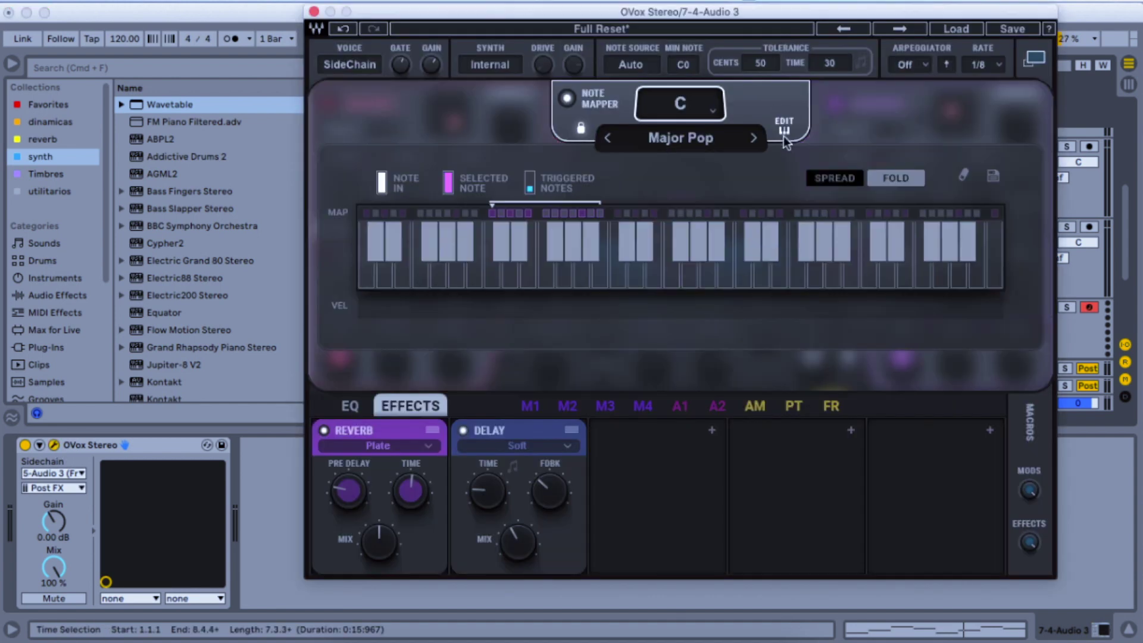
click(492, 281)
click(784, 126)
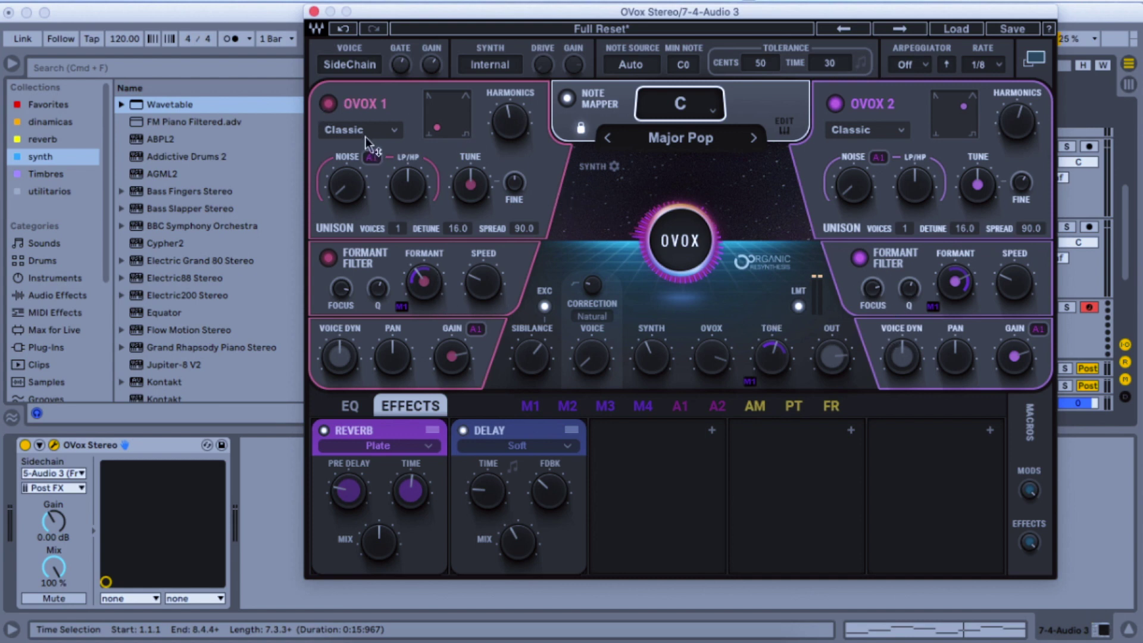
- Change the OVOX 1 voice type to Churchill and the OVOX 2 voice type to Comby
scroll(373, 130, up, 1)
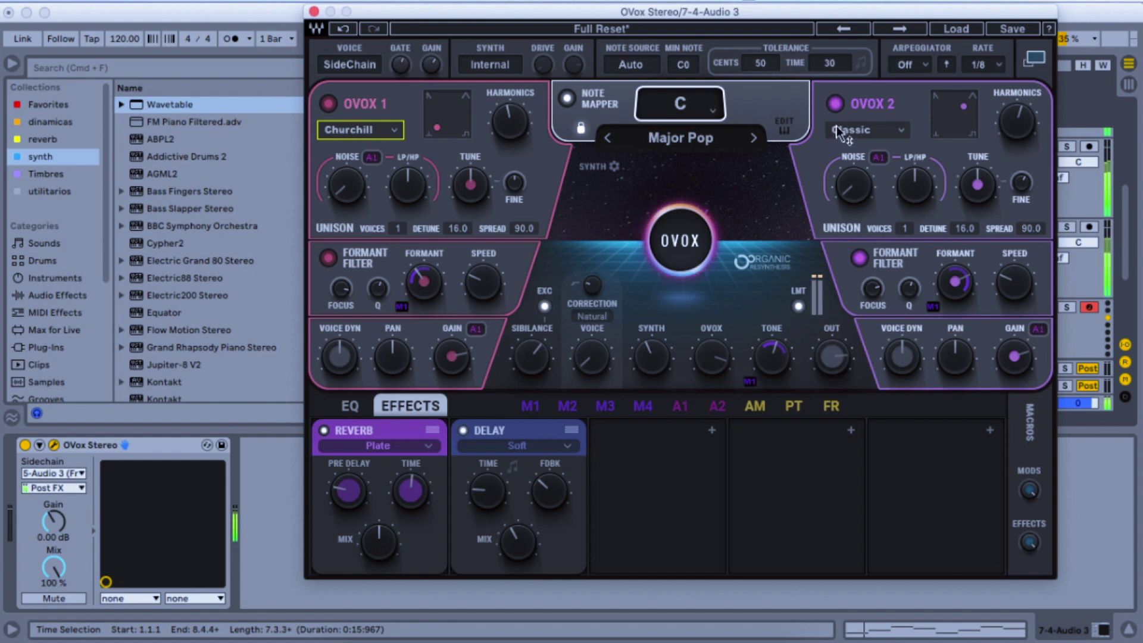
scroll(841, 129, up, 1)
scroll(860, 132, up, 1)
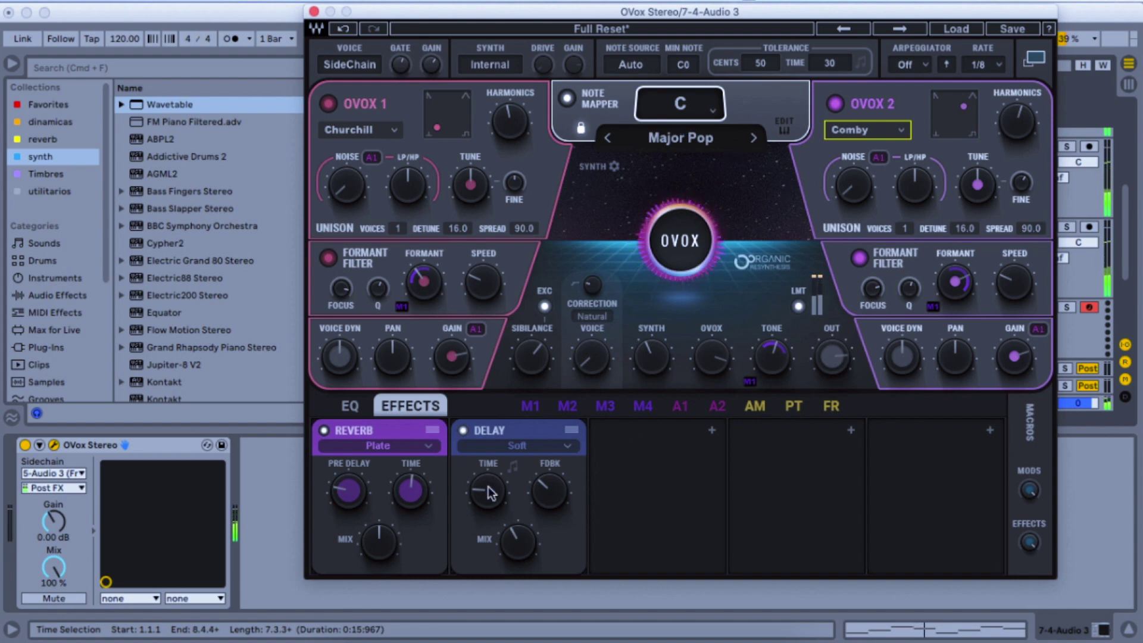
- Examine the Mod 1 LFO settings, the Formant control it modulates, and the ADSR 1 envelope
click(530, 405)
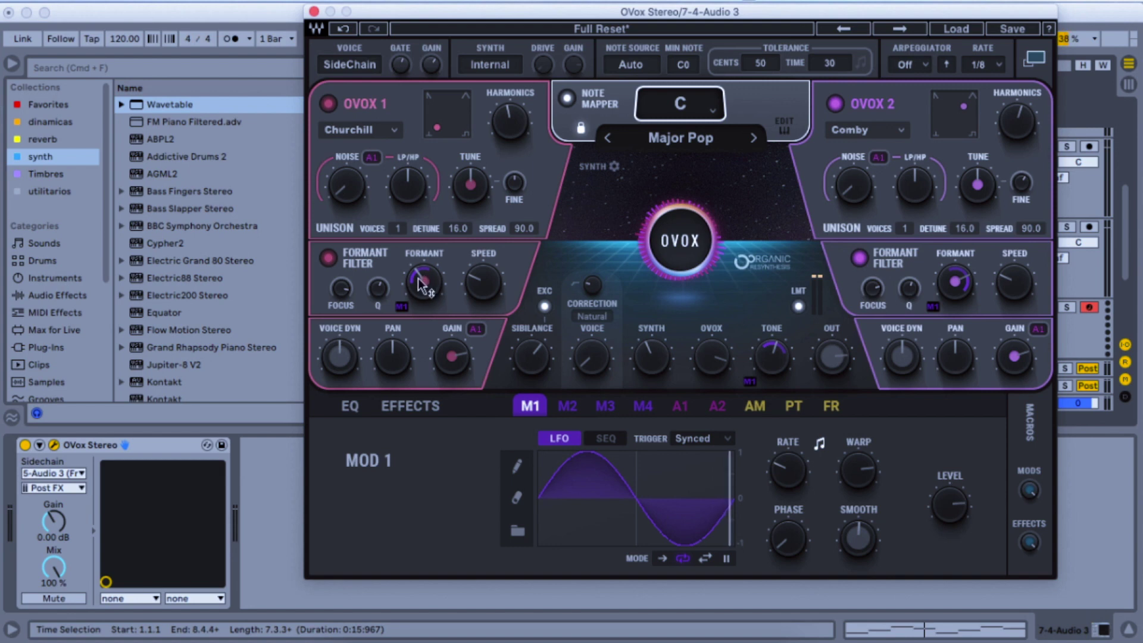
mouse_move(423, 281)
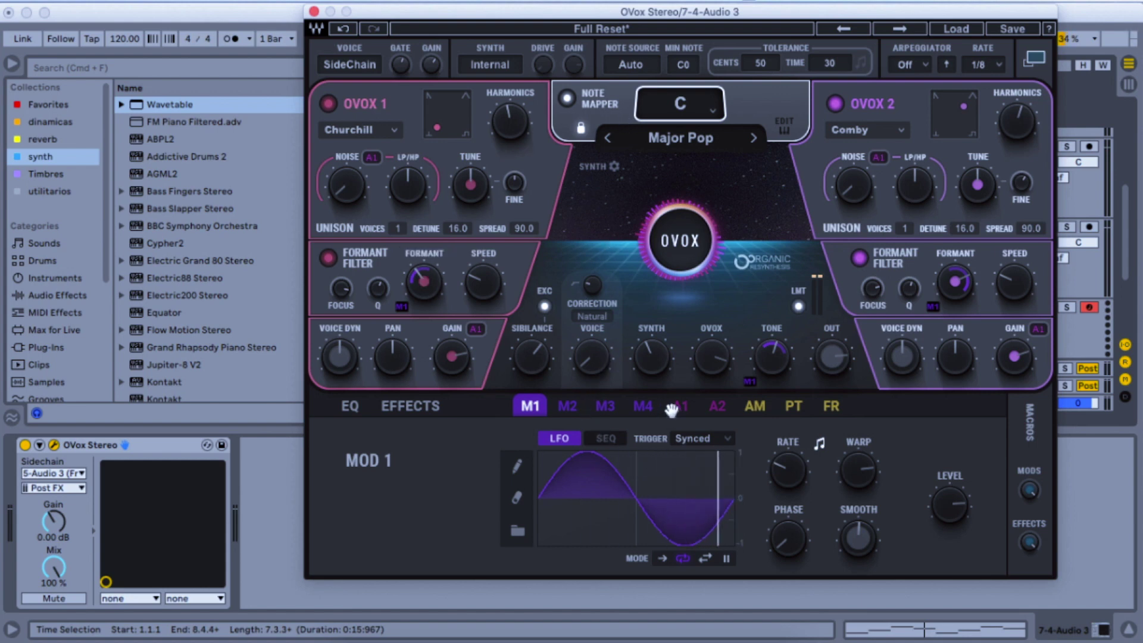
click(678, 406)
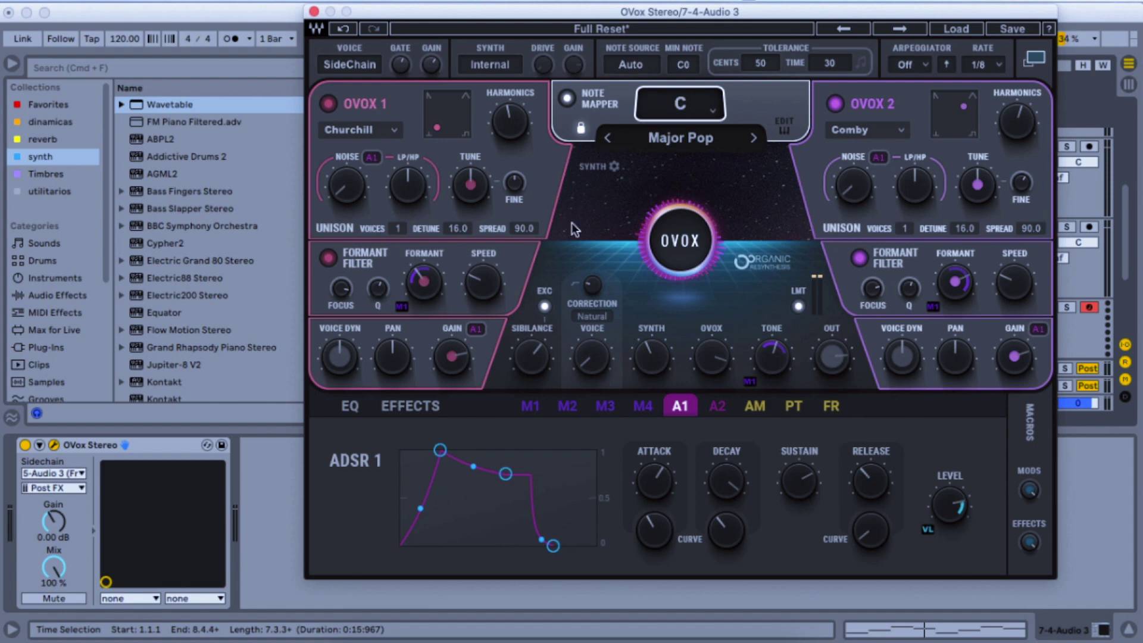
- Set OVOX 1's unison to 4 voices with a detune of 88.4
click(395, 225)
text(4)
key(Return)
mouse_move(456, 229)
mouse_down()
mouse_move(456, 197)
mouse_move(462, 229)
mouse_up()
- Set OVOX 2's unison to 4 voices with a detune of 79.6
drag(964, 229, 965, 196)
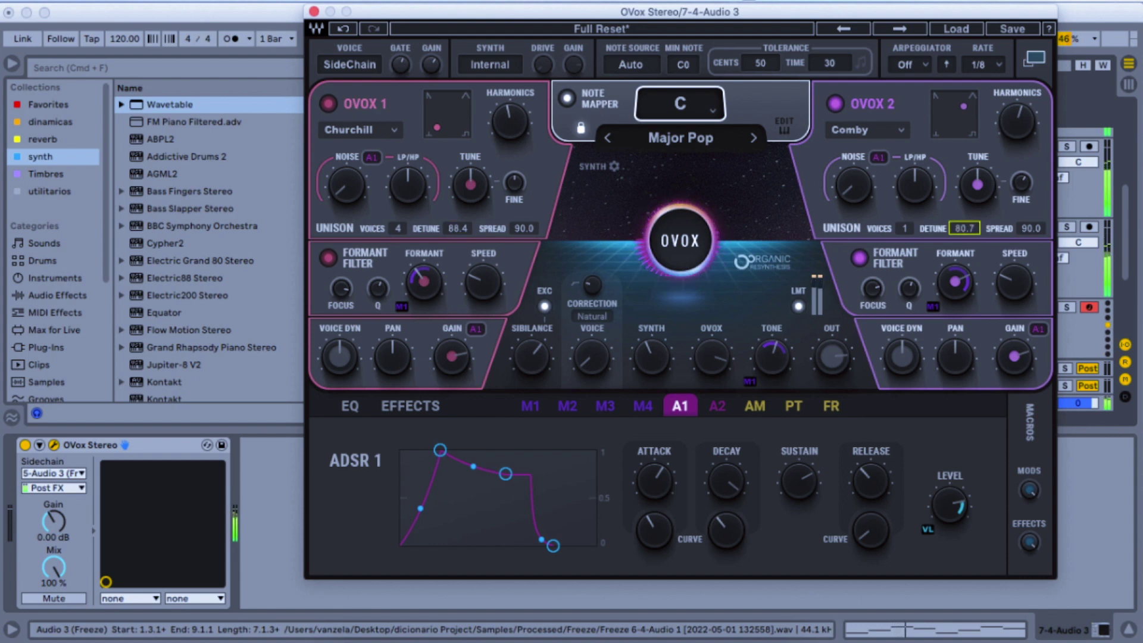
click(904, 229)
text(4)
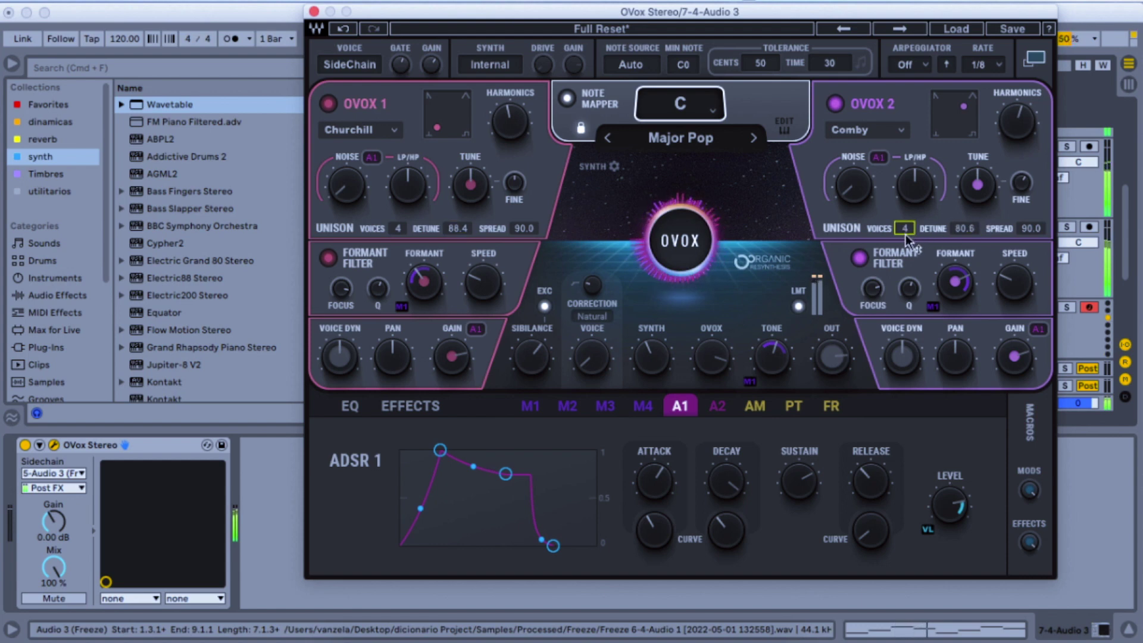
drag(962, 227, 968, 237)
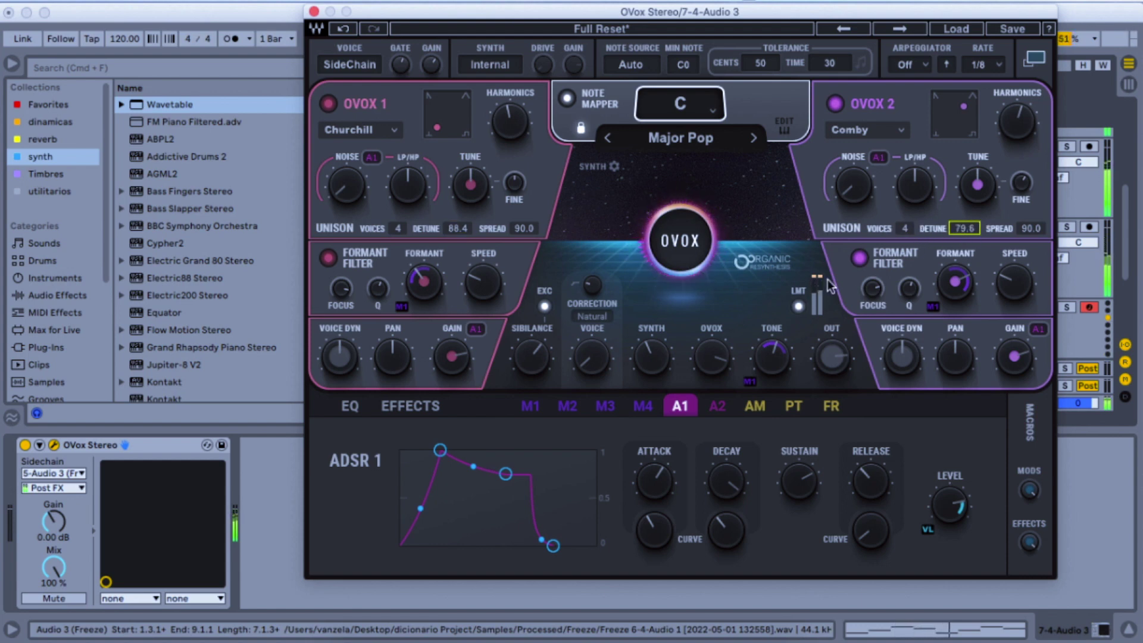